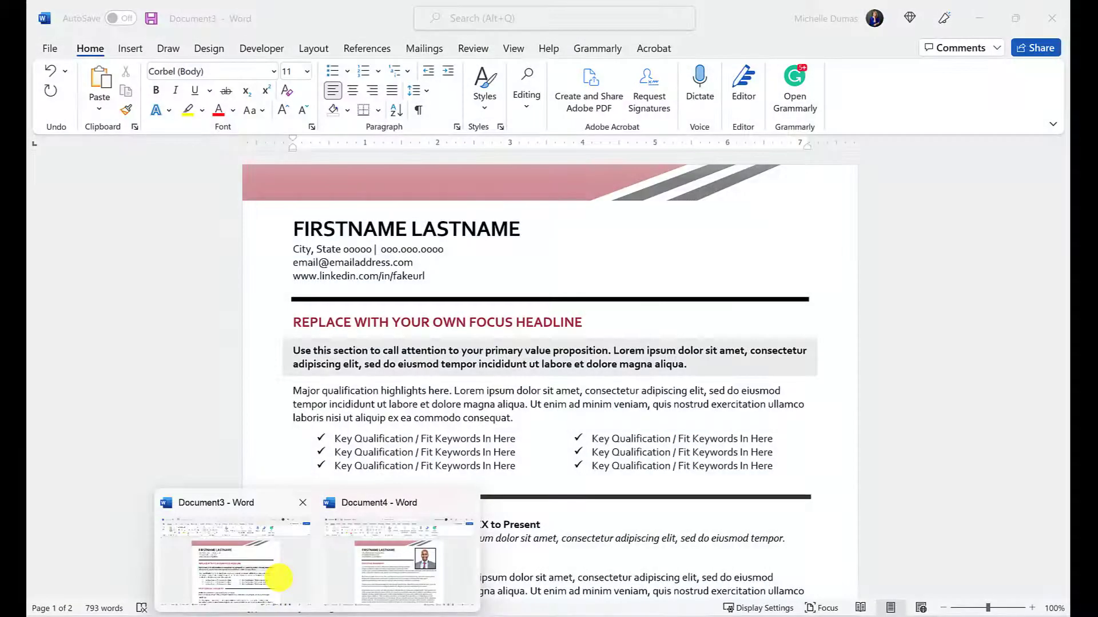
# Switch from Chrome to the Document3 resume template in Word
pyautogui.click(277, 580)
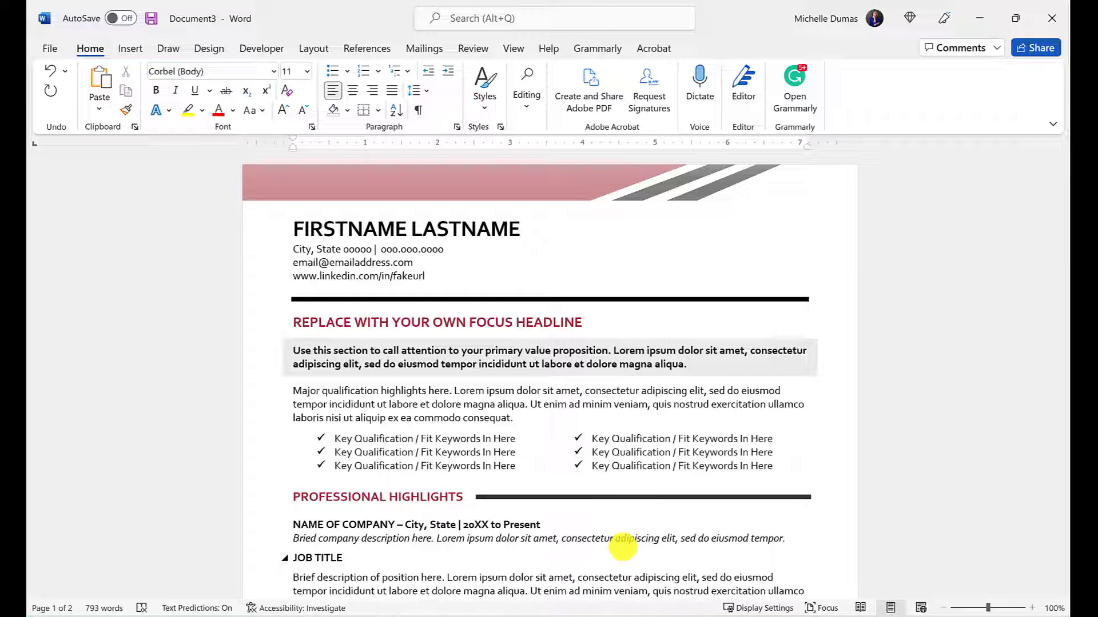
pyautogui.scroll(-15, 522, 435)
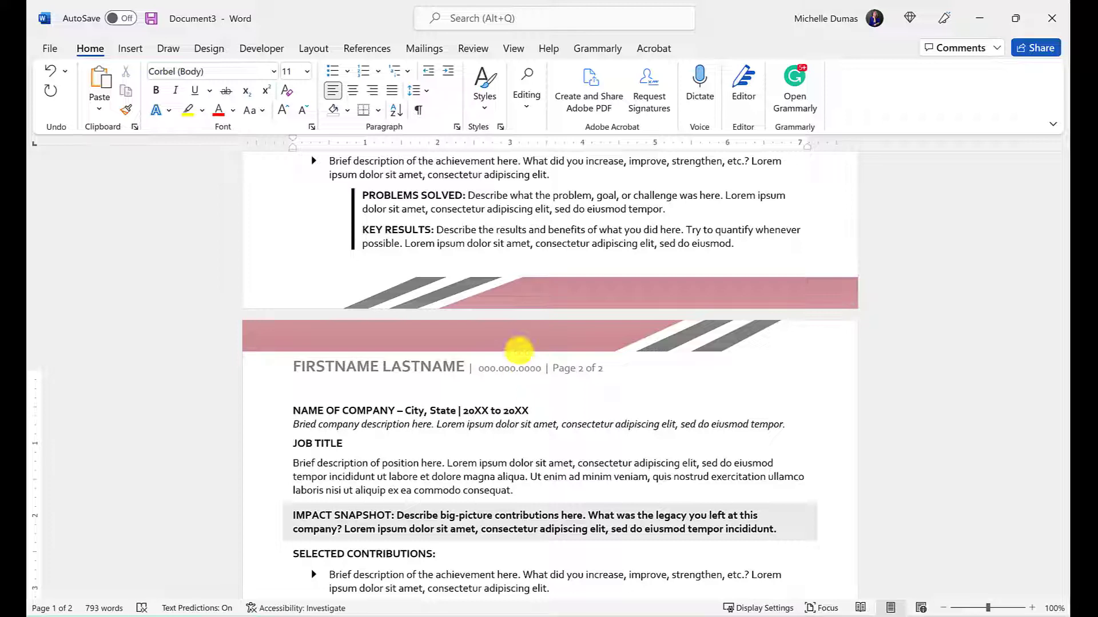
pyautogui.scroll(-5, 498, 423)
pyautogui.scroll(-1, 498, 414)
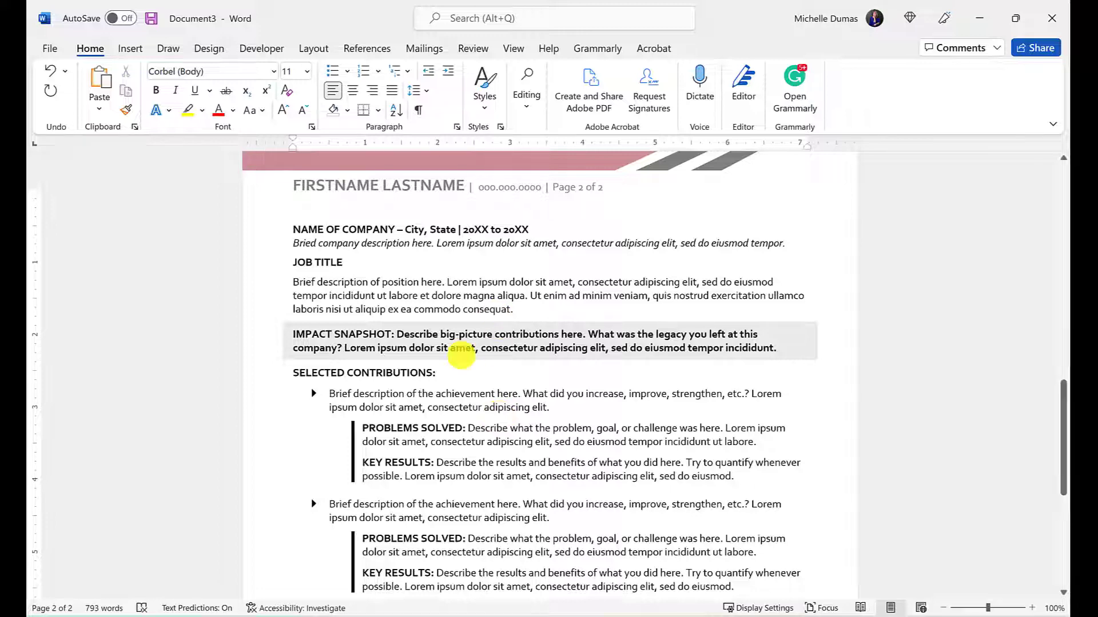
pyautogui.scroll(10, 465, 355)
pyautogui.scroll(8, 483, 337)
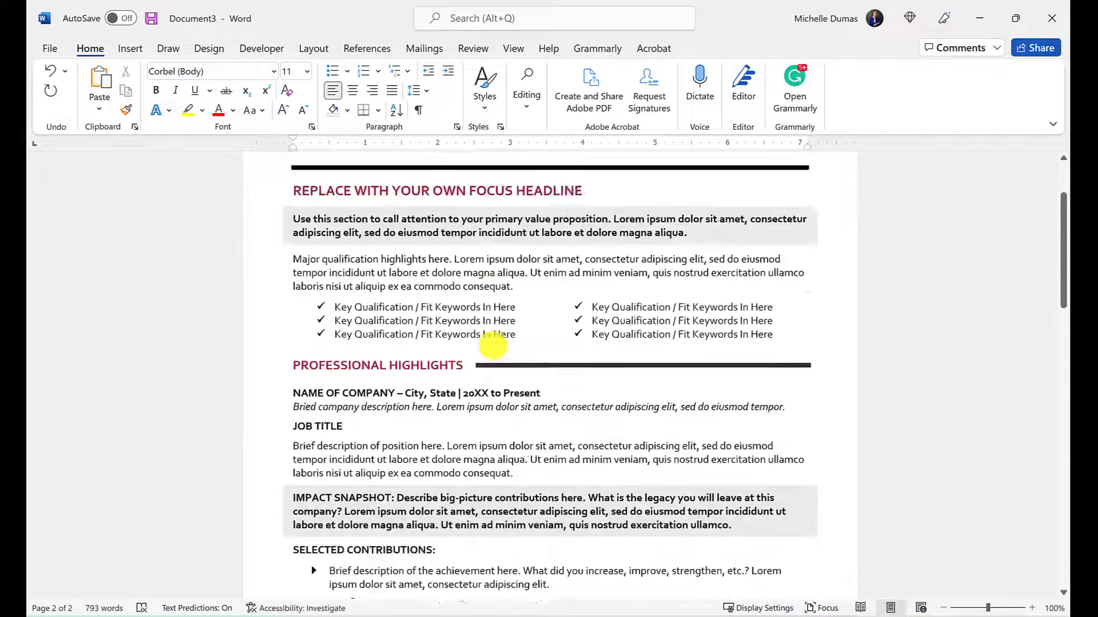
pyautogui.moveTo(365, 193); pyautogui.dragTo(545, 513)
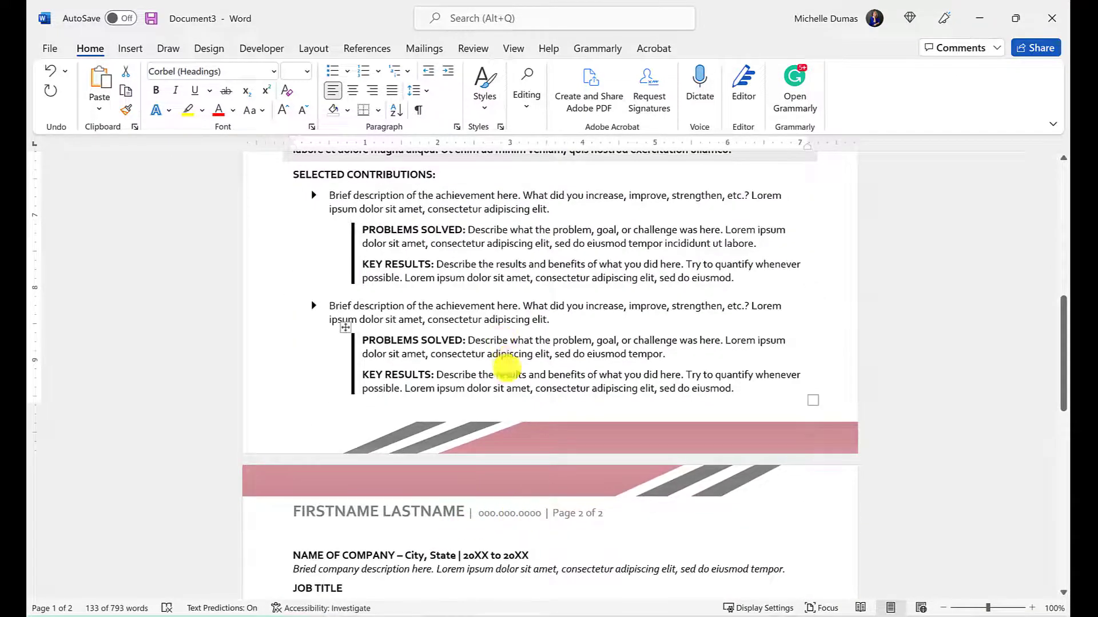
pyautogui.scroll(10, 503, 362)
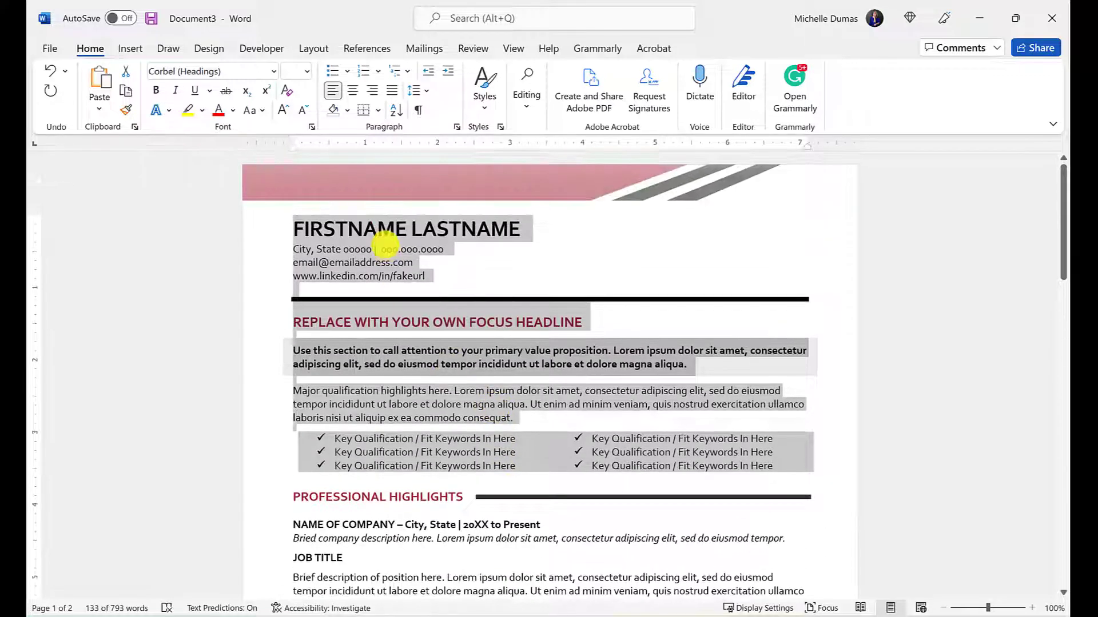
pyautogui.click(383, 248)
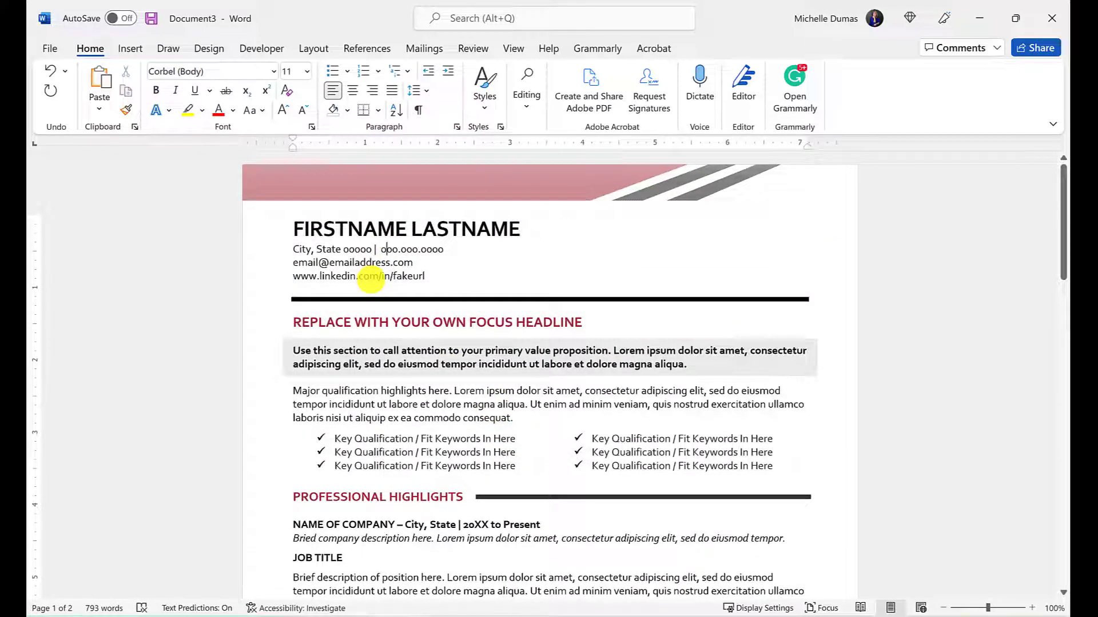
pyautogui.moveTo(292, 230); pyautogui.dragTo(421, 409)
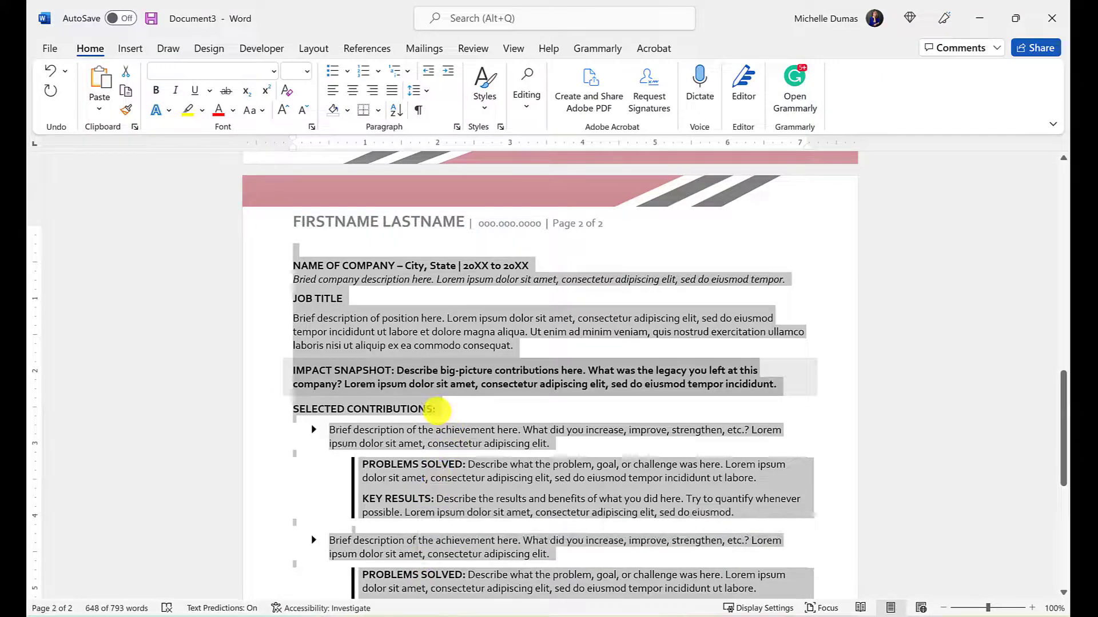
pyautogui.scroll(15, 423, 423)
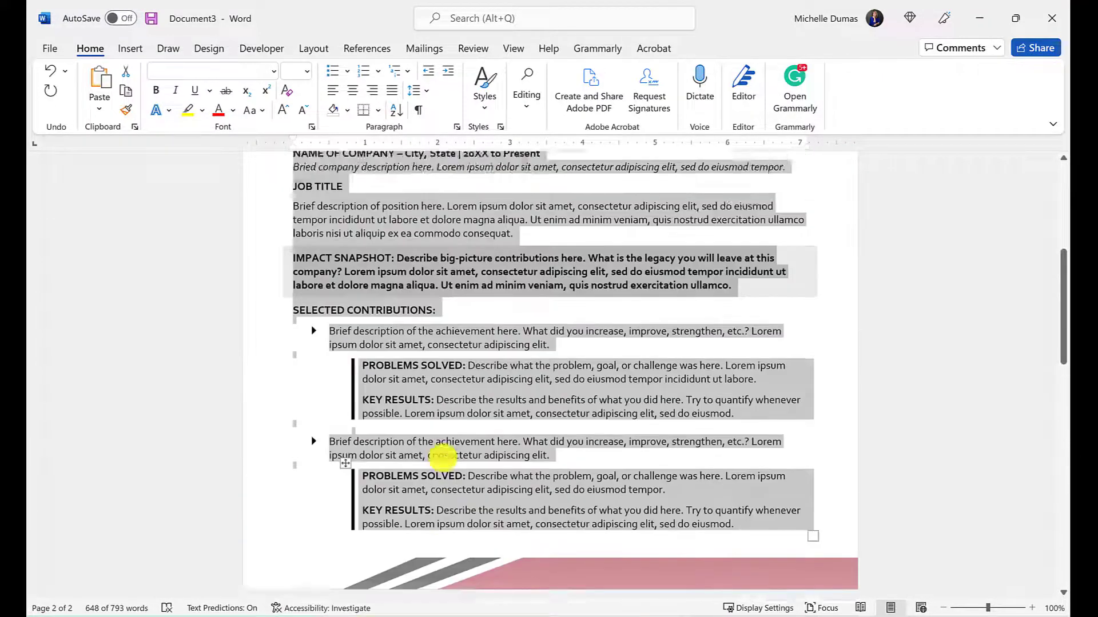
pyautogui.scroll(4, 443, 458)
pyautogui.click(360, 227)
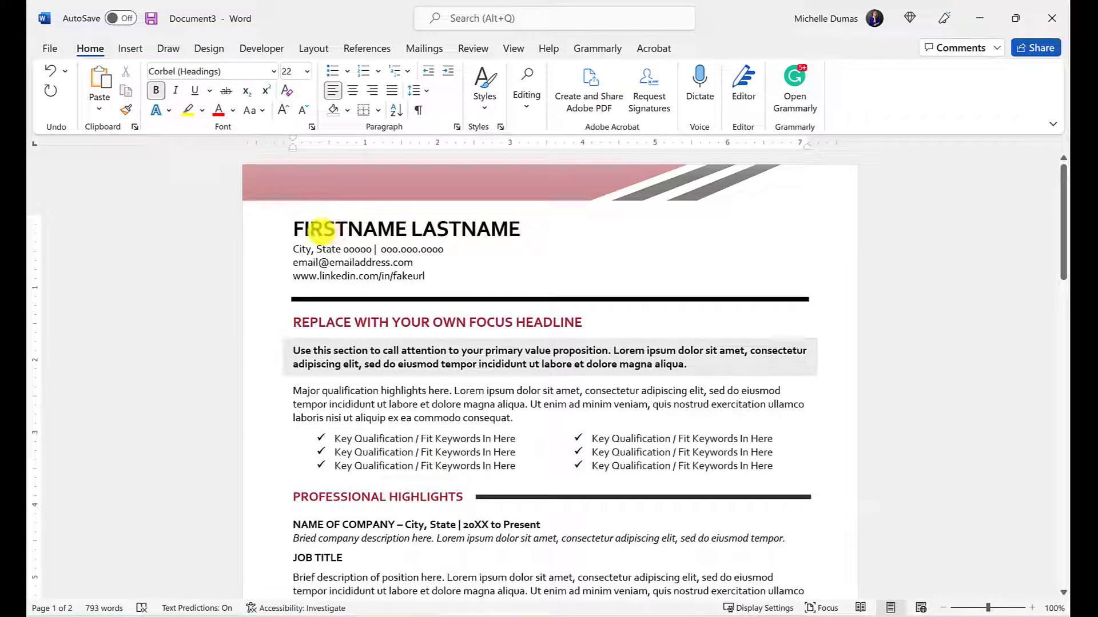
pyautogui.moveTo(322, 229); pyautogui.dragTo(394, 281)
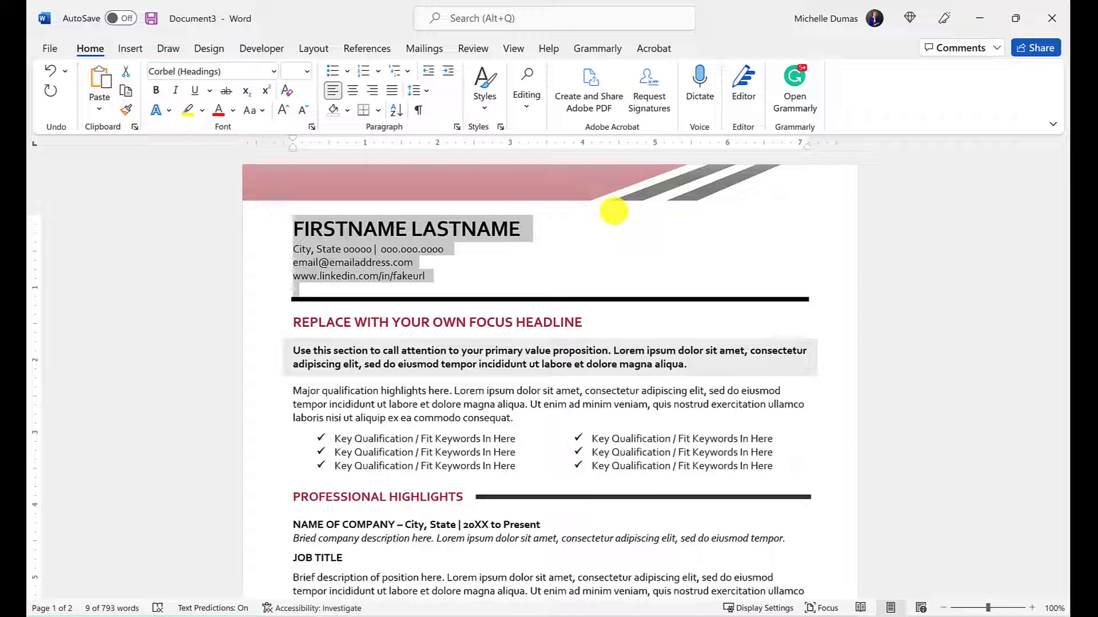
pyautogui.click(528, 286)
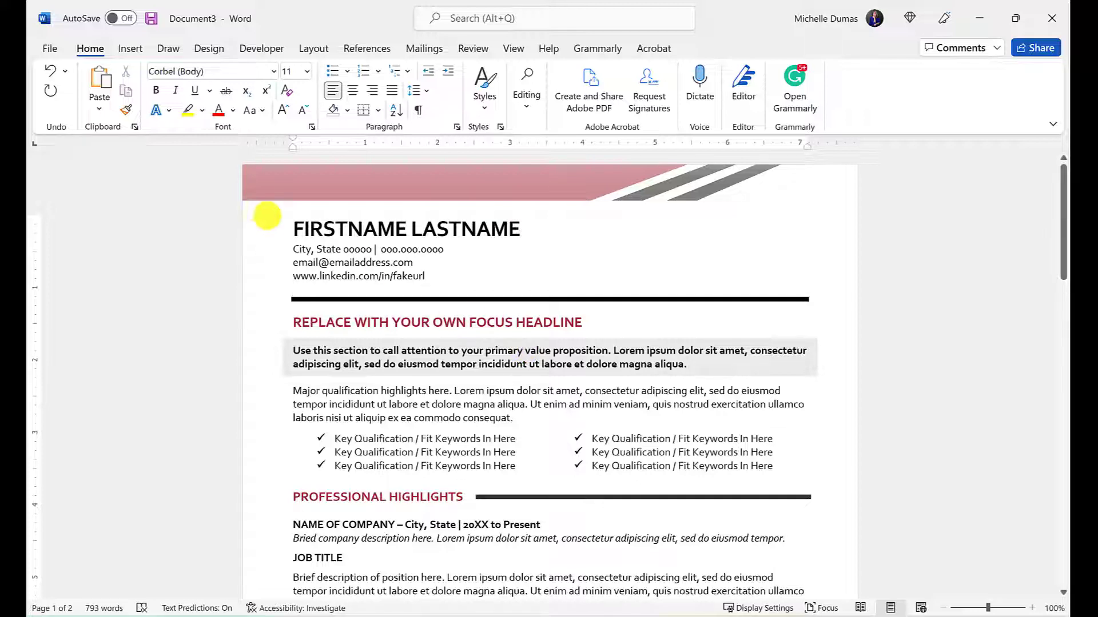
pyautogui.moveTo(290, 225); pyautogui.dragTo(439, 278)
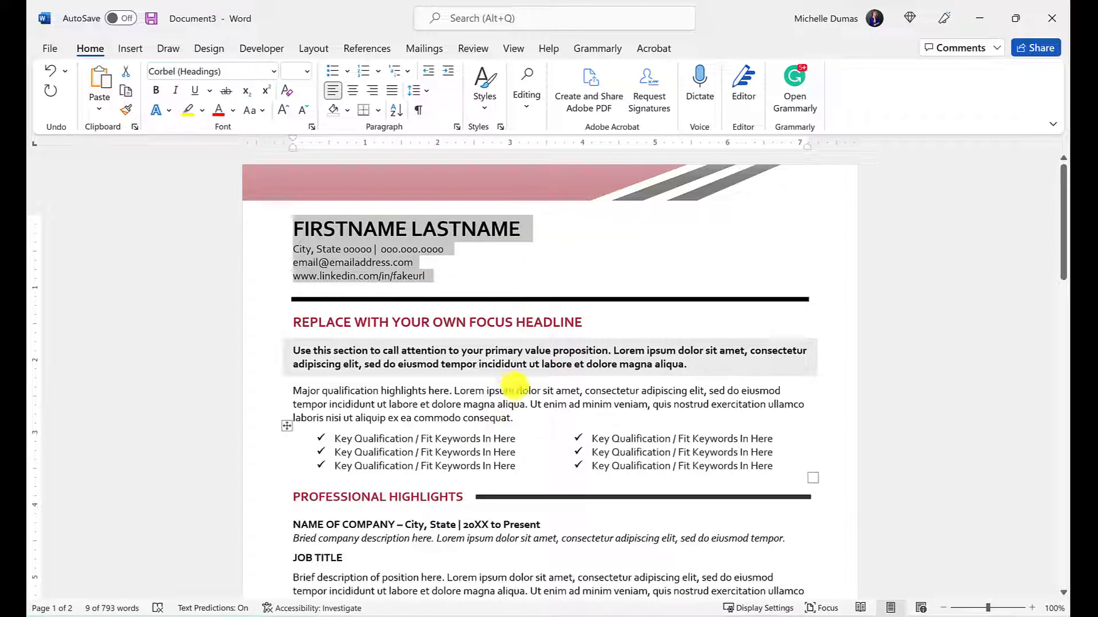
pyautogui.scroll(-15, 507, 392)
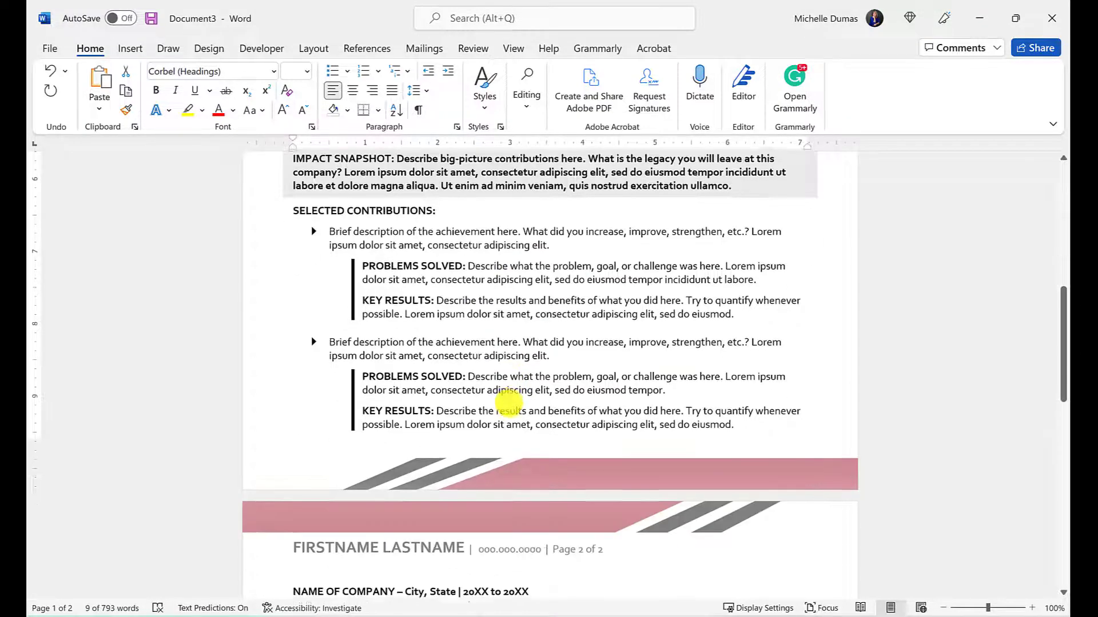
pyautogui.scroll(-2, 511, 421)
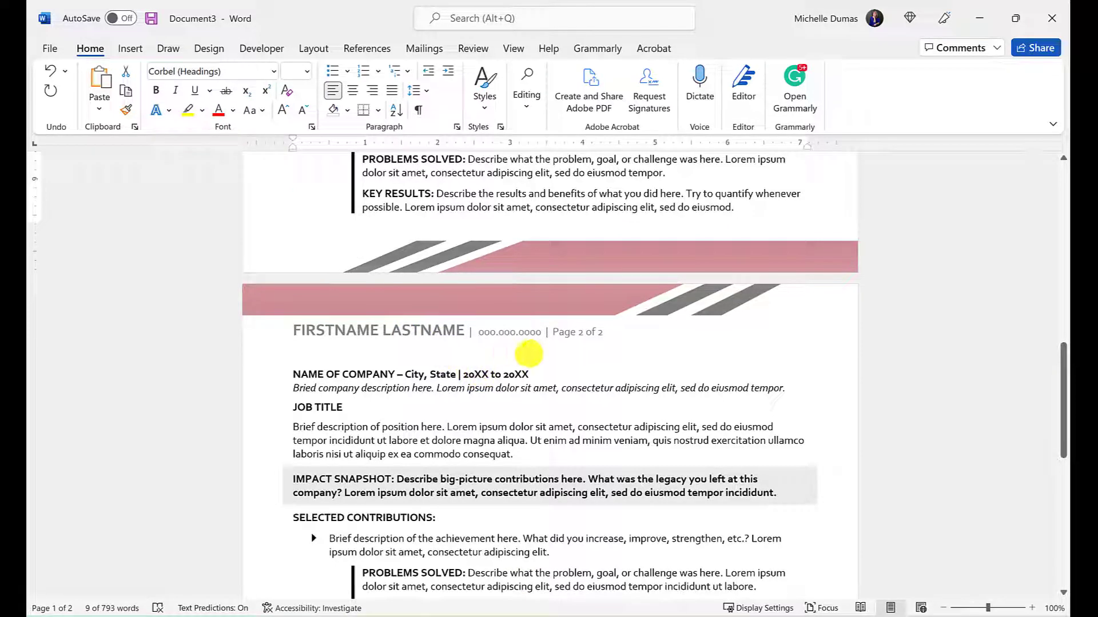
pyautogui.click(354, 325)
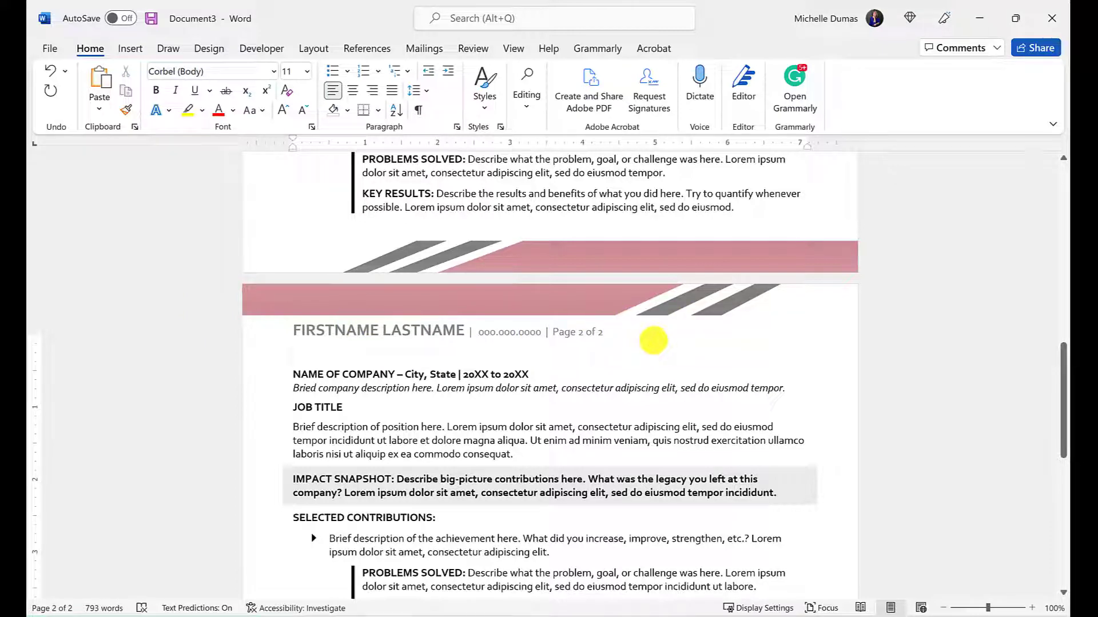
pyautogui.scroll(7, 657, 360)
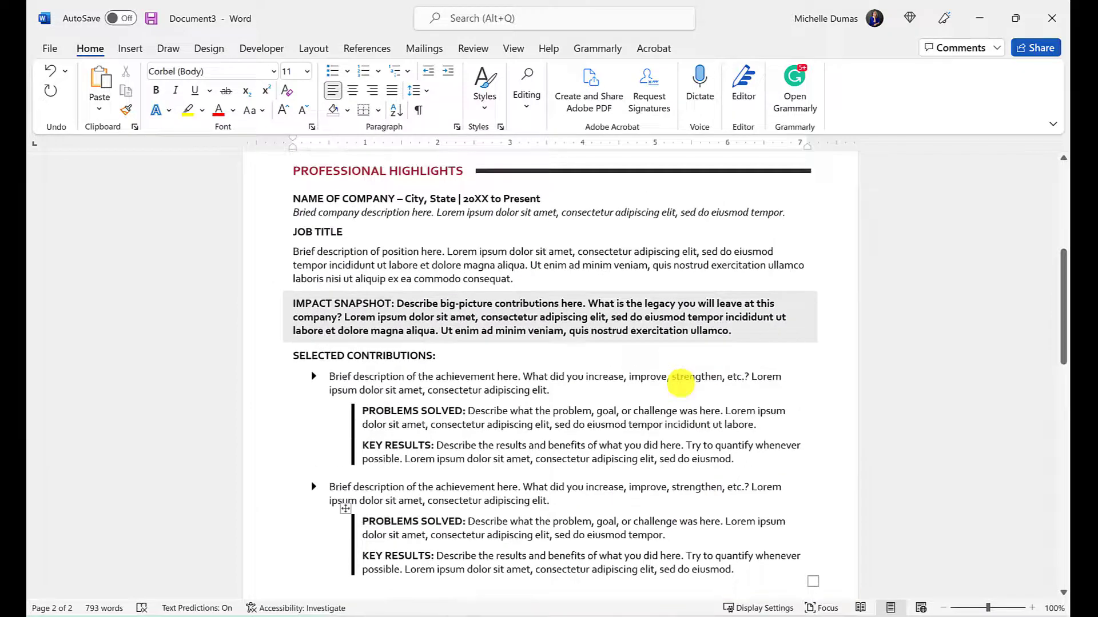
pyautogui.scroll(-2, 681, 383)
pyautogui.scroll(8, 680, 383)
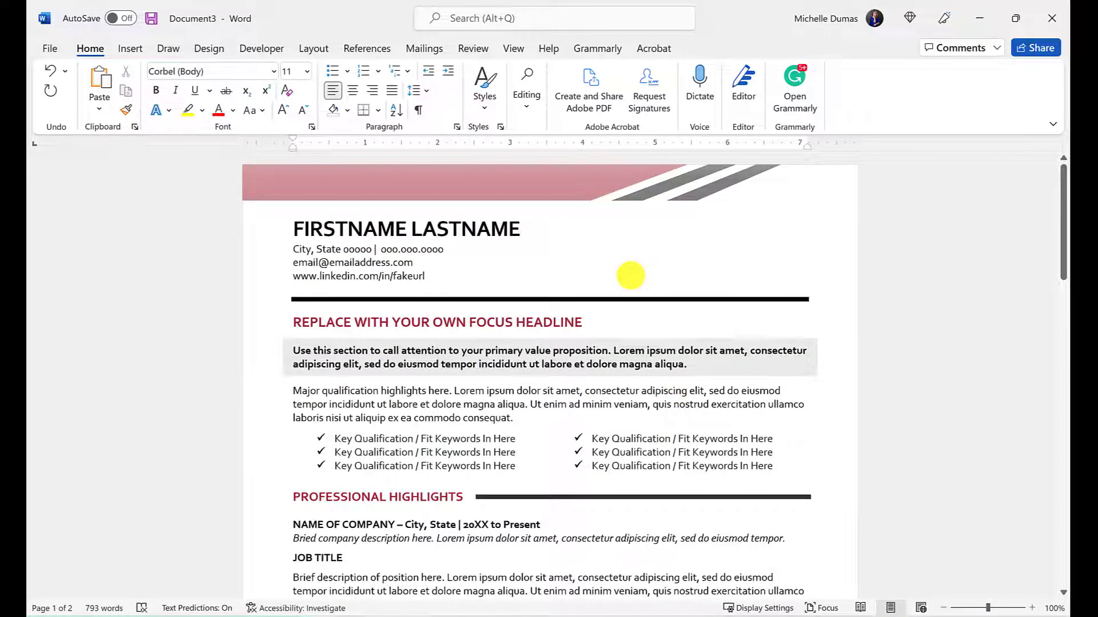
pyautogui.scroll(-15, 644, 337)
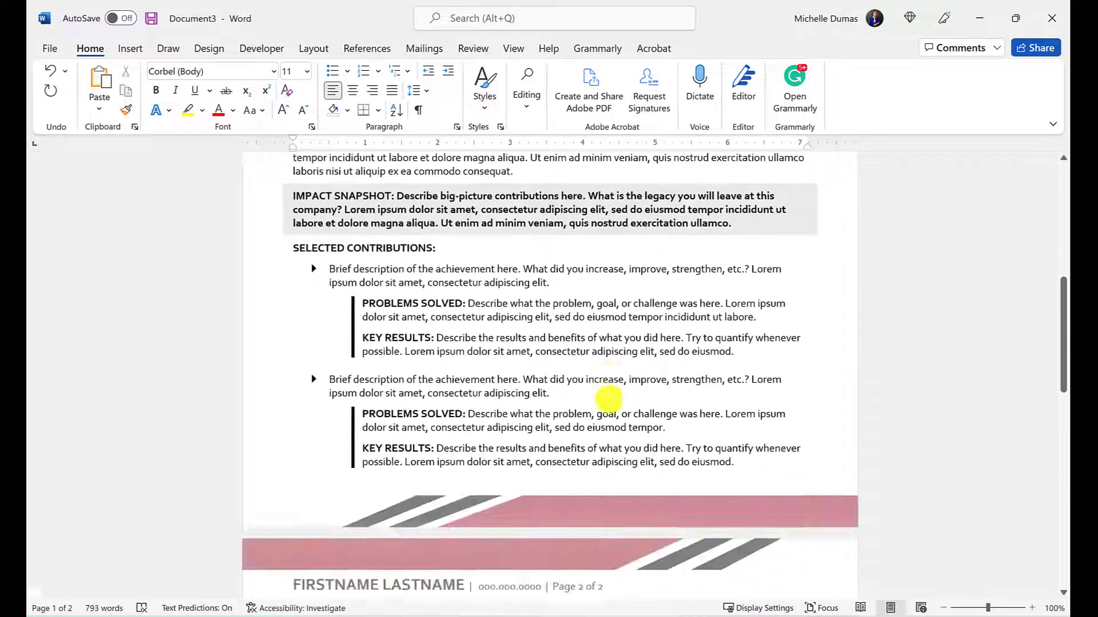
pyautogui.scroll(-1, 610, 400)
pyautogui.scroll(-7, 611, 396)
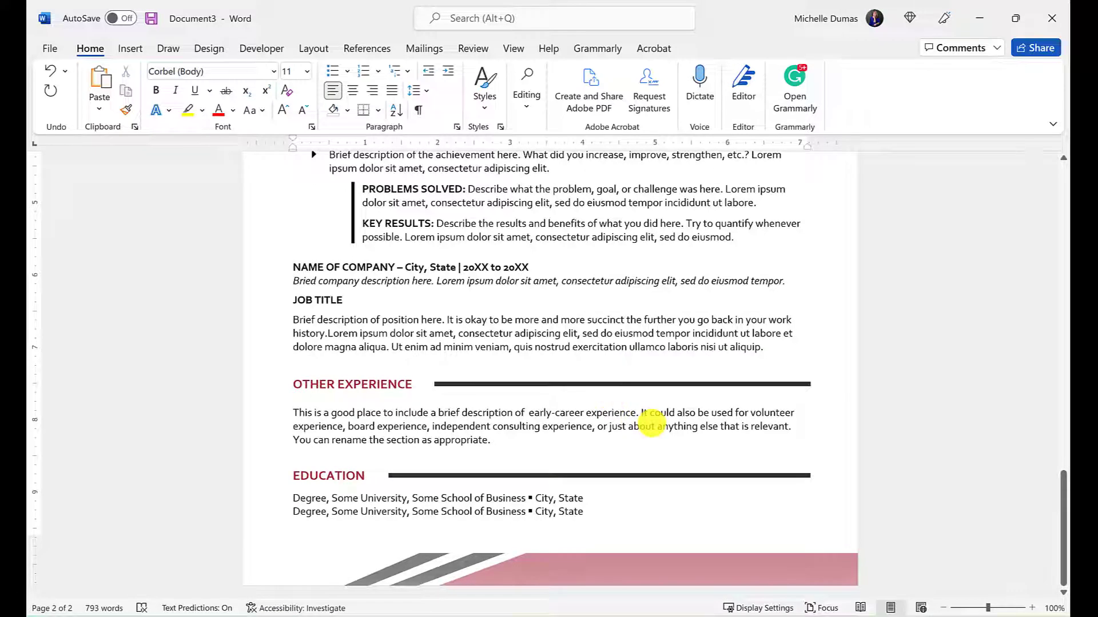
pyautogui.scroll(8, 652, 426)
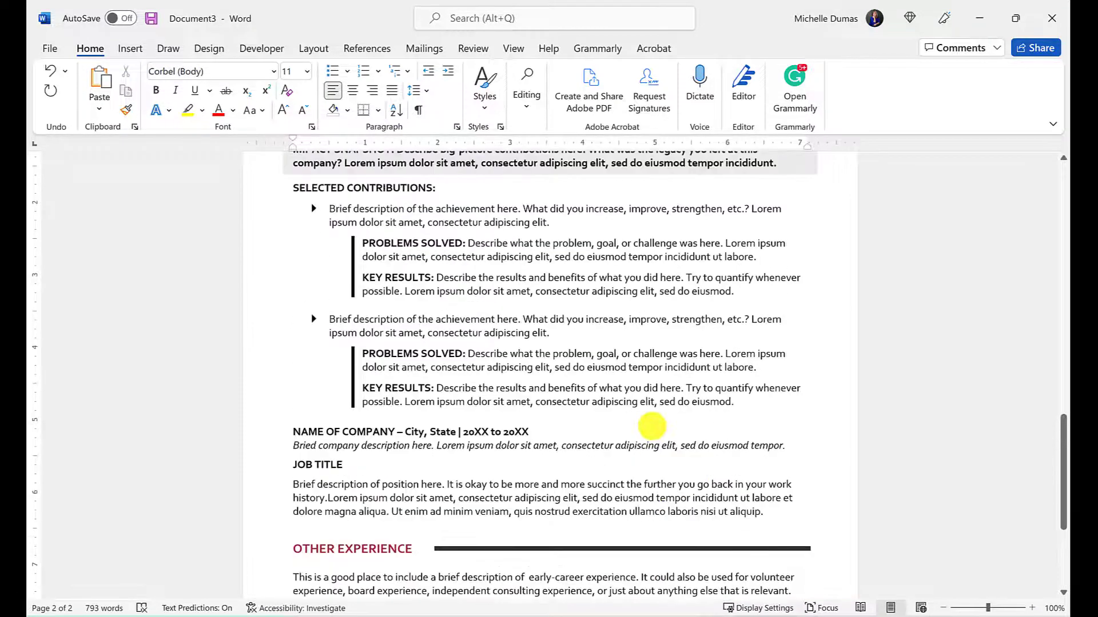
pyautogui.scroll(4, 652, 423)
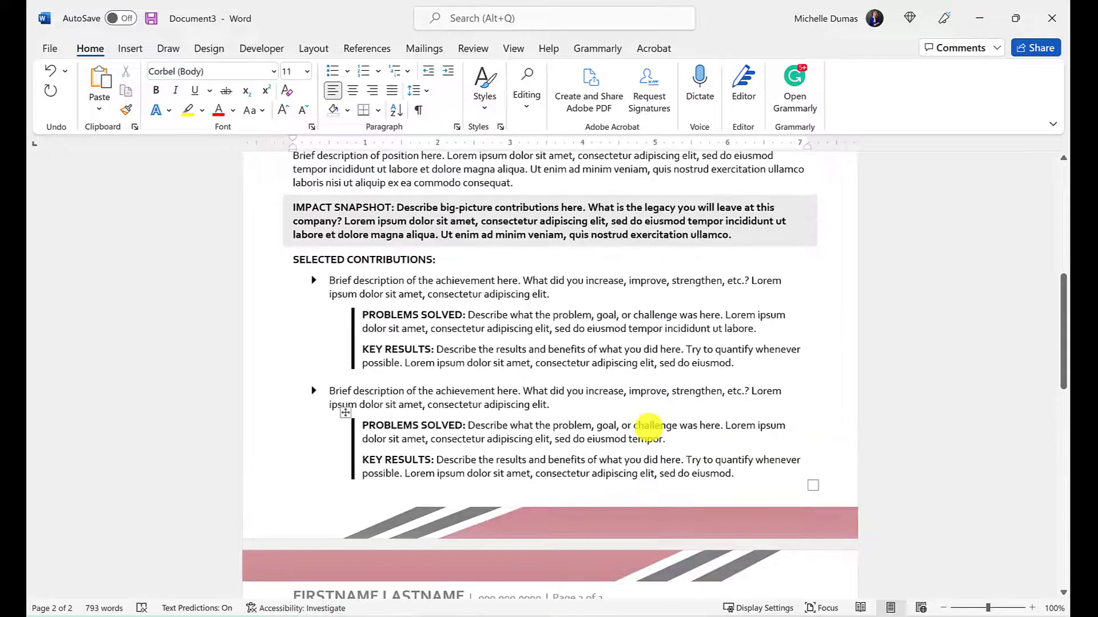
pyautogui.scroll(-1, 635, 446)
pyautogui.scroll(-2, 517, 431)
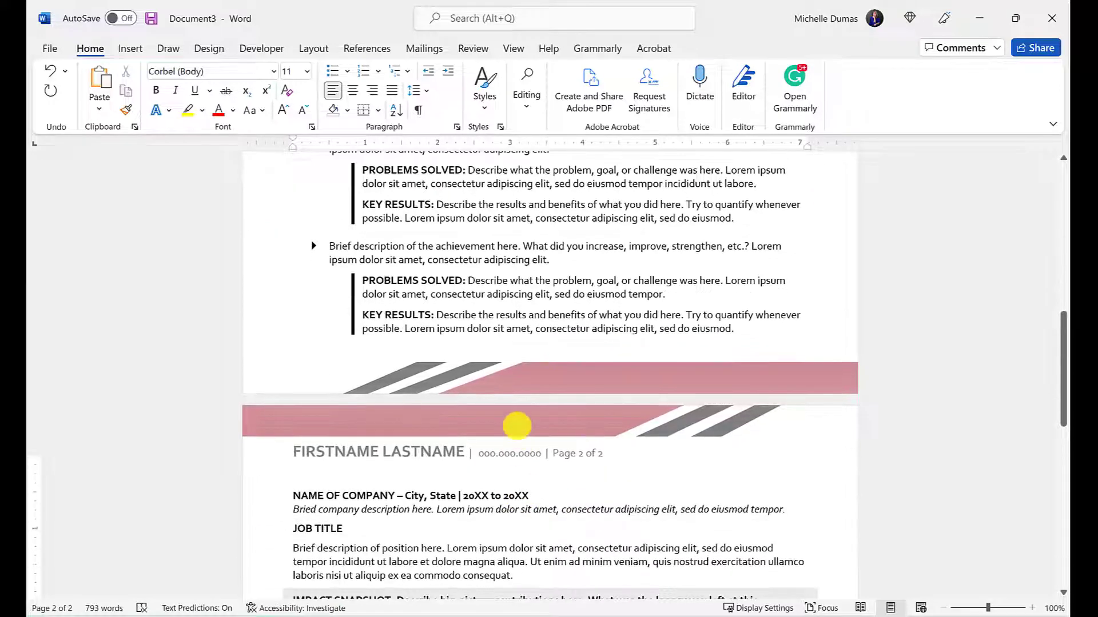
# Open the page-2 header, place the cursor after Page 2 of 2, then return to the body
pyautogui.doubleClick(508, 412)
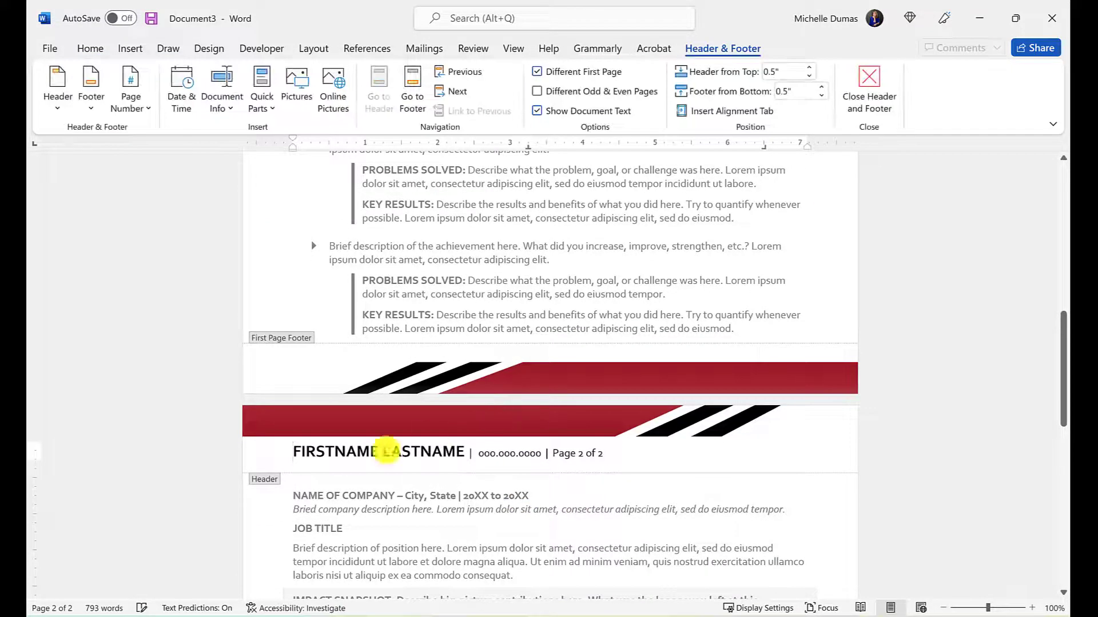
pyautogui.scroll(1, 581, 452)
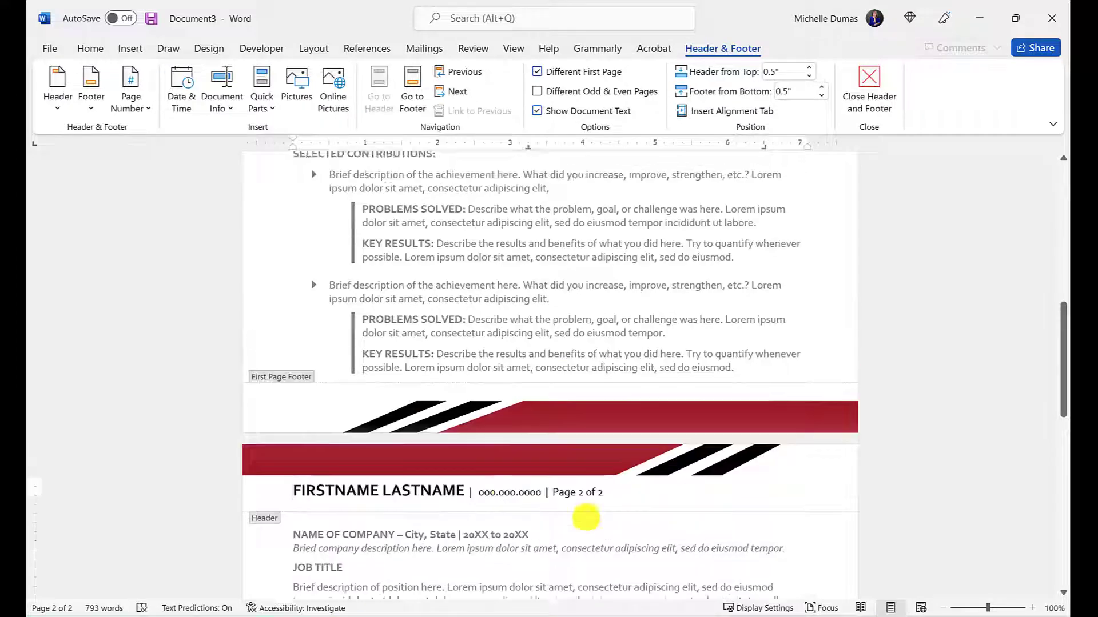
pyautogui.scroll(-2, 514, 446)
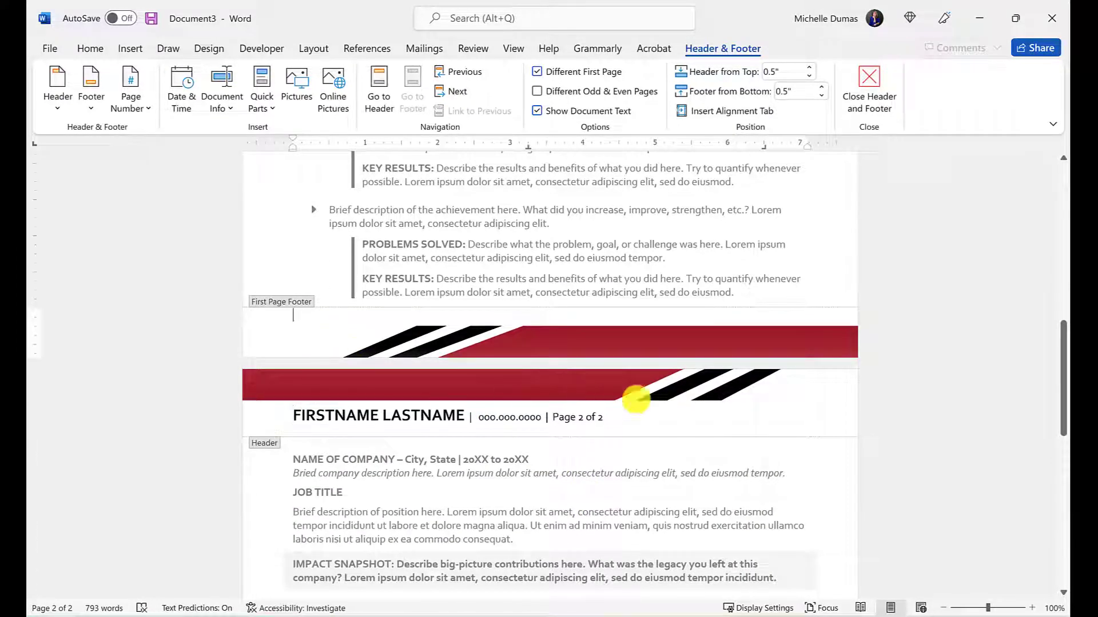
pyautogui.click(686, 417)
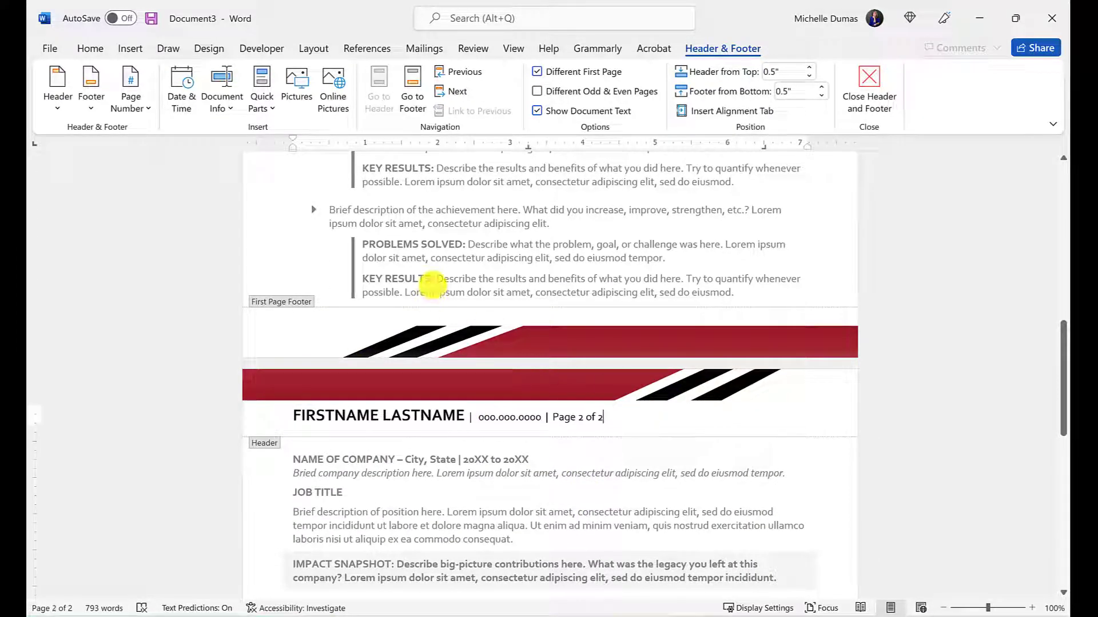
pyautogui.doubleClick(432, 284)
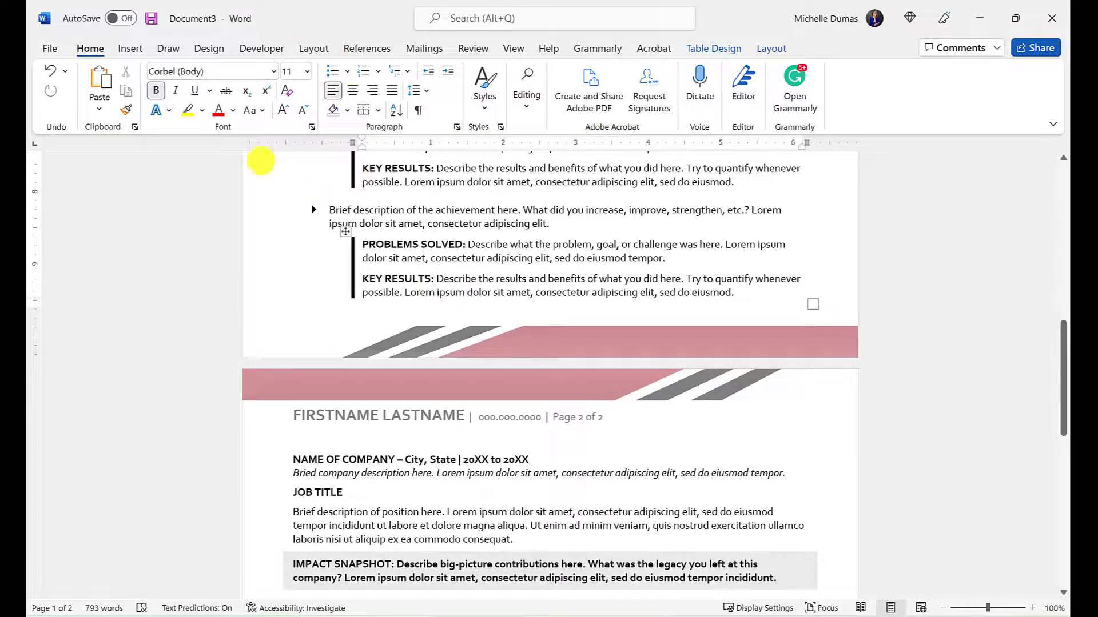
# Browse the built-in Header designs without choosing one, then reopen the page-2 header
pyautogui.click(138, 47)
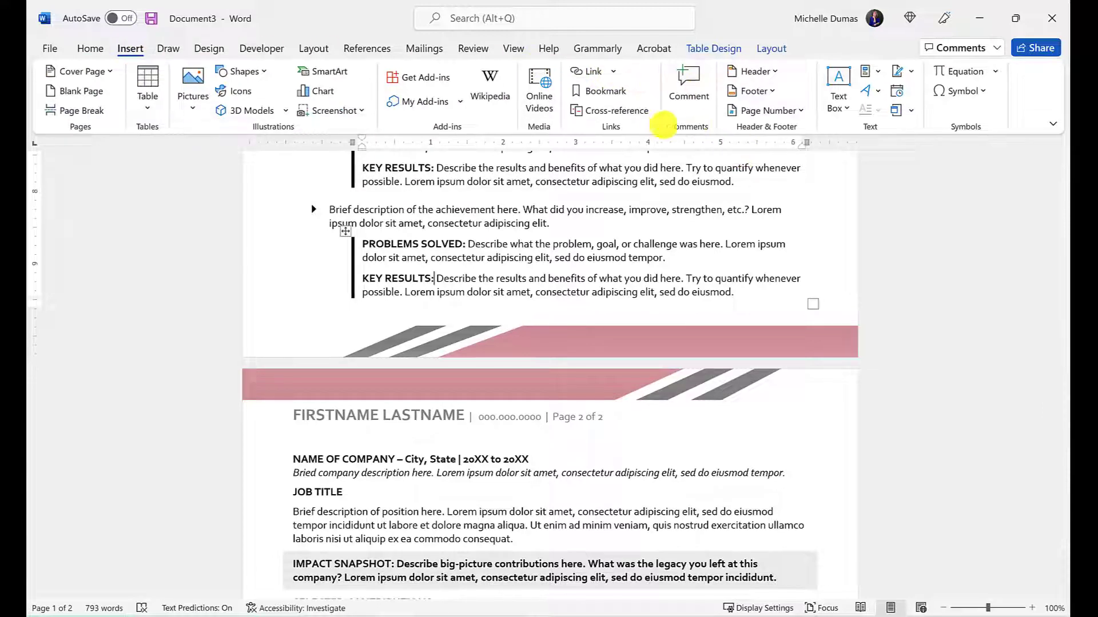
pyautogui.click(770, 73)
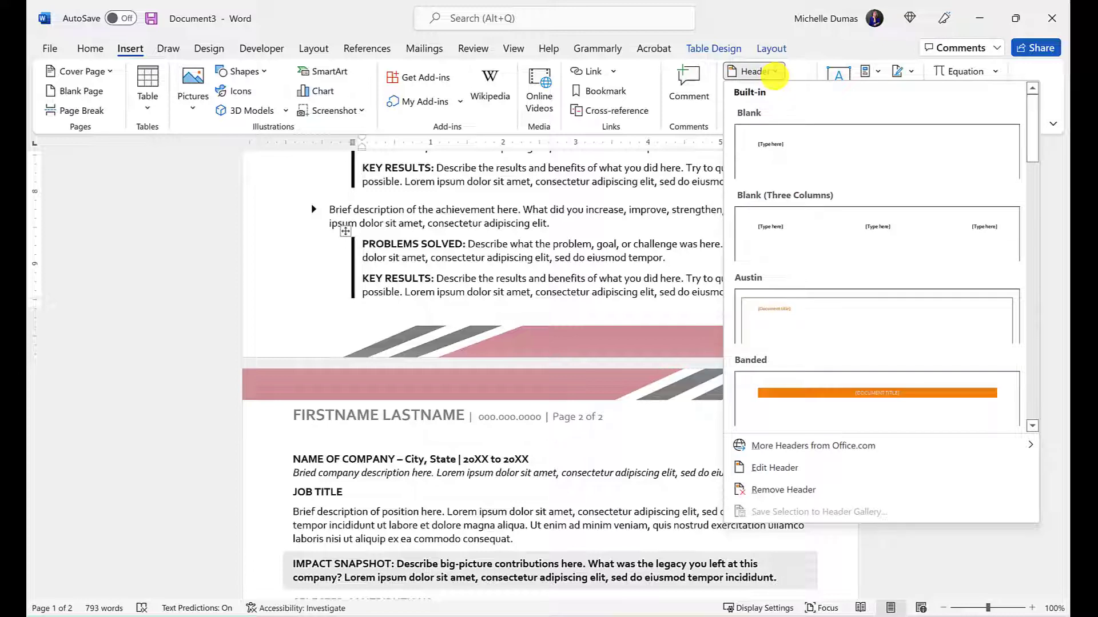
pyautogui.click(519, 308)
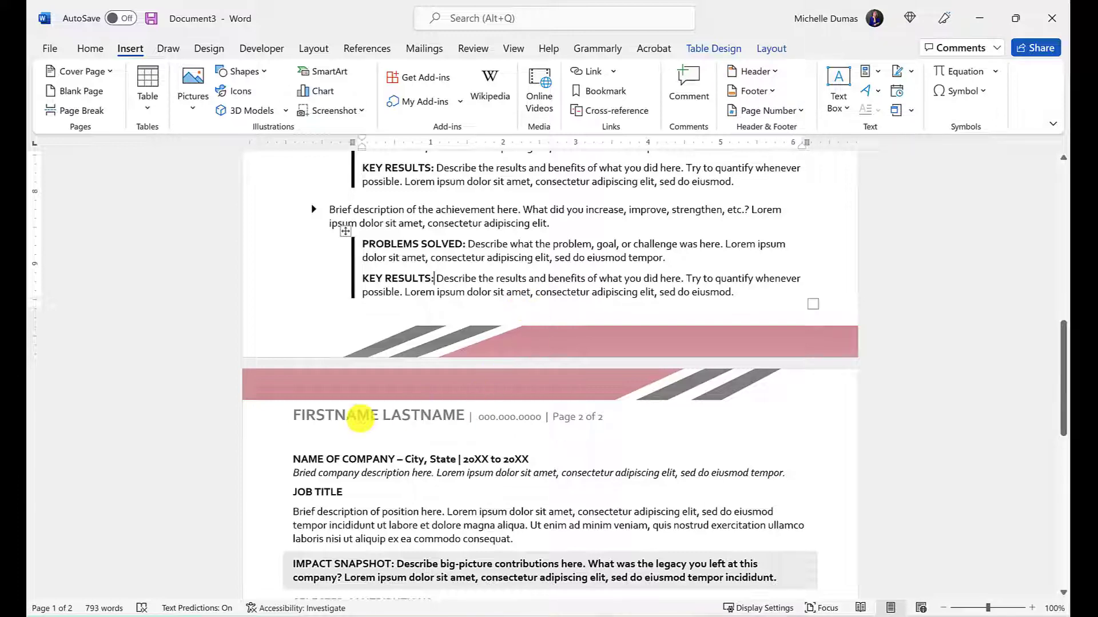
pyautogui.doubleClick(360, 416)
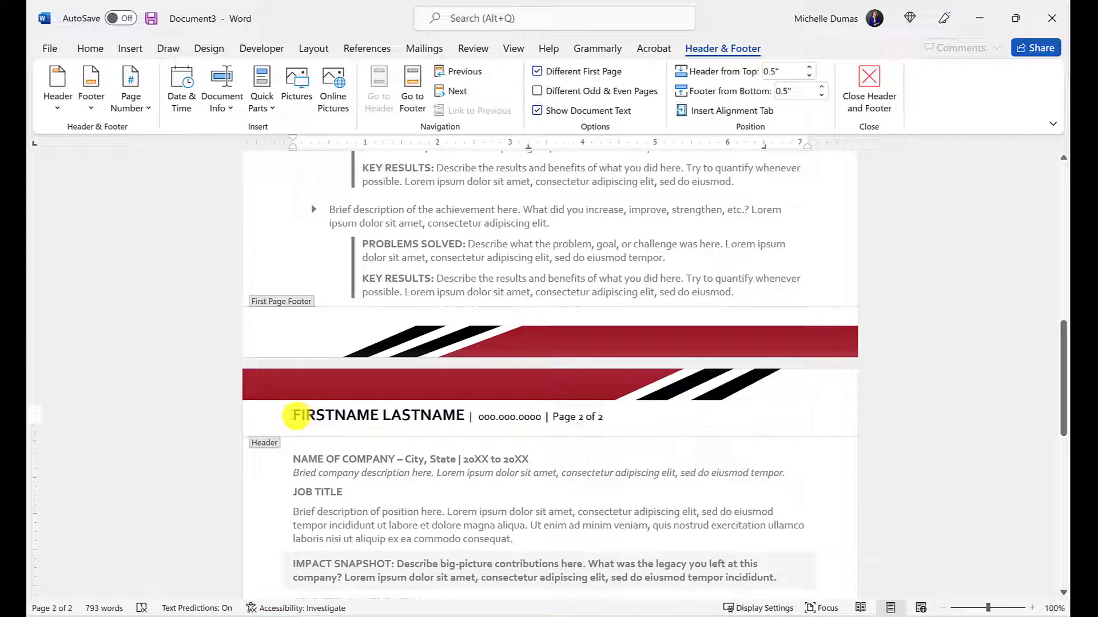
# Type the applicant's full name over FIRSTNAME LASTNAME and their phone number over the phone placeholder, then close the header
pyautogui.moveTo(294, 416); pyautogui.dragTo(463, 413)
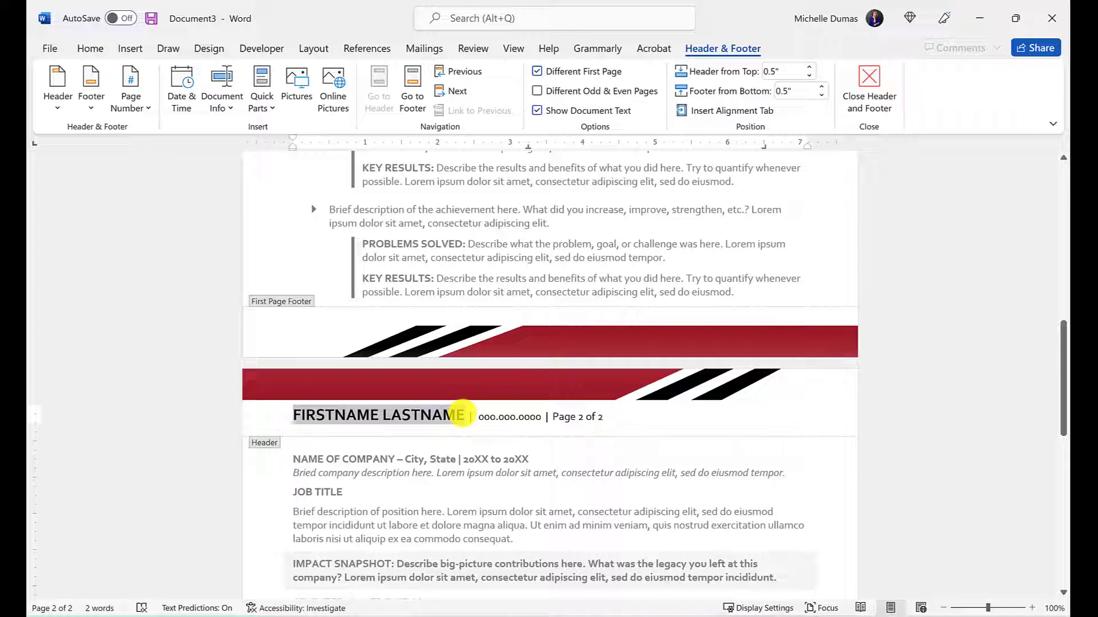
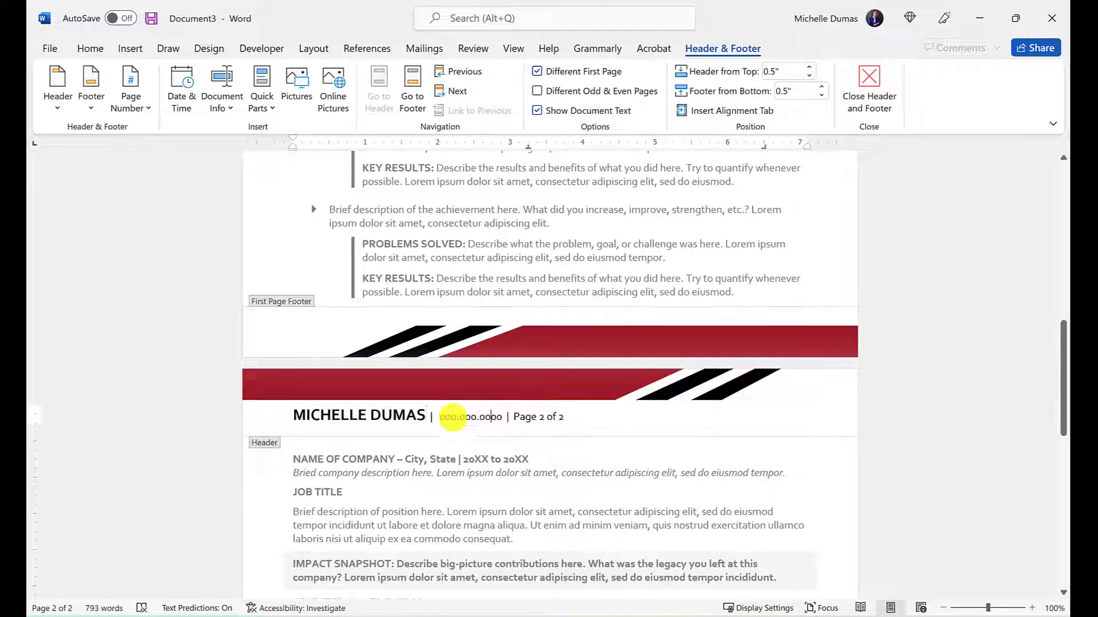
pyautogui.moveTo(437, 417); pyautogui.dragTo(500, 417)
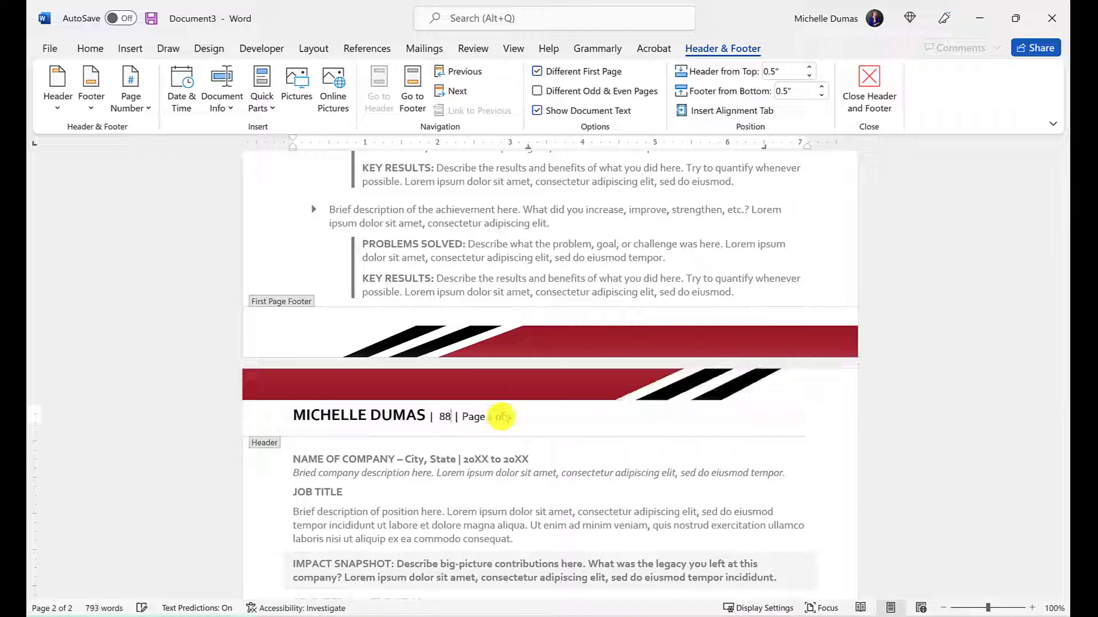
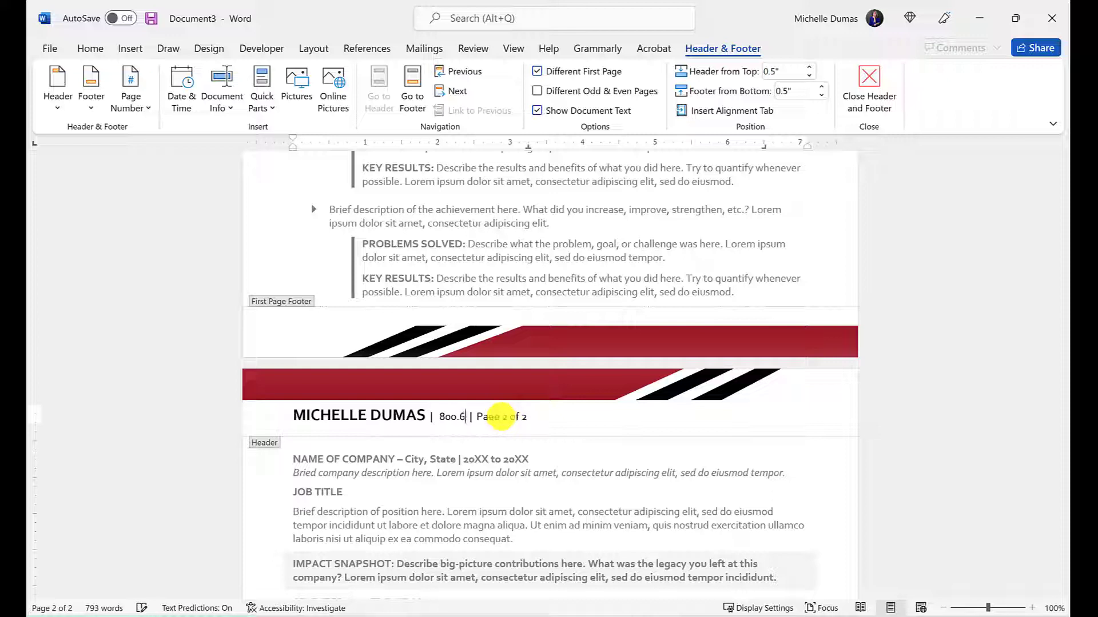
pyautogui.doubleClick(566, 483)
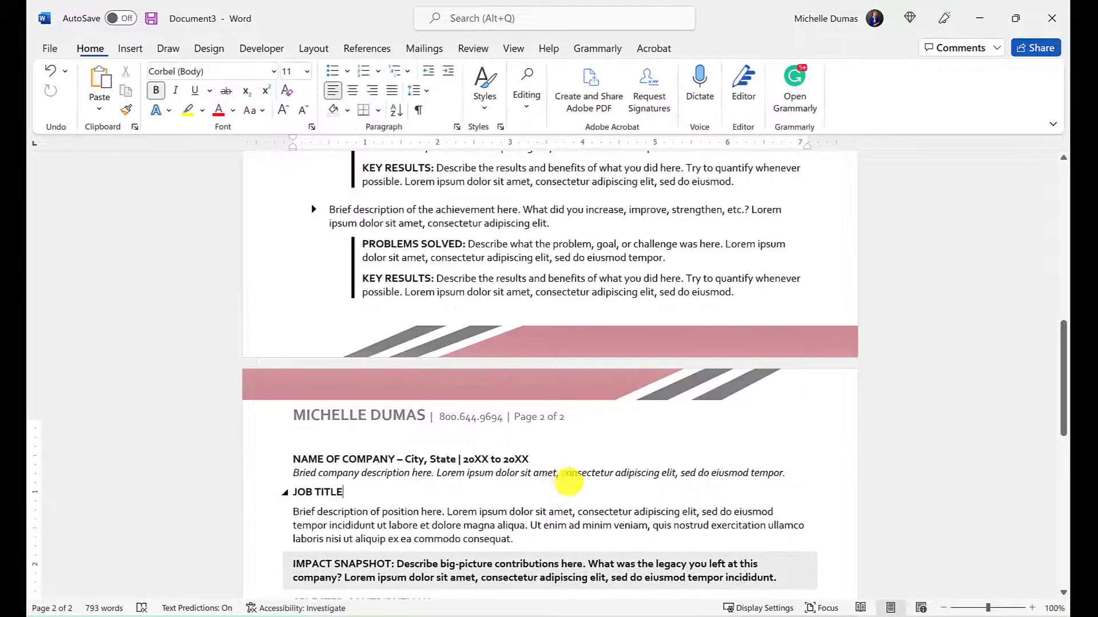
pyautogui.scroll(-10, 665, 432)
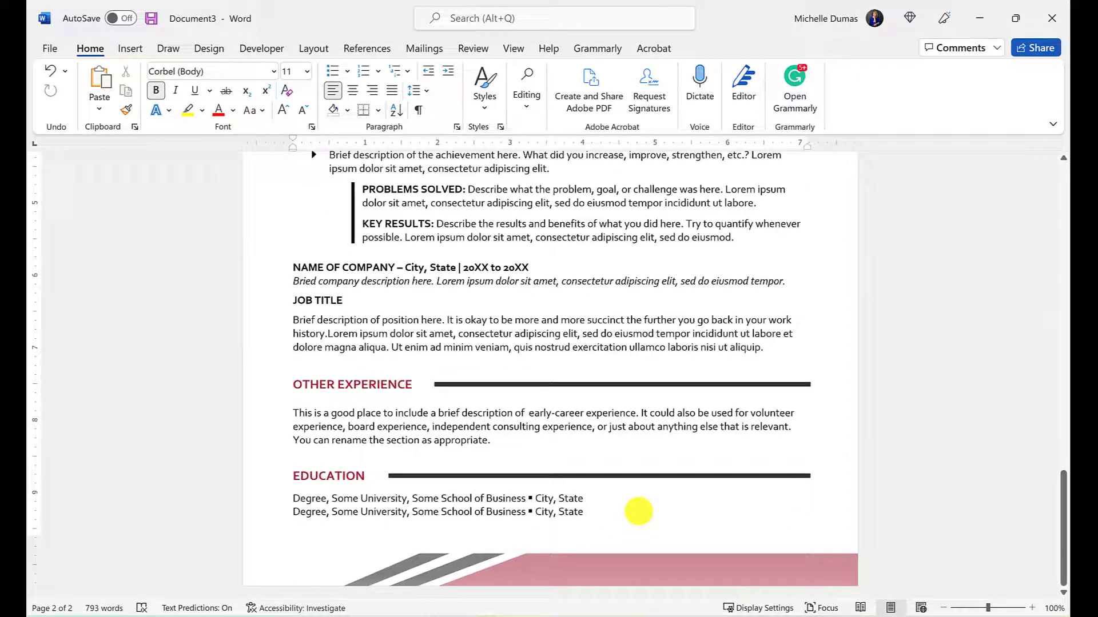
pyautogui.press('Return')
pyautogui.press('Return')
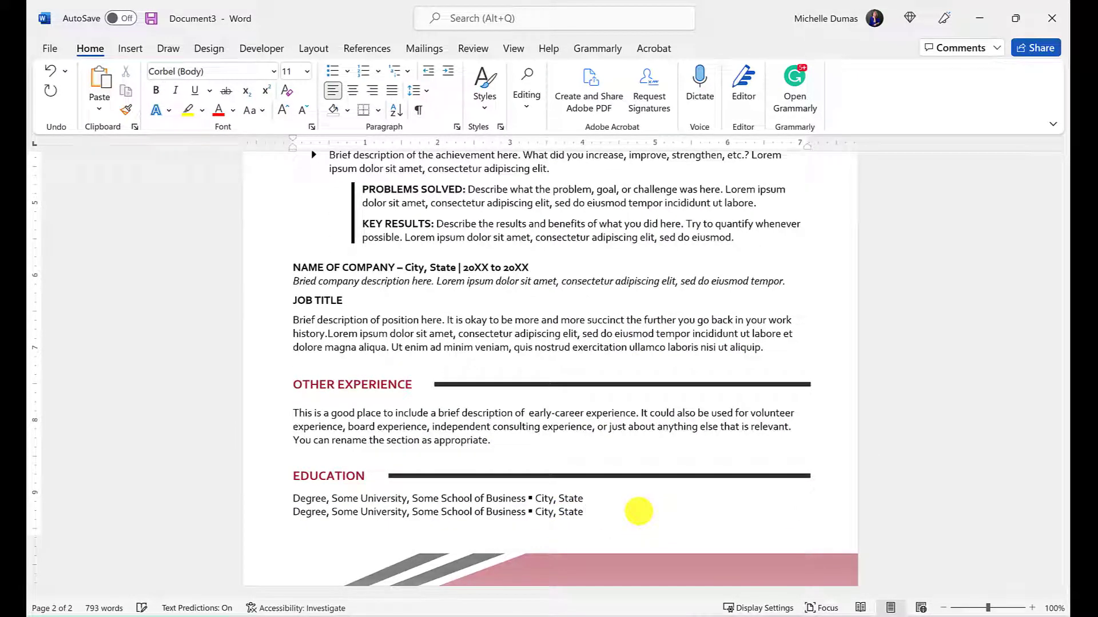
pyautogui.scroll(-2, 637, 510)
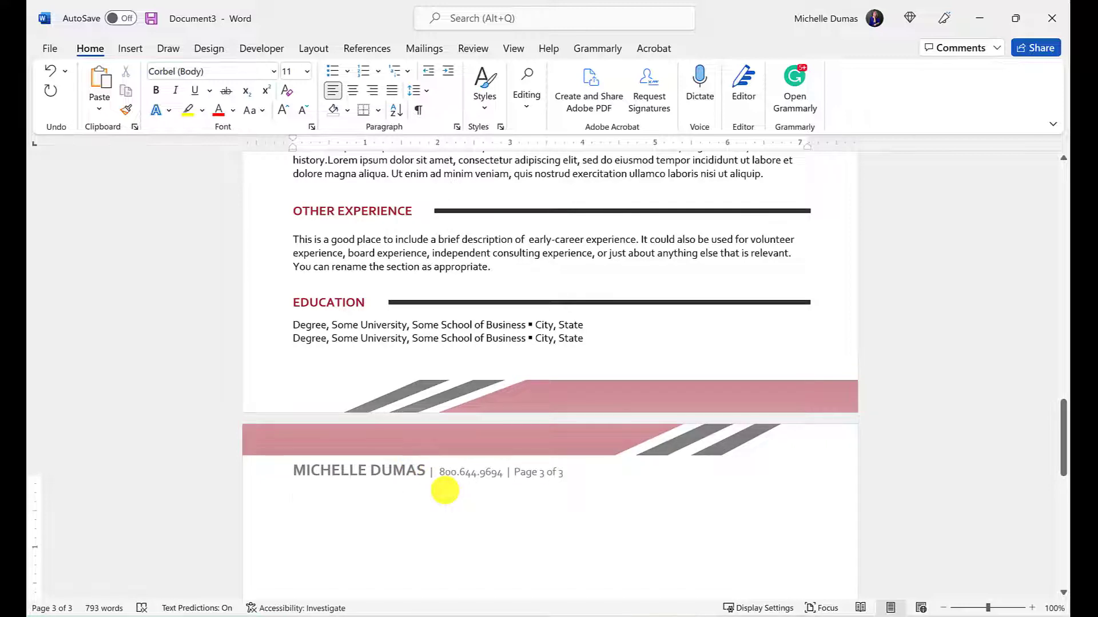
pyautogui.scroll(10, 445, 490)
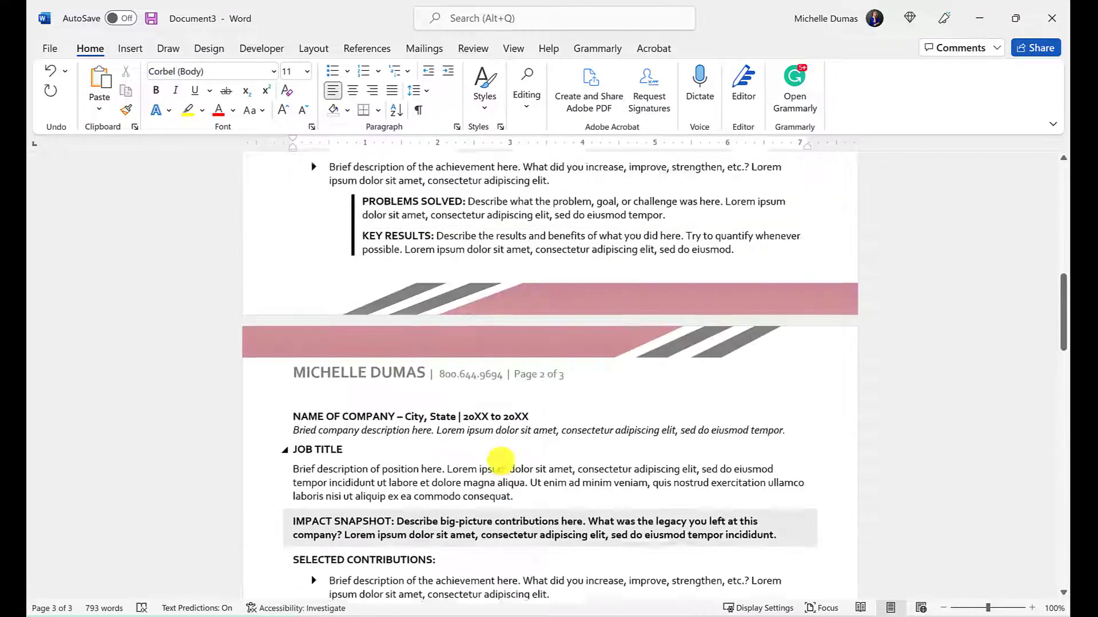
pyautogui.scroll(2, 501, 459)
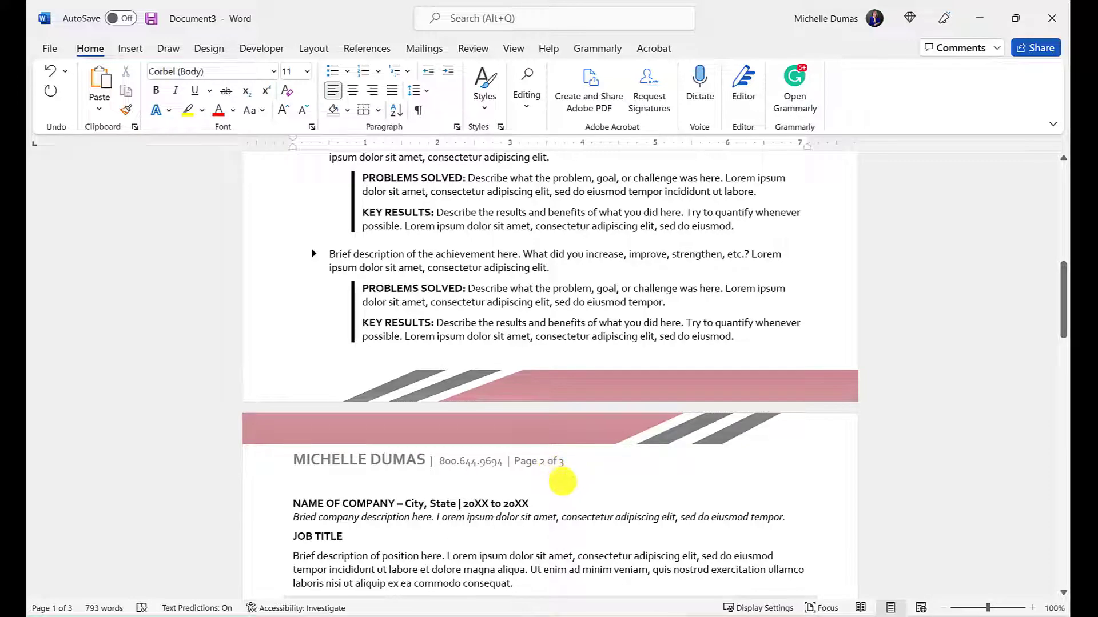
pyautogui.scroll(-3, 554, 473)
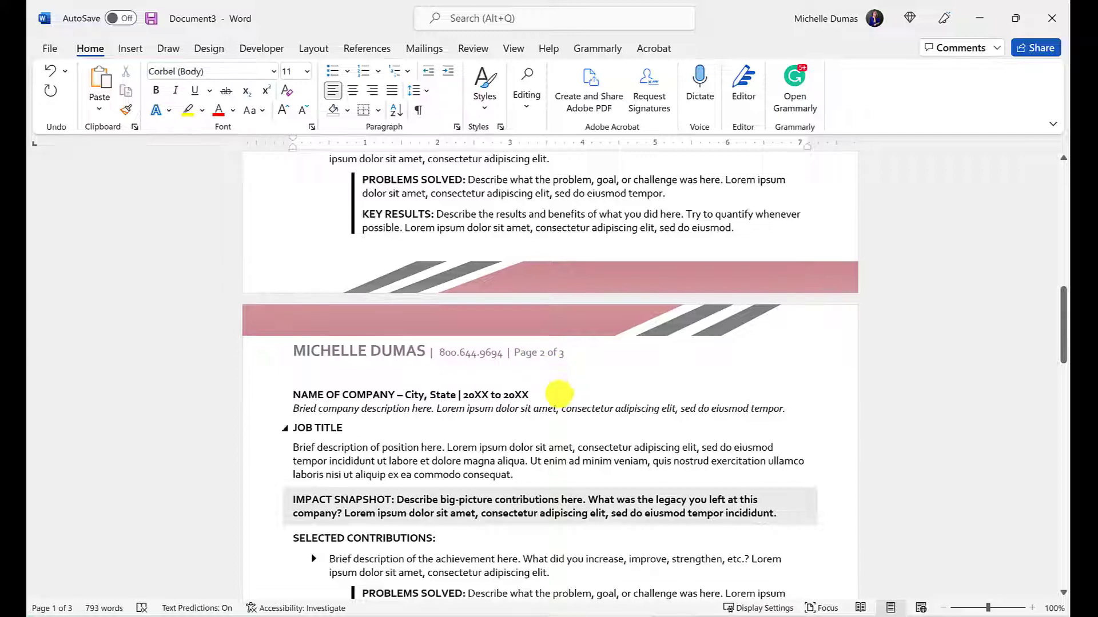
pyautogui.scroll(-15, 551, 368)
pyautogui.scroll(-3, 552, 433)
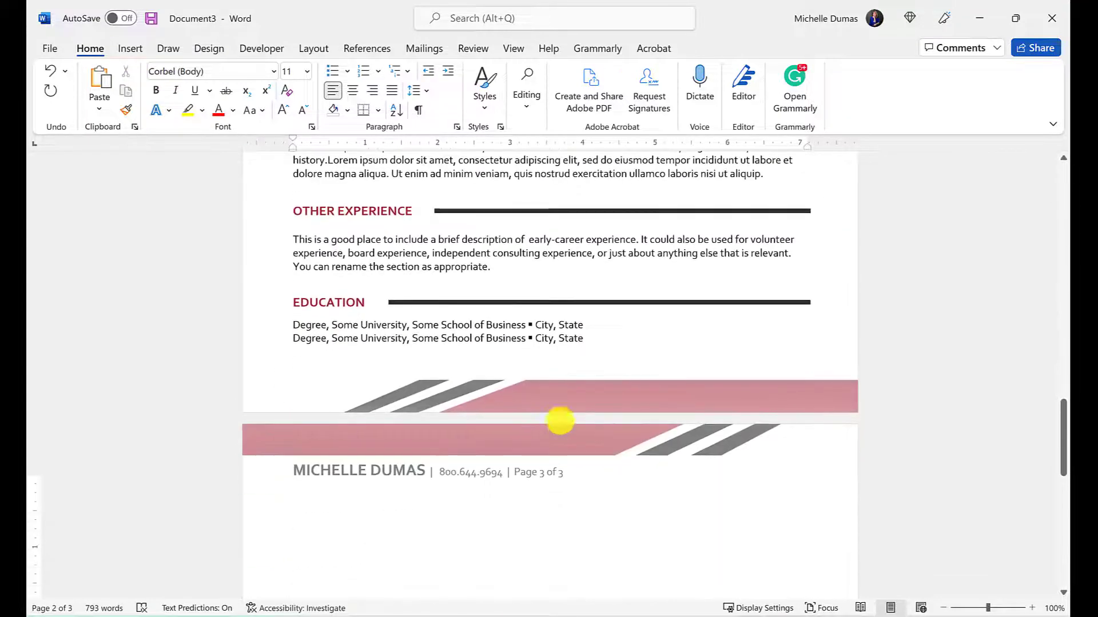
pyautogui.click(629, 350)
pyautogui.click(451, 539)
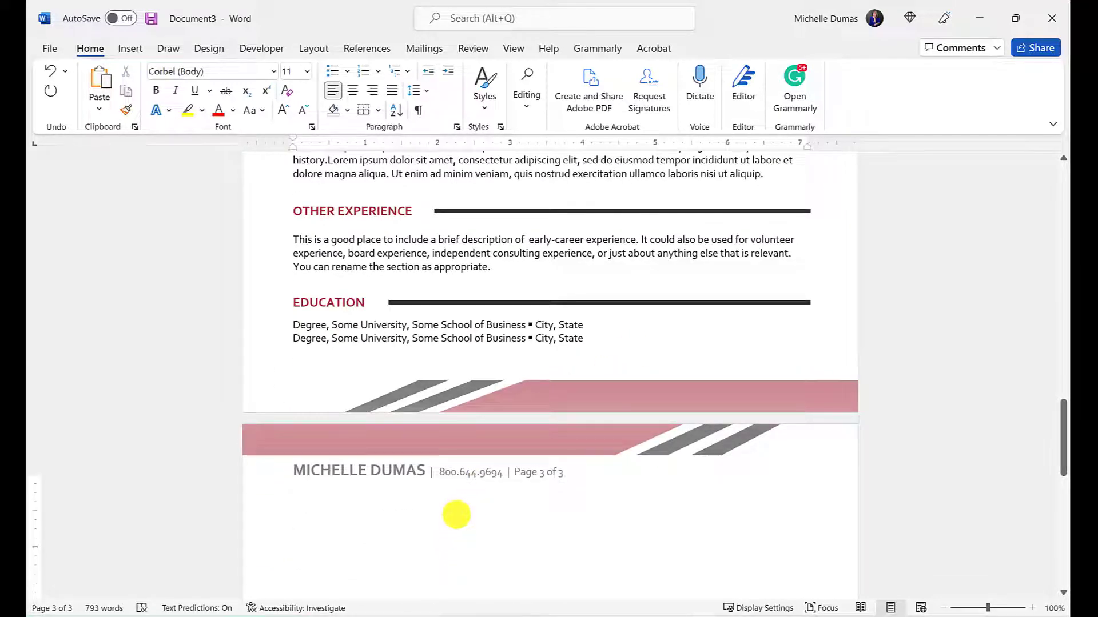
pyautogui.scroll(3, 456, 514)
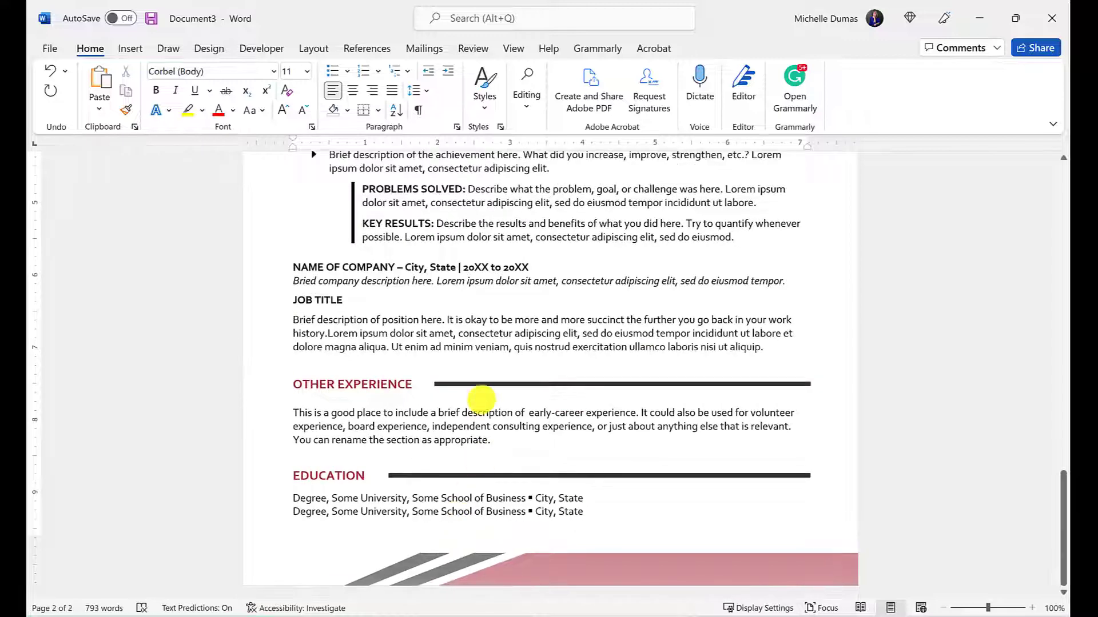
pyautogui.scroll(15, 486, 406)
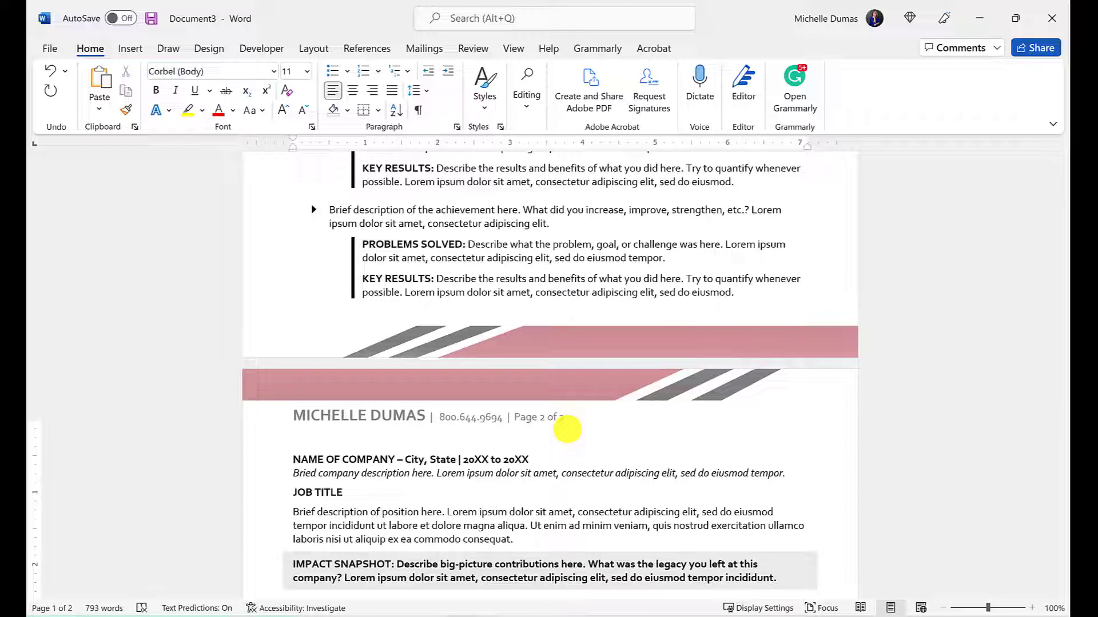
pyautogui.scroll(10, 567, 429)
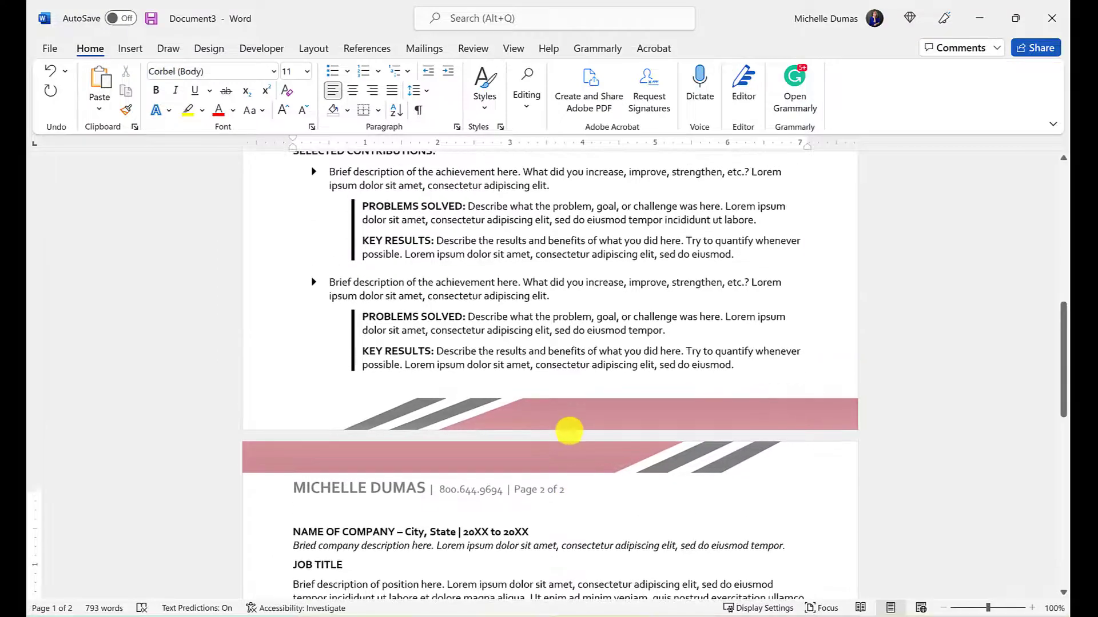
pyautogui.scroll(5, 569, 434)
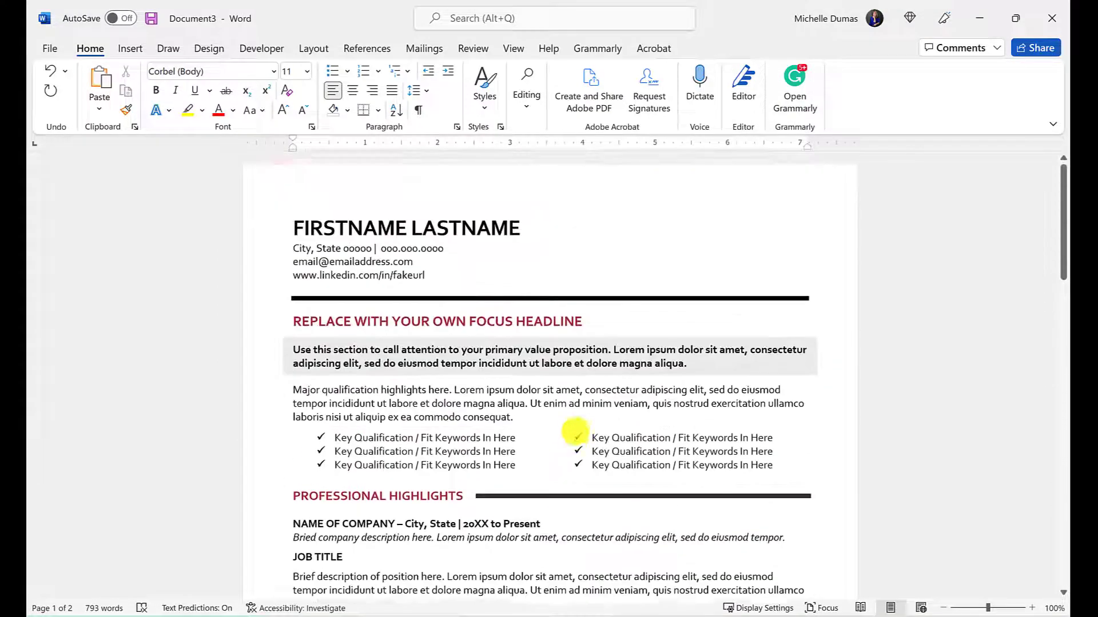
pyautogui.scroll(-3, 544, 407)
pyautogui.scroll(-10, 559, 536)
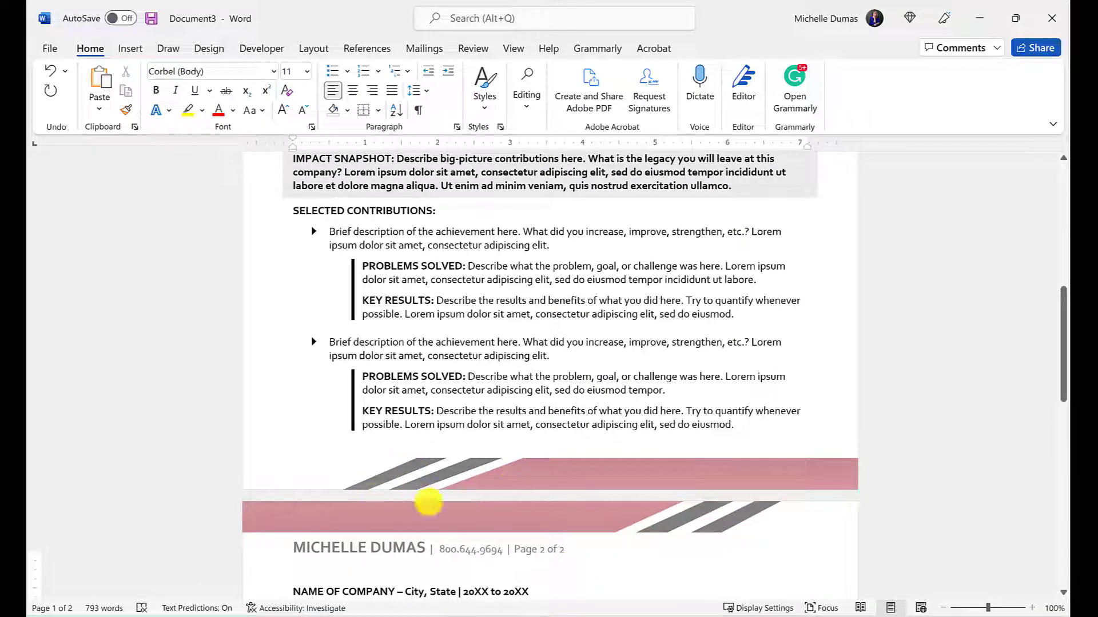
pyautogui.scroll(-1, 363, 538)
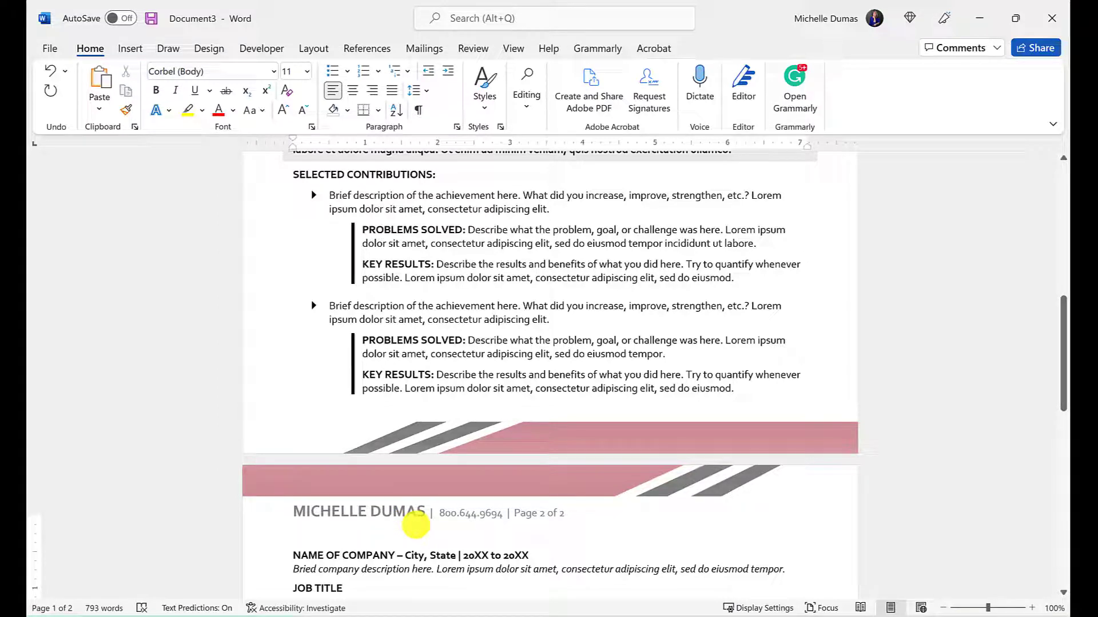
pyautogui.scroll(12, 415, 525)
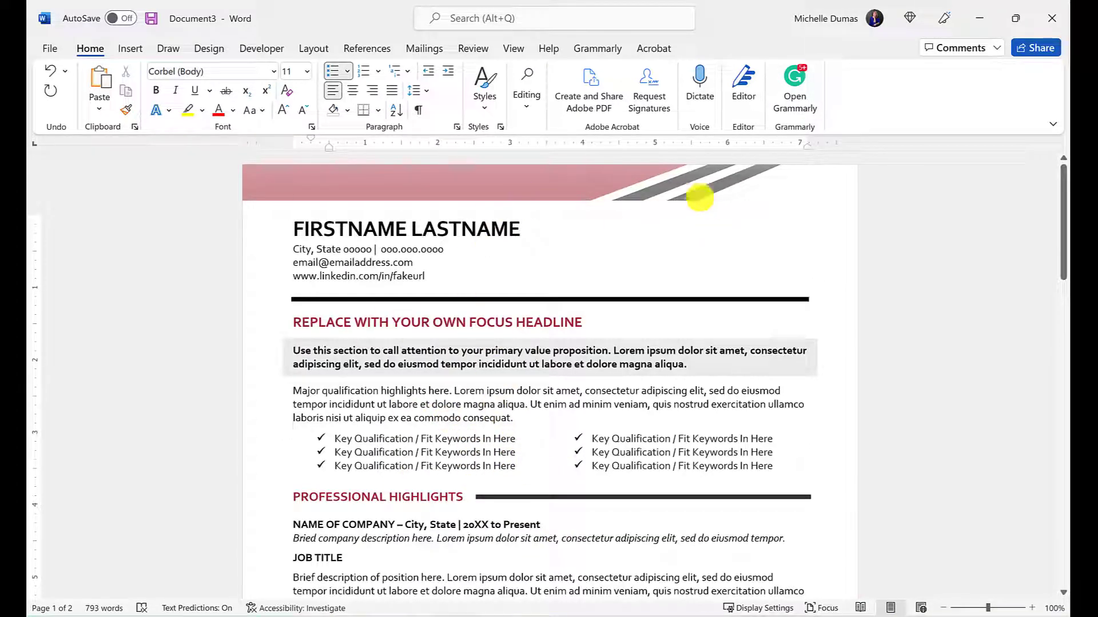
pyautogui.scroll(-8, 598, 346)
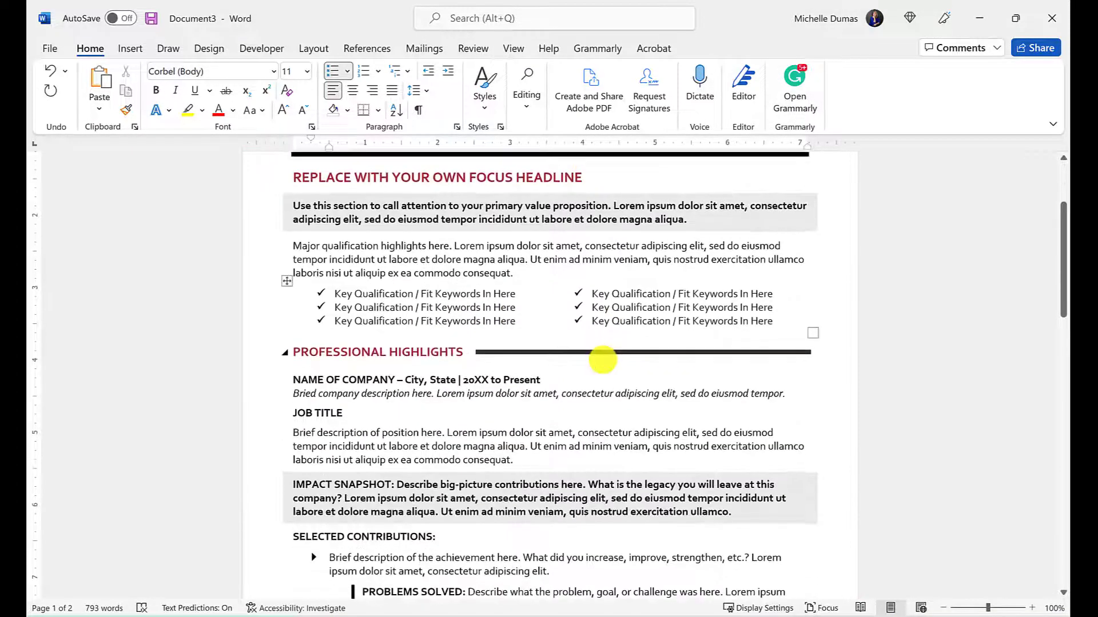
pyautogui.scroll(-3, 602, 380)
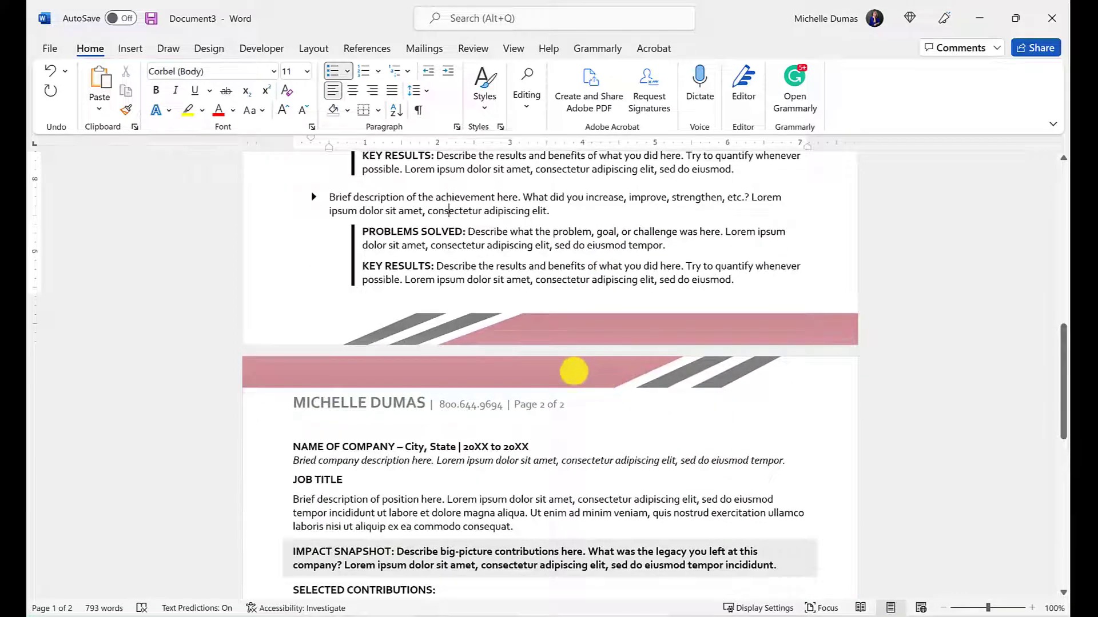
pyautogui.scroll(-1, 543, 375)
pyautogui.doubleClick(516, 307)
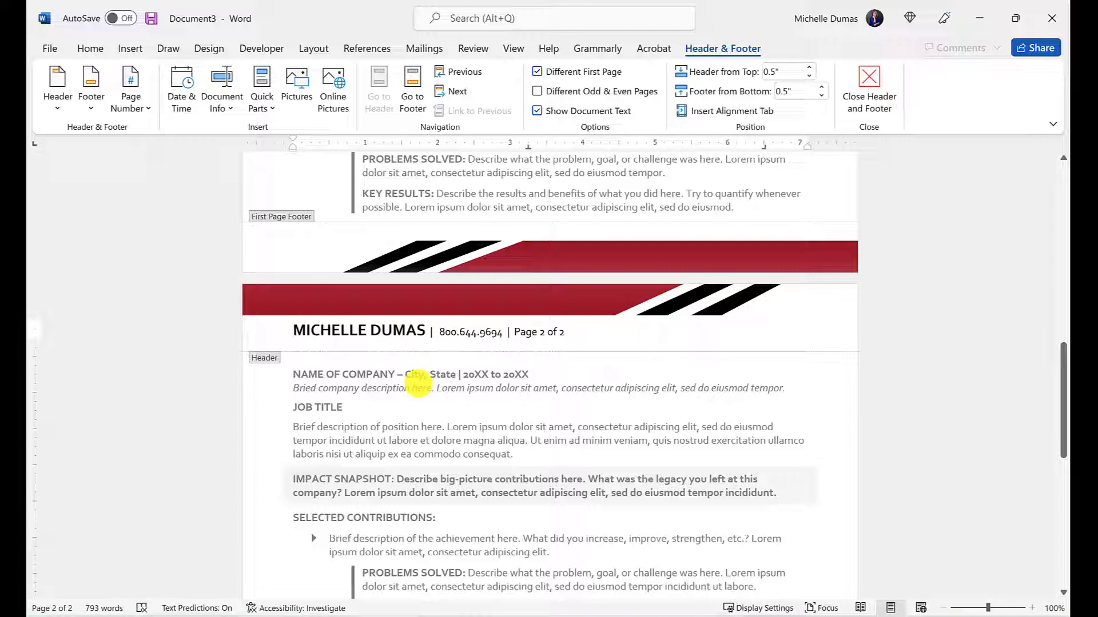
pyautogui.doubleClick(418, 384)
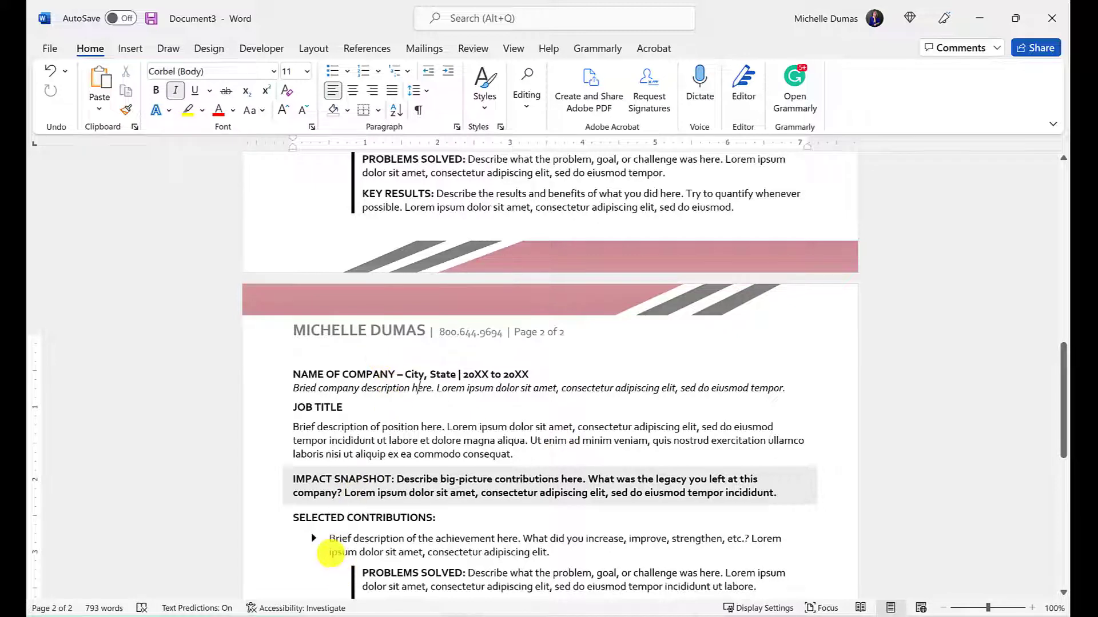
pyautogui.moveTo(350, 616)
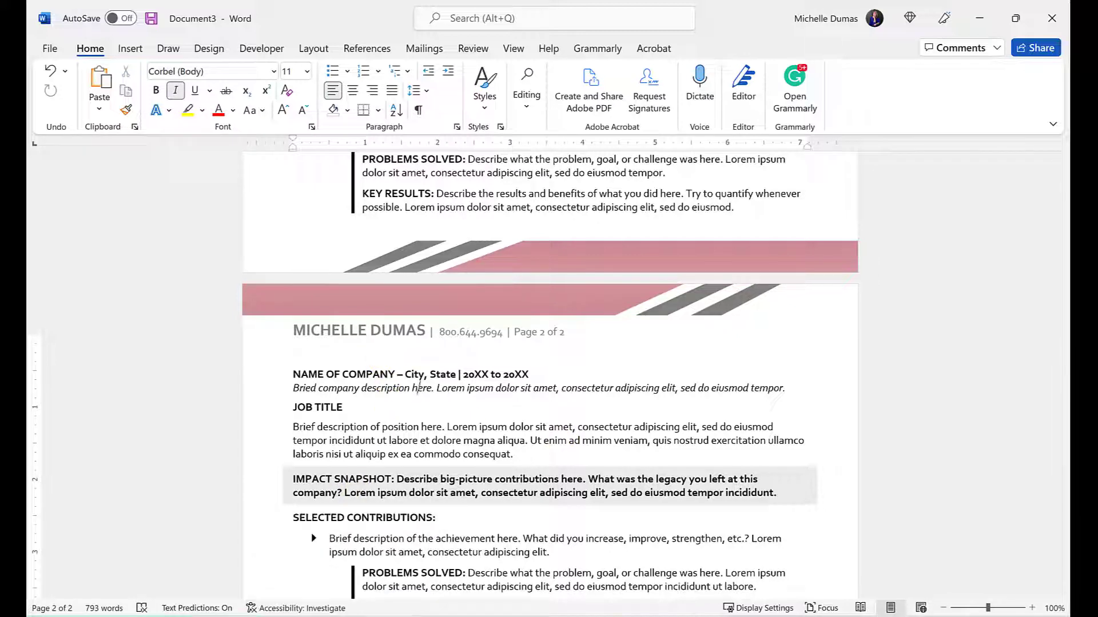
pyautogui.click(351, 616)
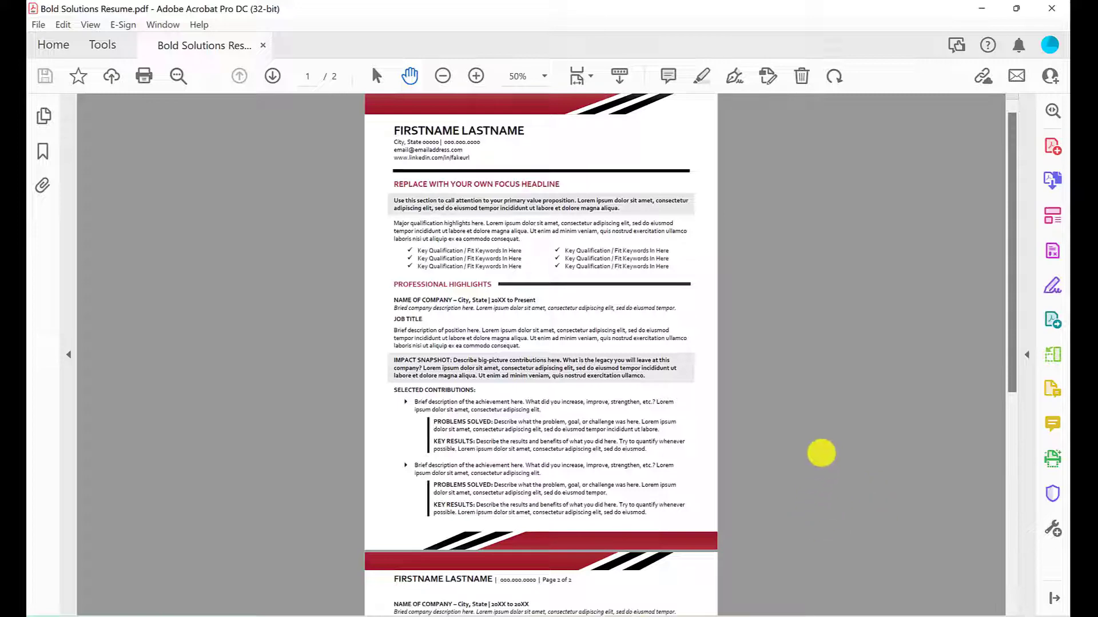
pyautogui.click(983, 10)
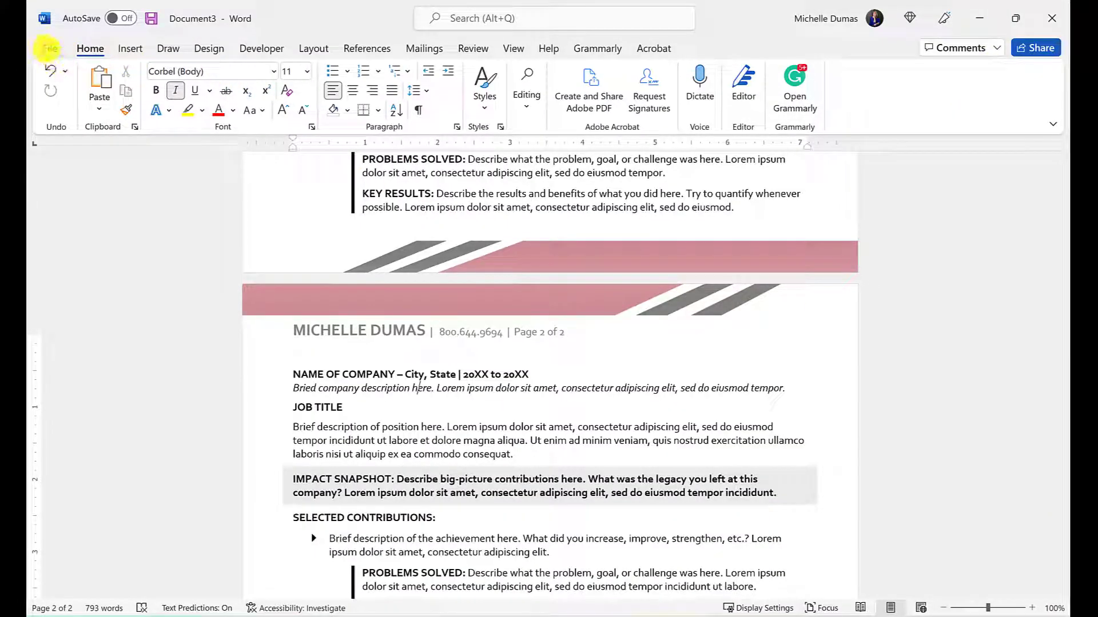
# Preview the resume in File > Print, then go back to the document
pyautogui.click(44, 47)
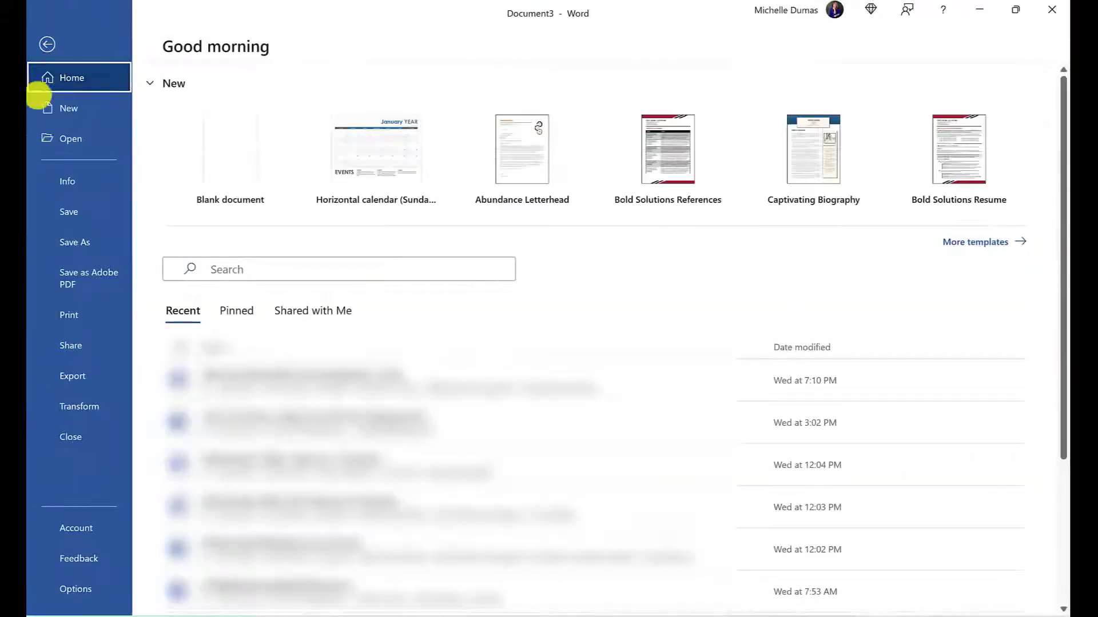
pyautogui.click(74, 316)
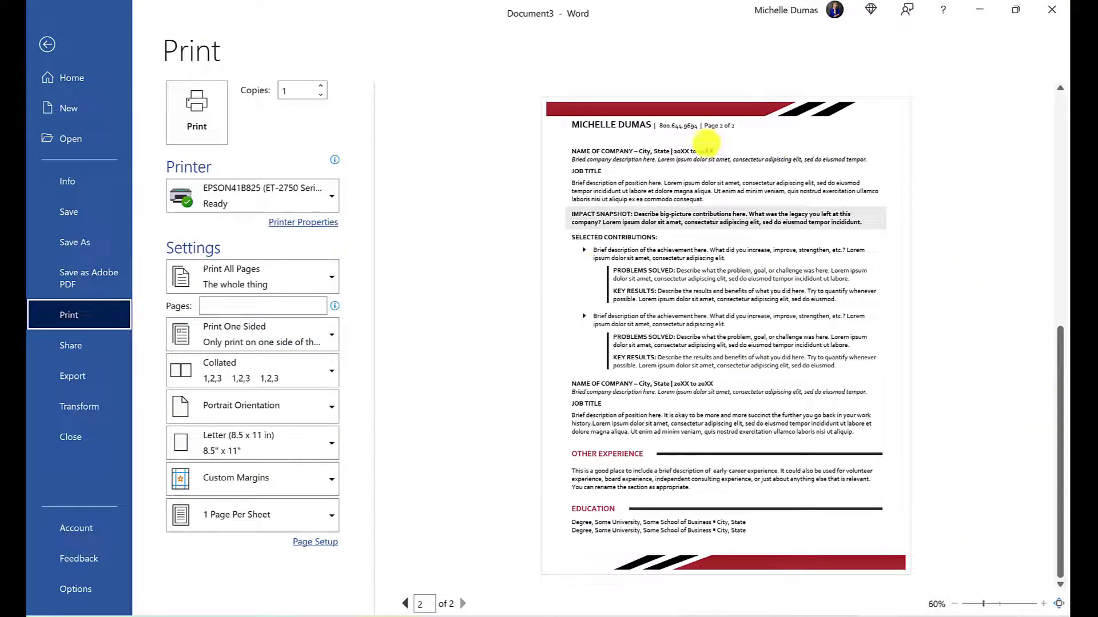
pyautogui.scroll(3, 1014, 503)
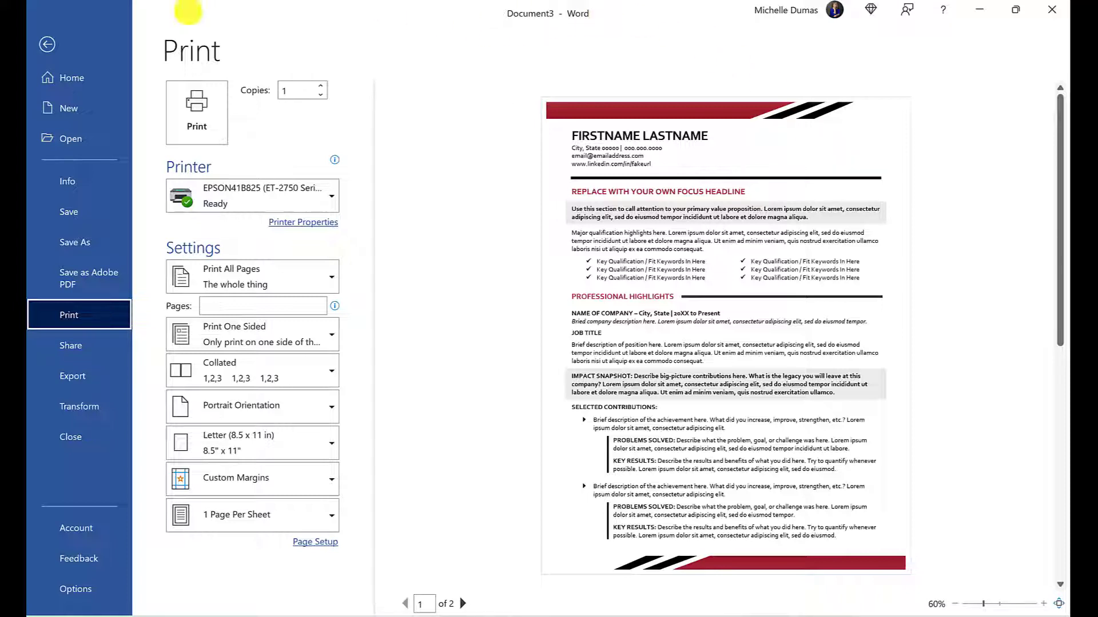
pyautogui.click(47, 44)
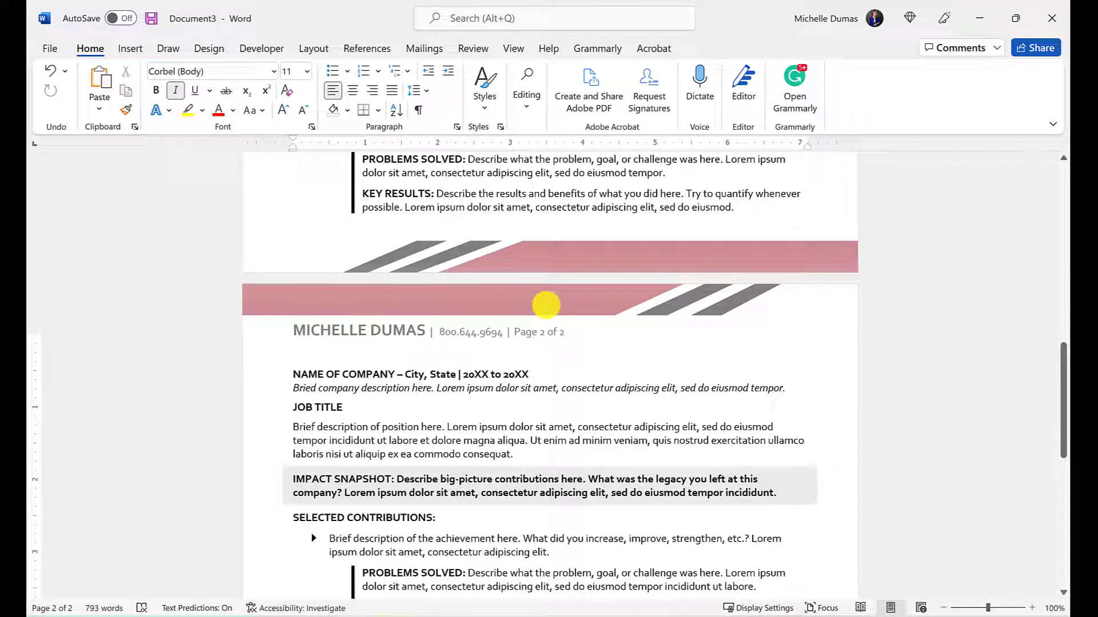
# Open the page-2 header and step Header from Top down to 0.2" and back to 0.5"
pyautogui.doubleClick(546, 305)
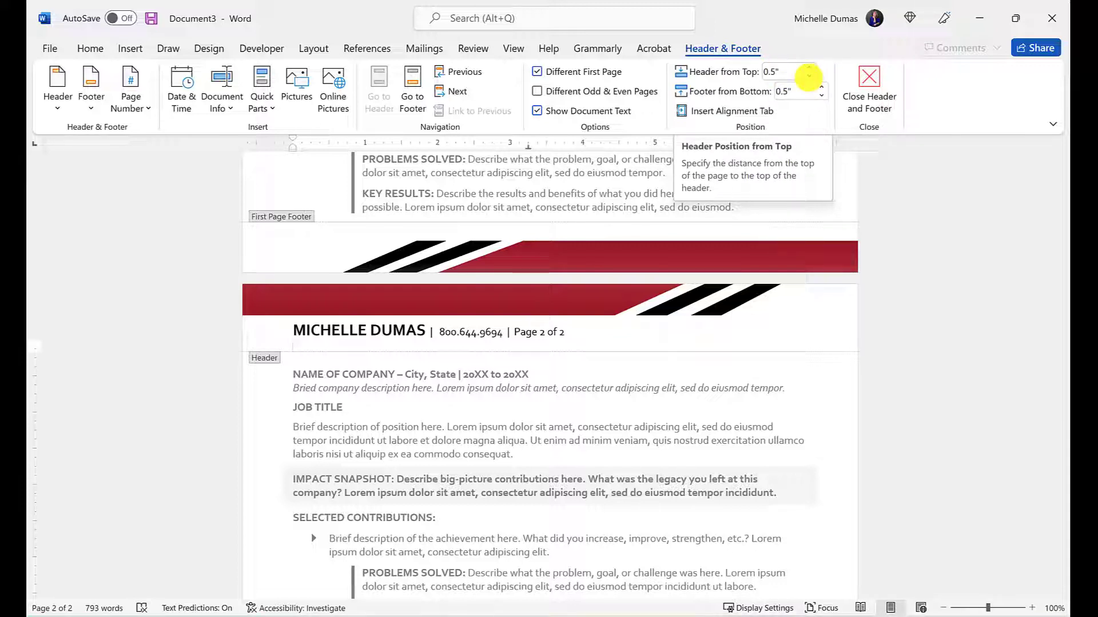
pyautogui.click(808, 77)
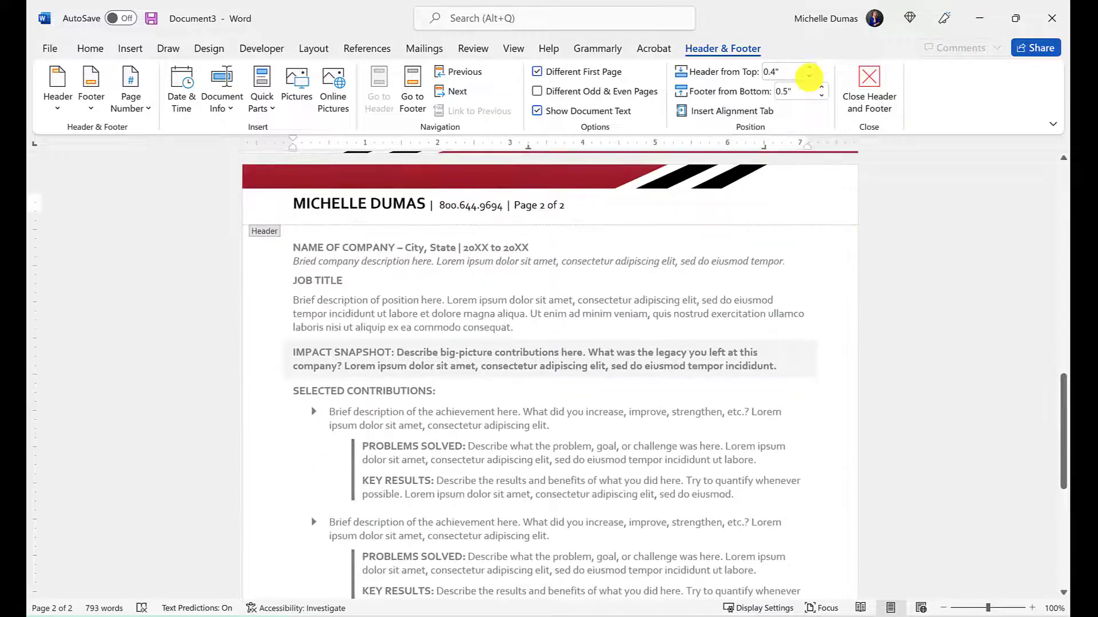
pyautogui.click(808, 76)
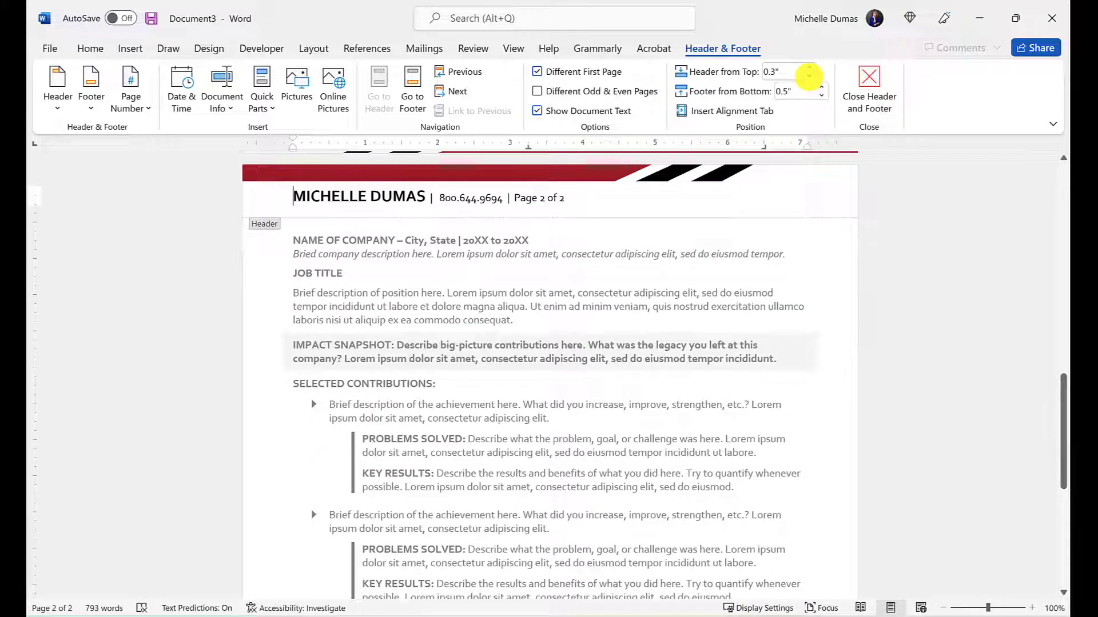
pyautogui.click(808, 76)
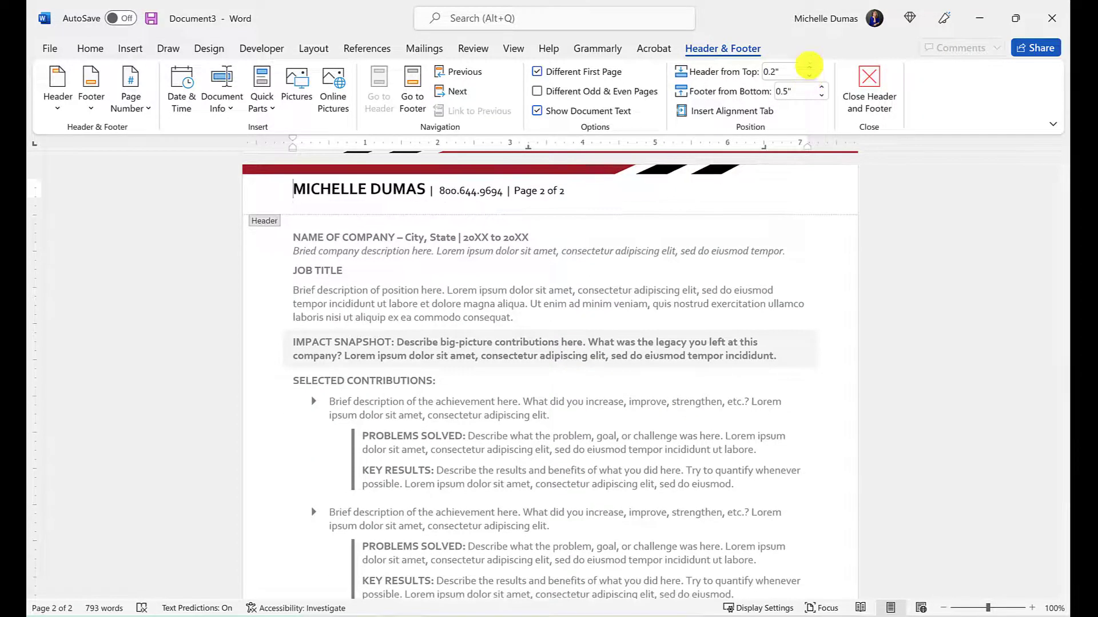
pyautogui.click(808, 68)
pyautogui.click(809, 67)
pyautogui.click(809, 68)
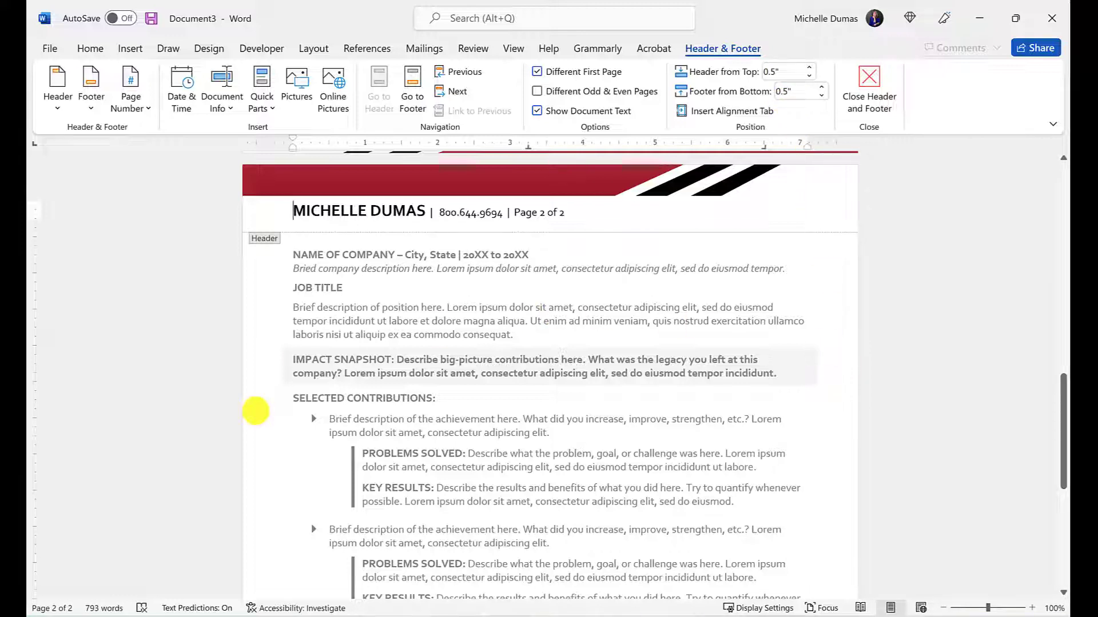
pyautogui.scroll(1, 554, 375)
pyautogui.click(575, 240)
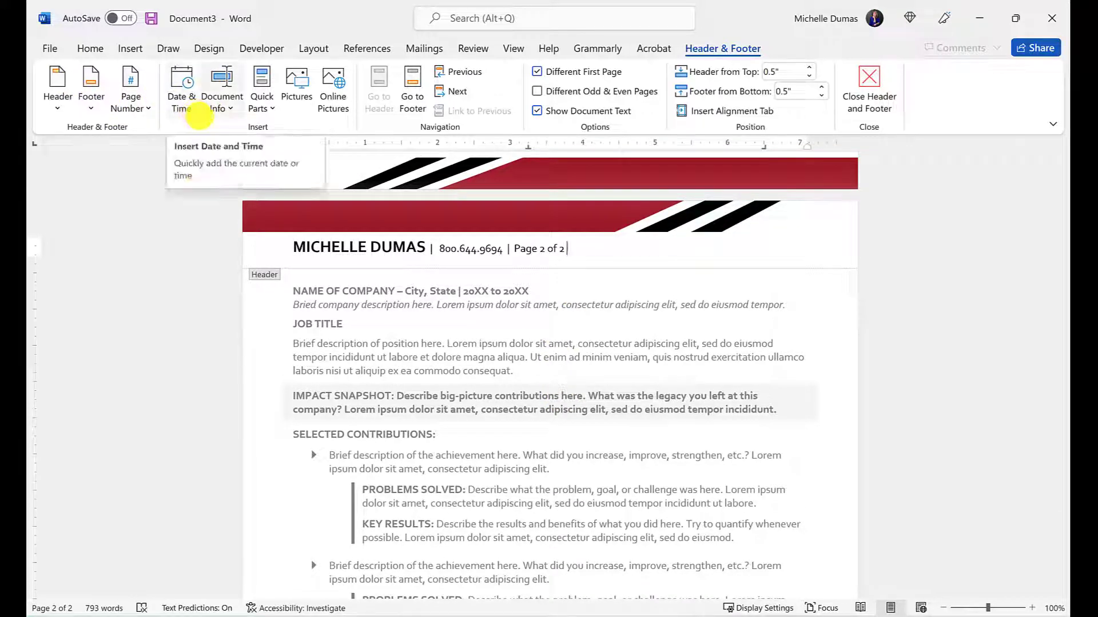
pyautogui.click(186, 111)
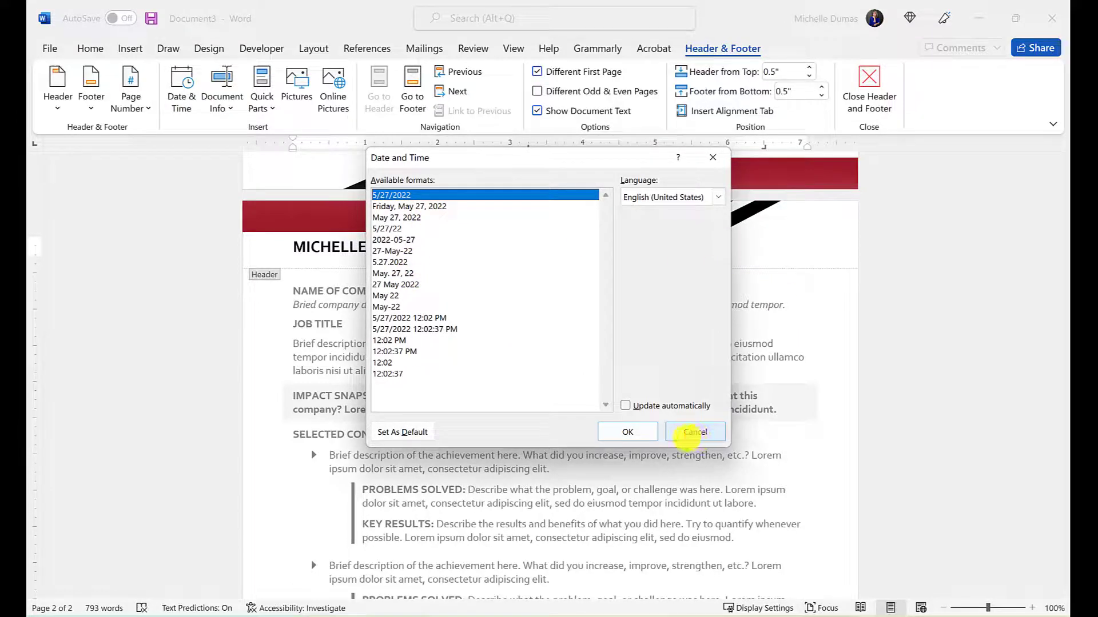
pyautogui.click(689, 436)
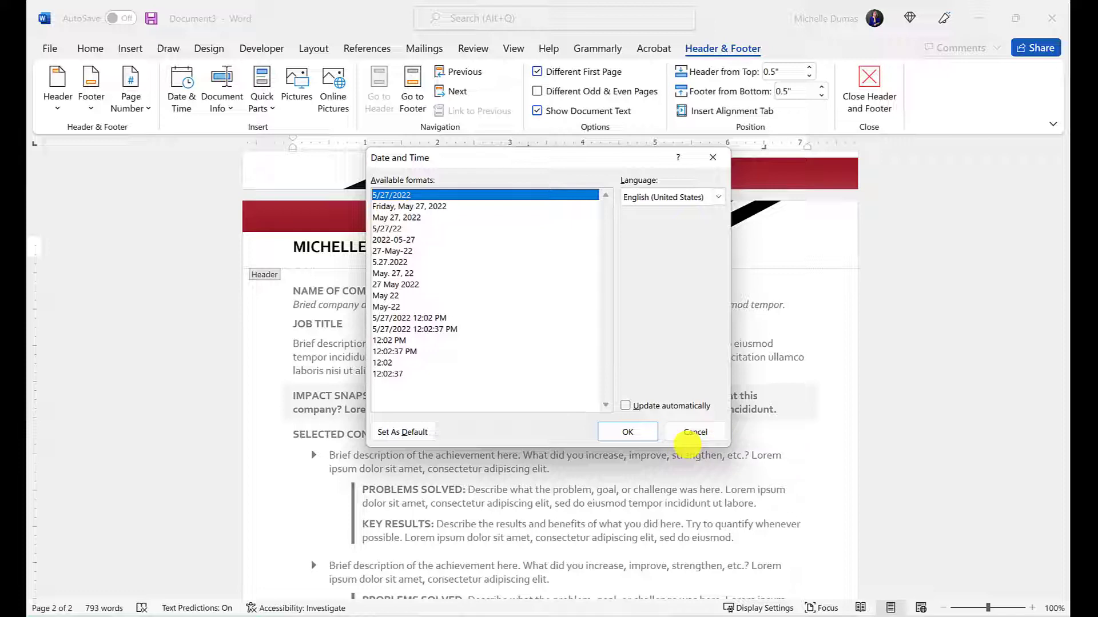
pyautogui.click(692, 435)
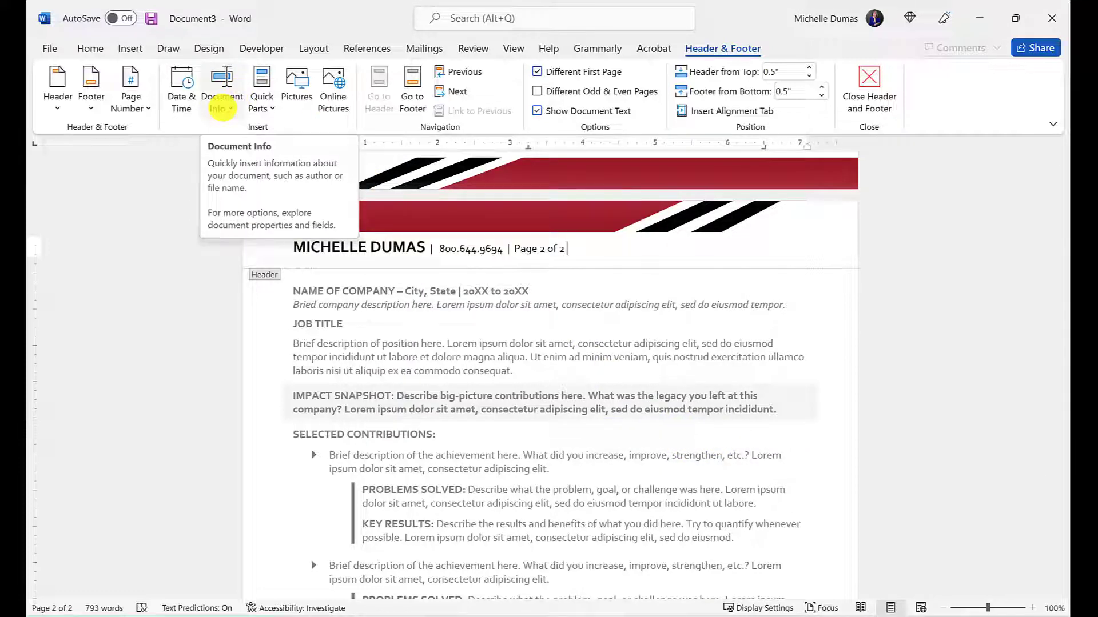
pyautogui.click(222, 107)
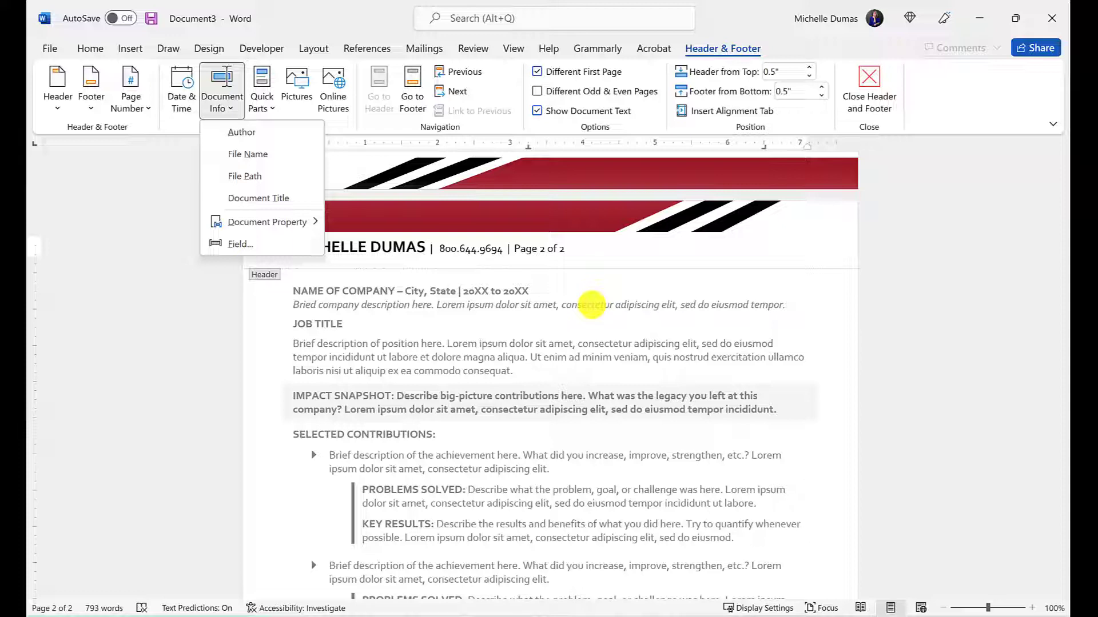
pyautogui.click(574, 262)
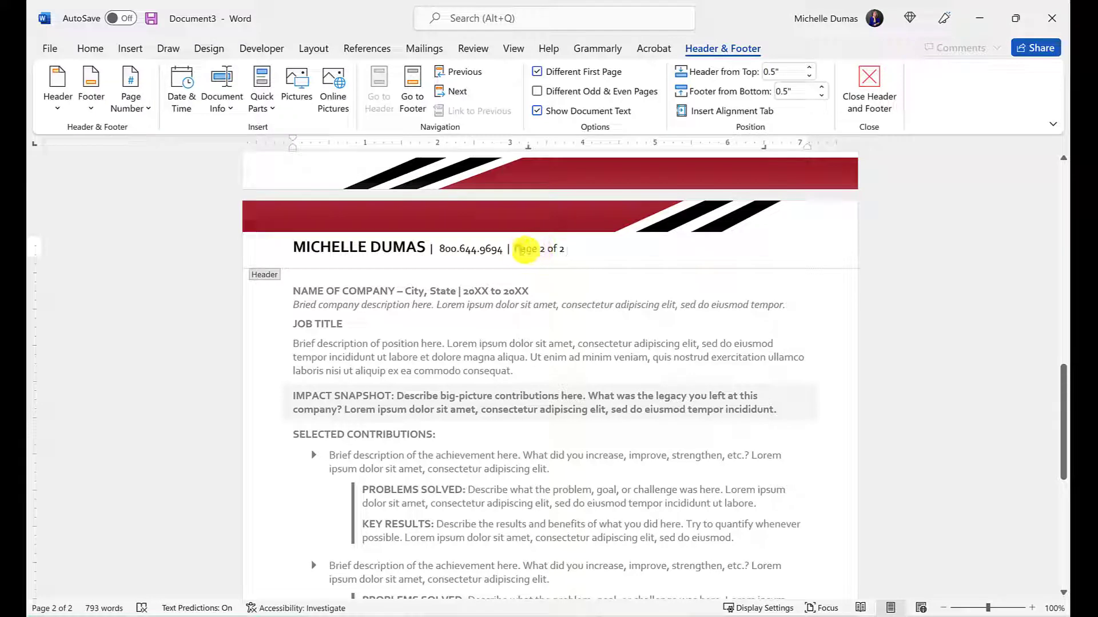
# Select '2 of 2' after Page in the page-2 header and delete it
pyautogui.moveTo(514, 250); pyautogui.dragTo(563, 250)
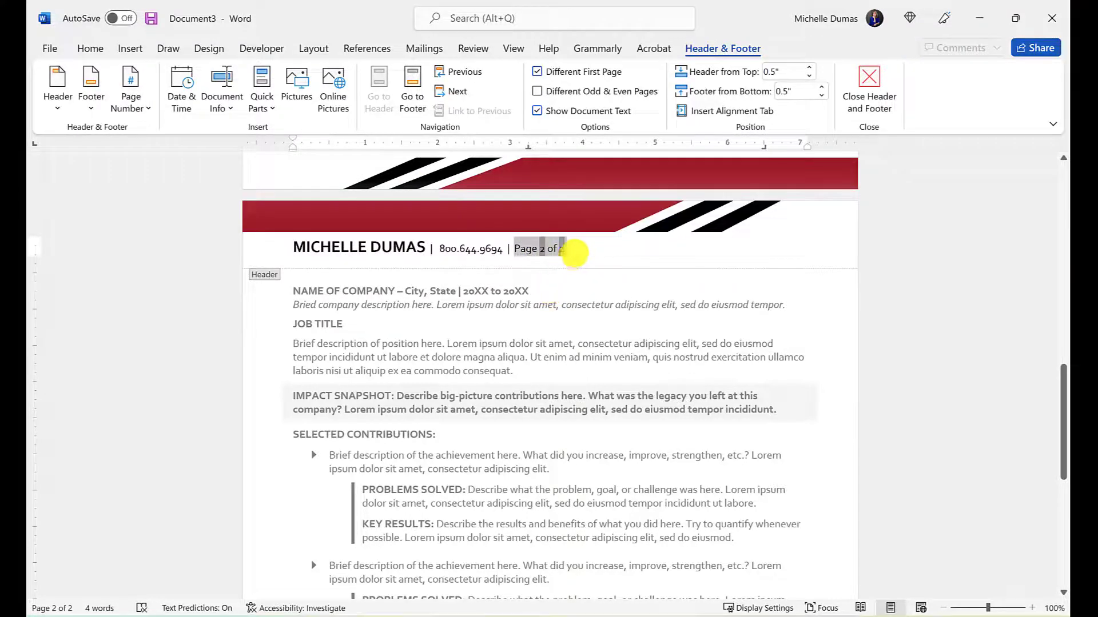
pyautogui.click(575, 252)
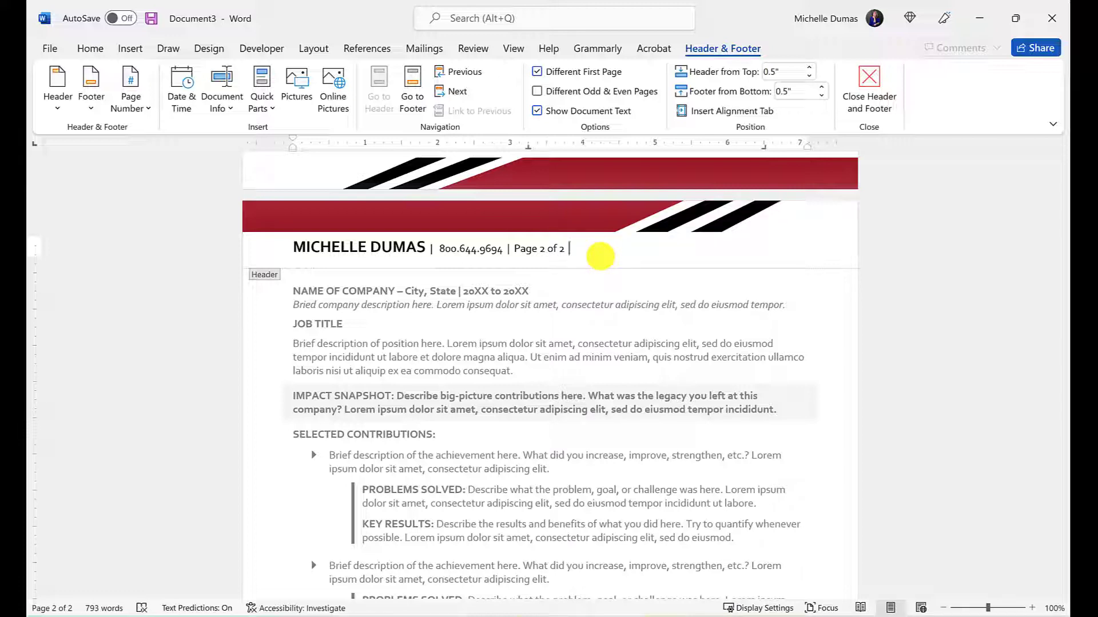
pyautogui.moveTo(567, 247); pyautogui.dragTo(542, 248)
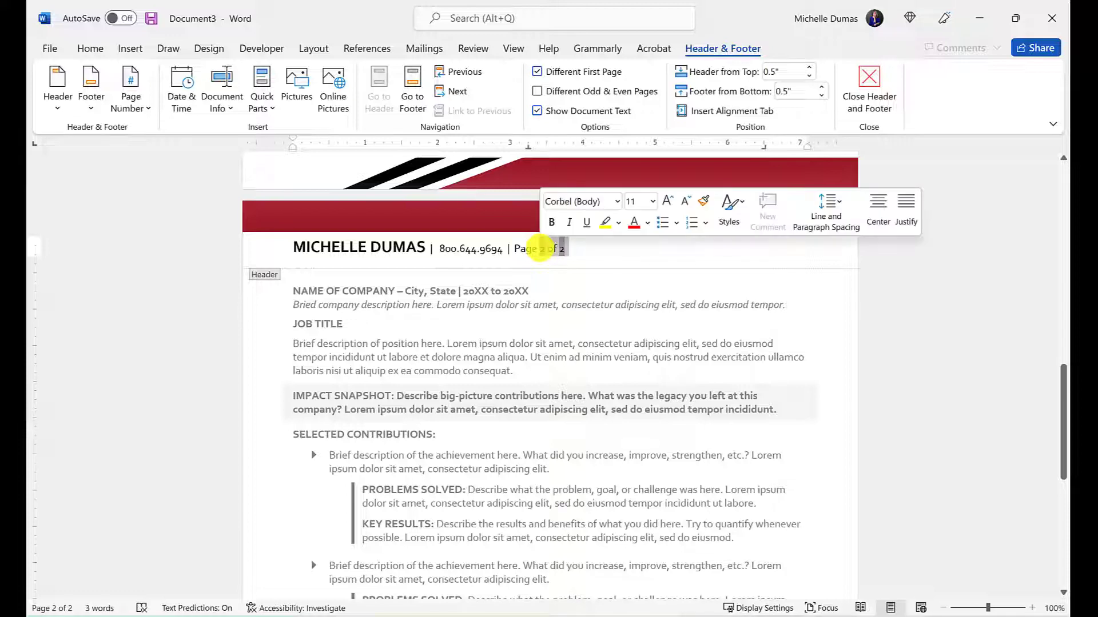
pyautogui.press('Delete')
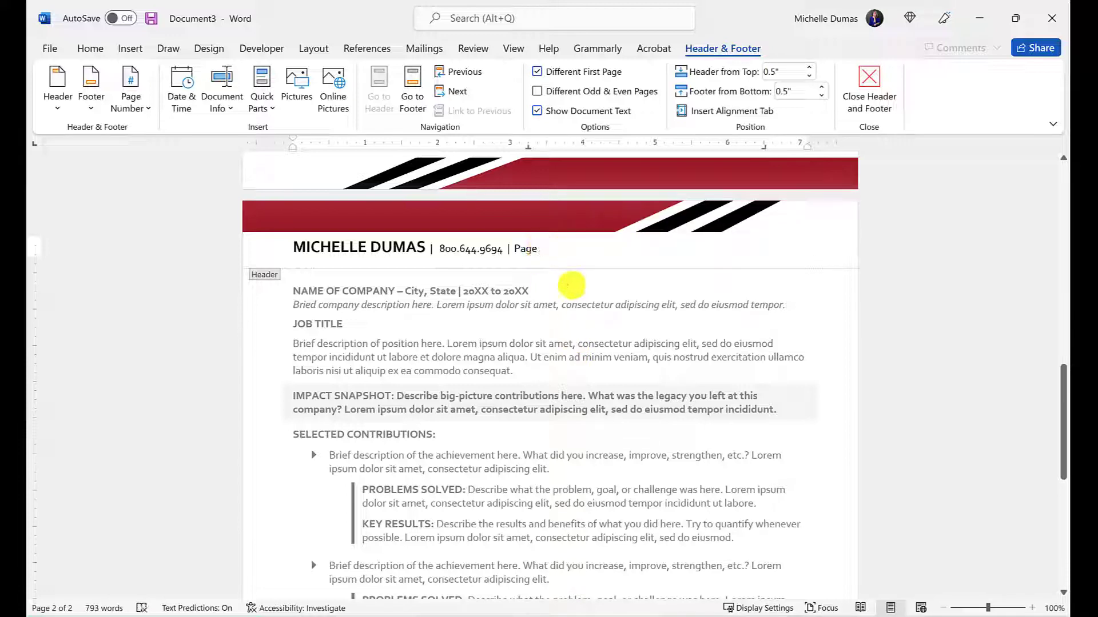
# Type 2 after Page in the header and return to the body text
pyautogui.write('2')
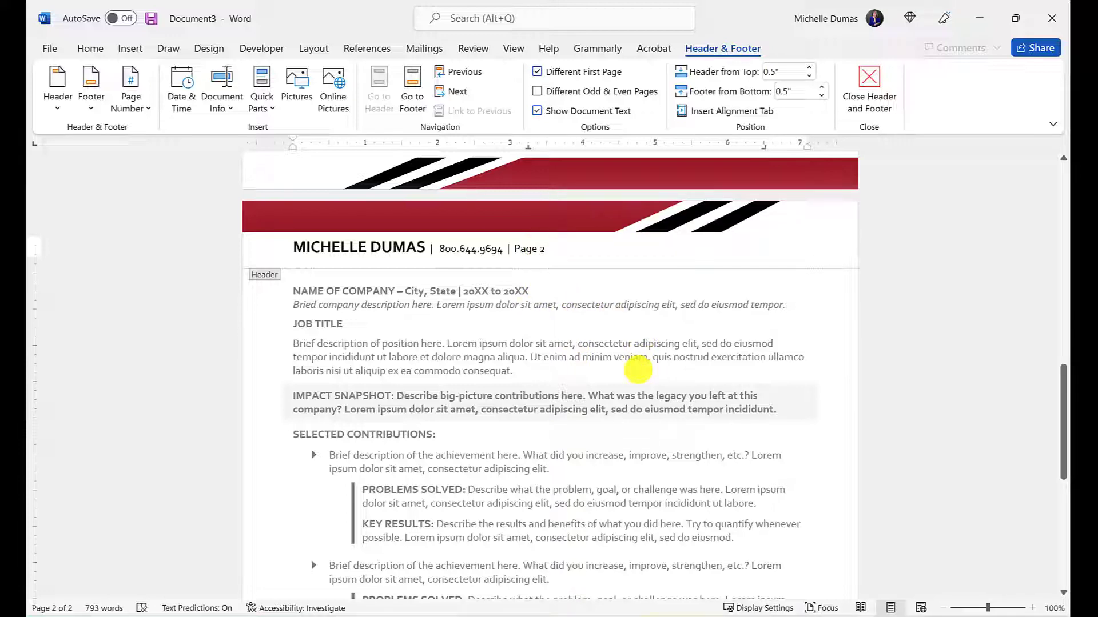
pyautogui.tripleClick(625, 358)
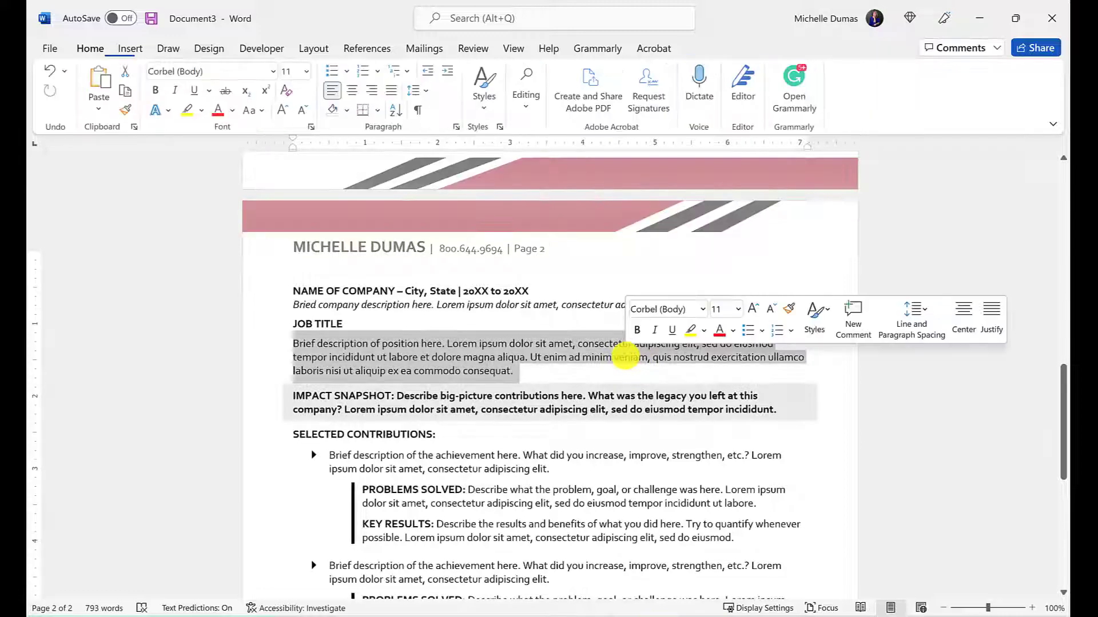
pyautogui.click(515, 322)
# Add an empty line after the last Education entry
pyautogui.scroll(-1, 598, 359)
pyautogui.scroll(-6, 598, 359)
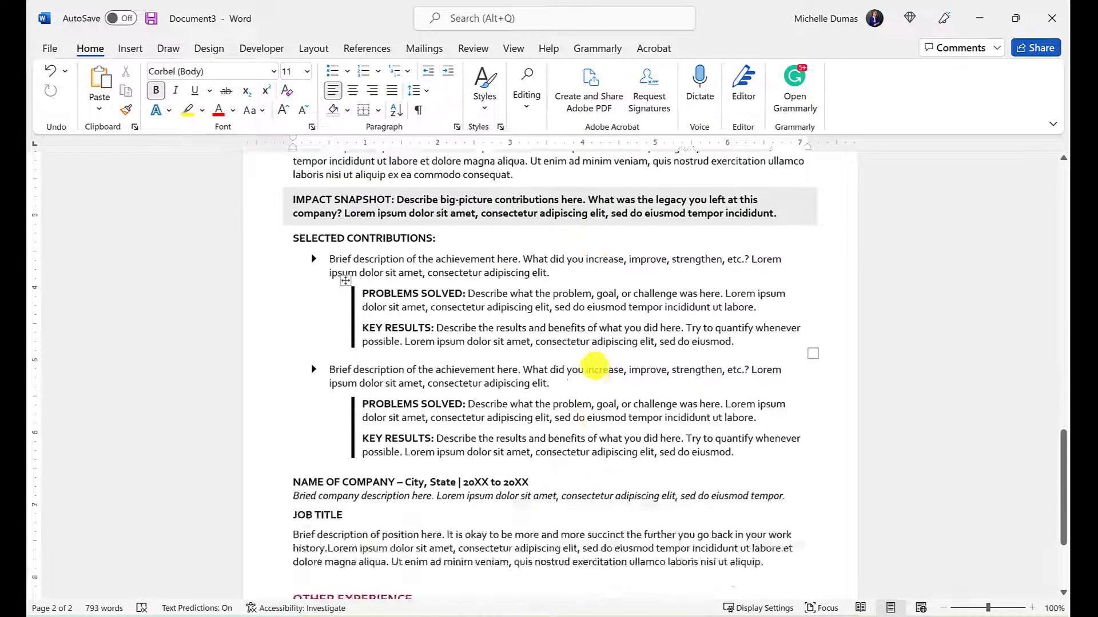
pyautogui.click(626, 509)
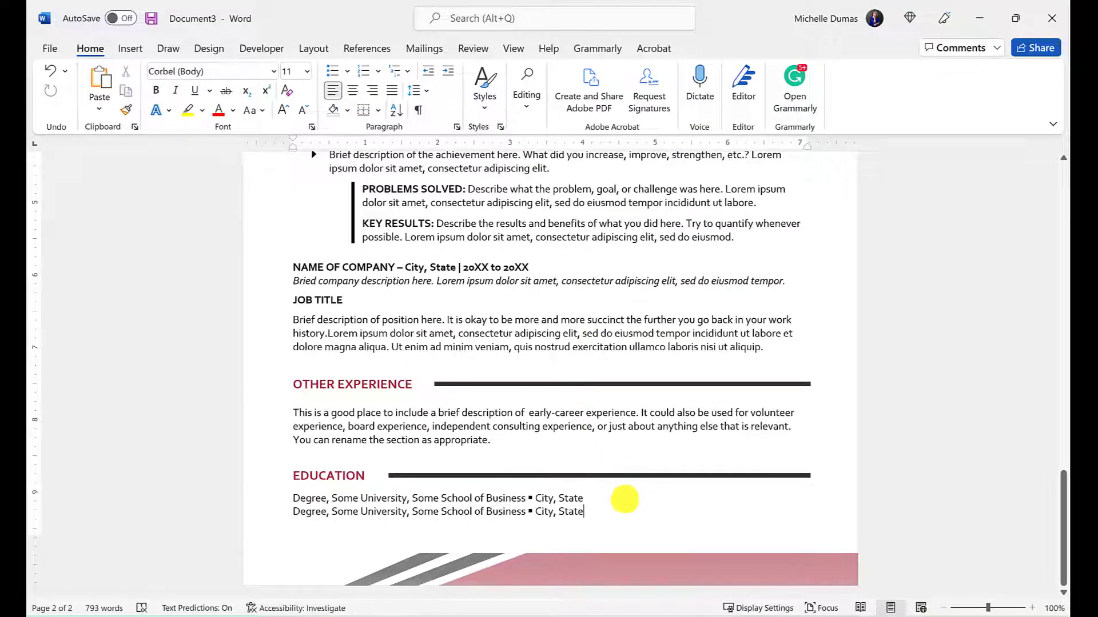
pyautogui.press('Return')
# Reopen the page-2 header for editing
pyautogui.scroll(-6, 624, 499)
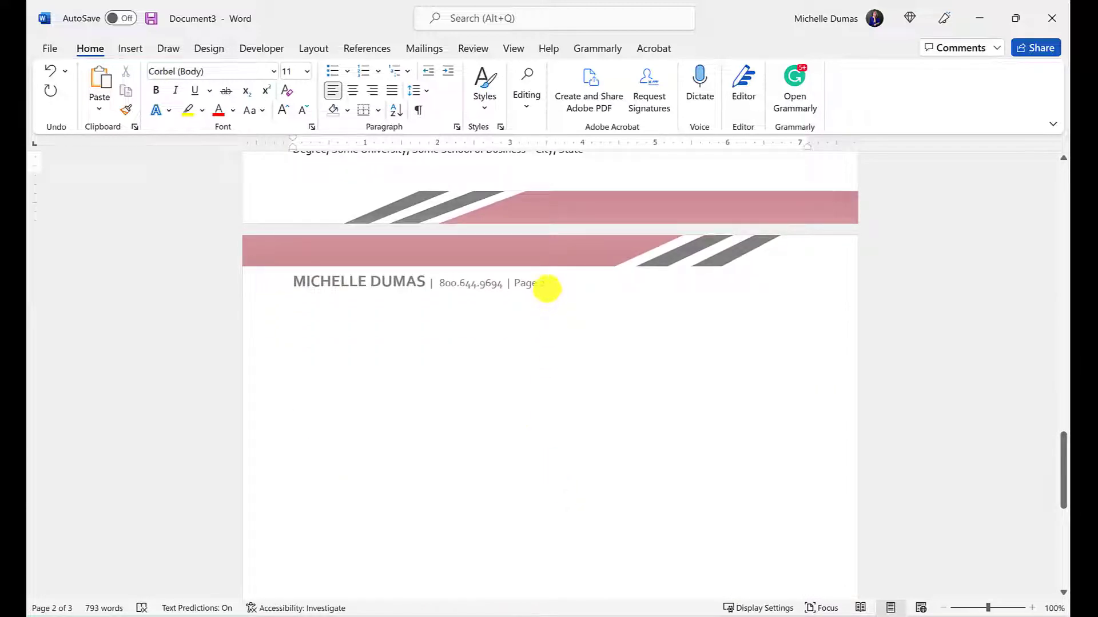
pyautogui.scroll(4, 606, 380)
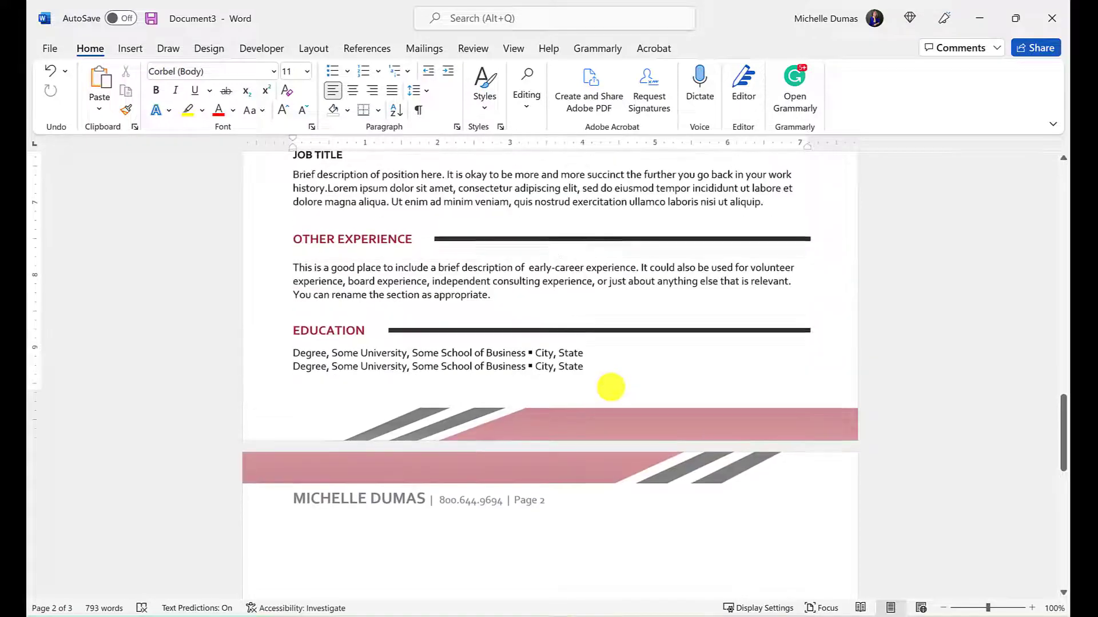
pyautogui.scroll(9, 610, 387)
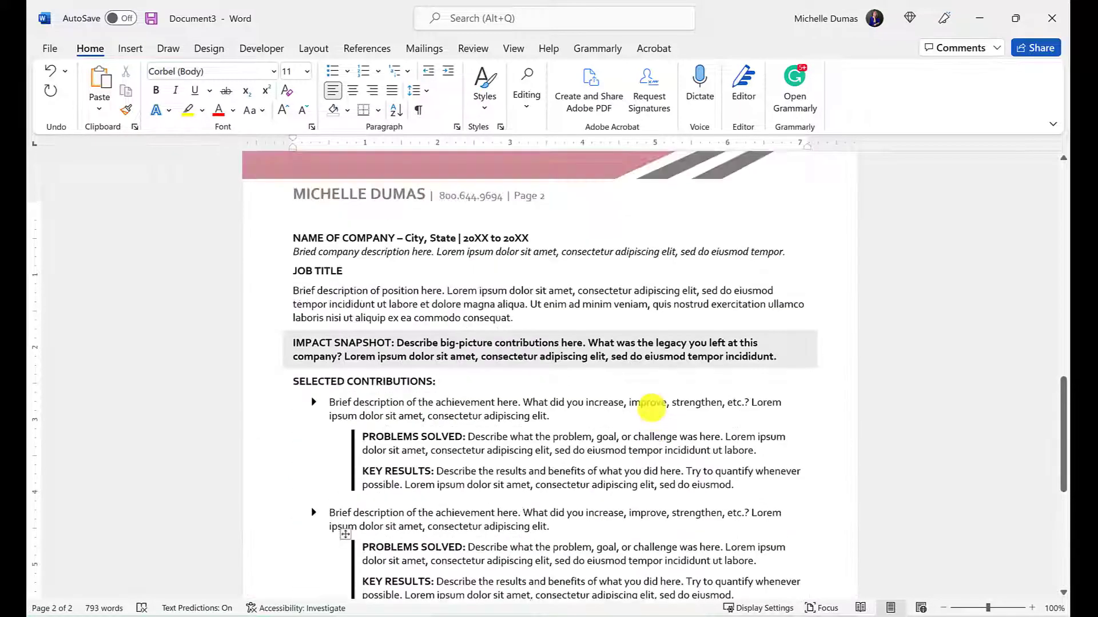
pyautogui.scroll(3, 543, 311)
pyautogui.doubleClick(541, 309)
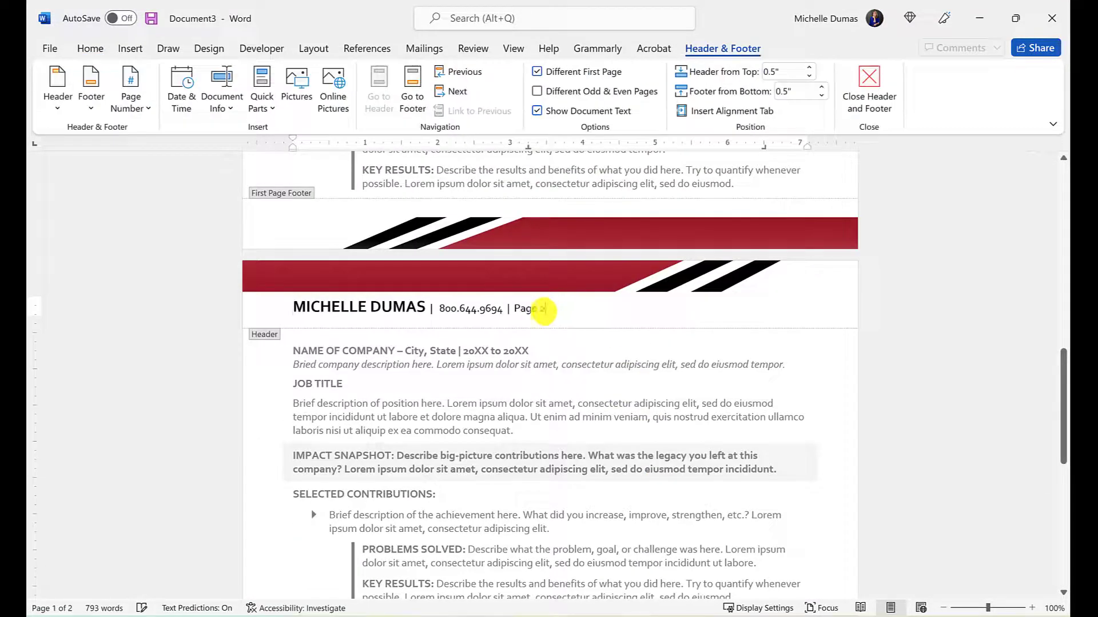
# Replace the header page number with Page Number > Current Position > Page X of Y Bold Numbers
pyautogui.moveTo(543, 309); pyautogui.dragTo(519, 311)
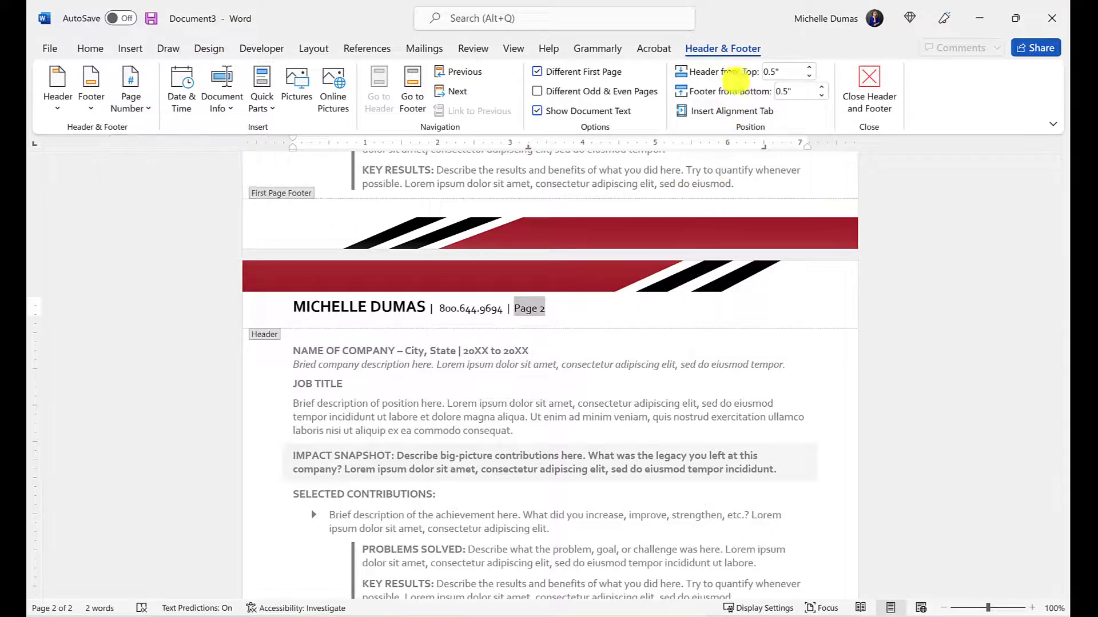
pyautogui.click(131, 91)
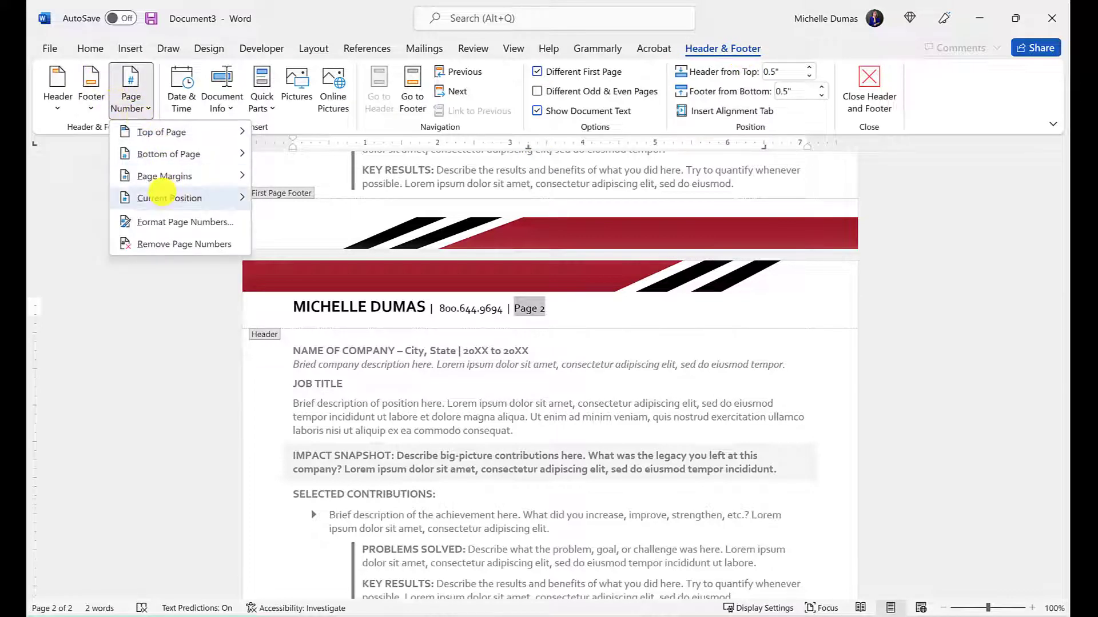
pyautogui.moveTo(164, 193)
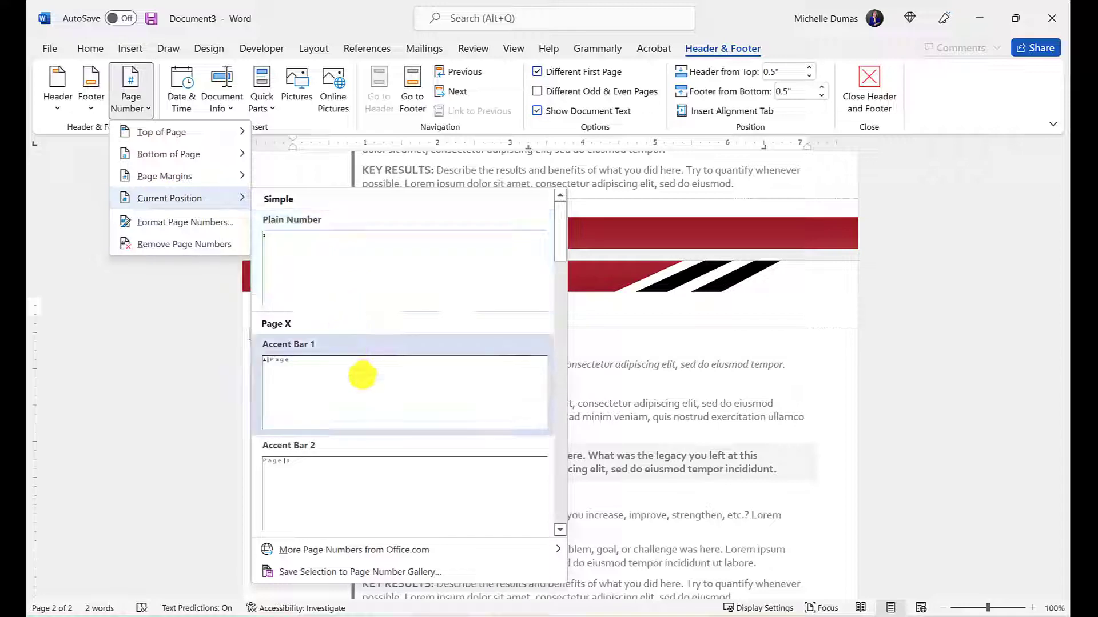
pyautogui.scroll(-3, 333, 437)
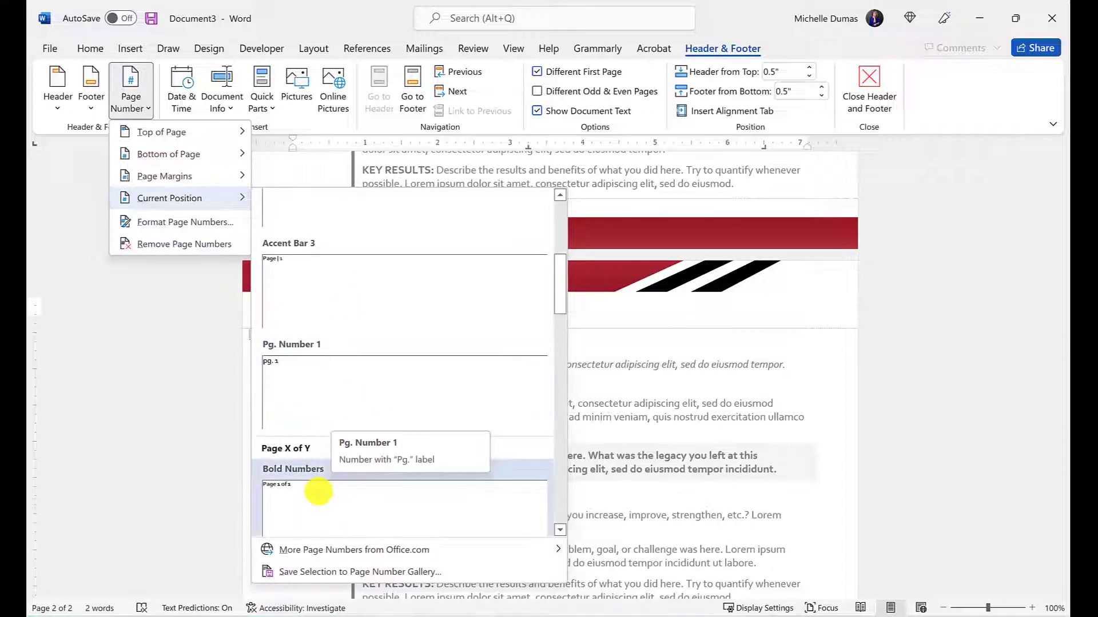
pyautogui.click(285, 490)
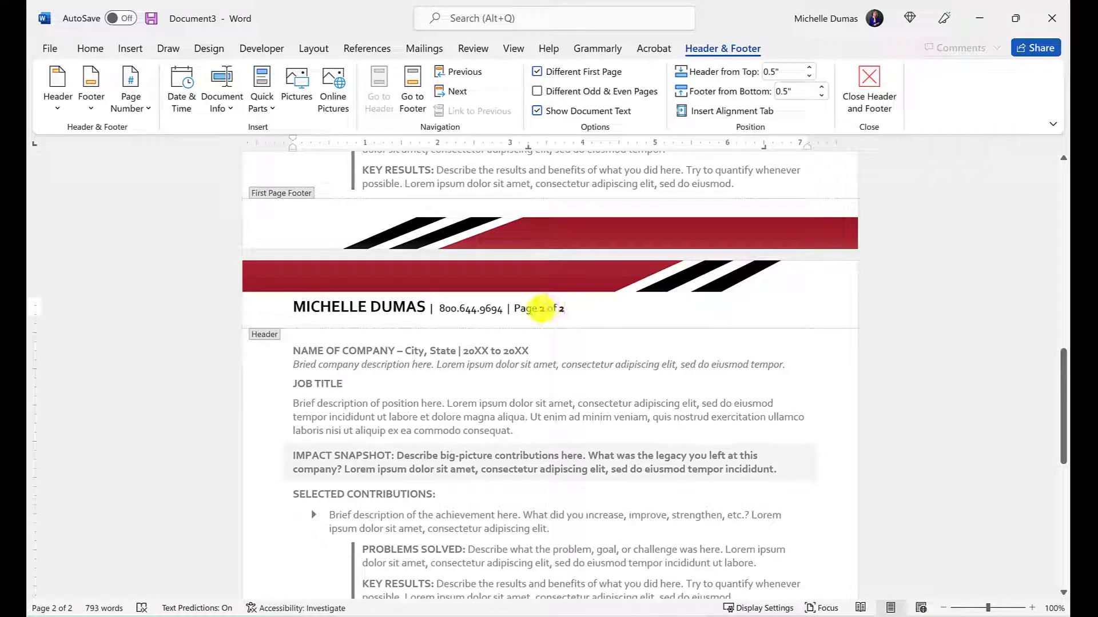
# Insert an accent-bar page number style at the header's current position
pyautogui.moveTo(566, 309); pyautogui.dragTo(539, 310)
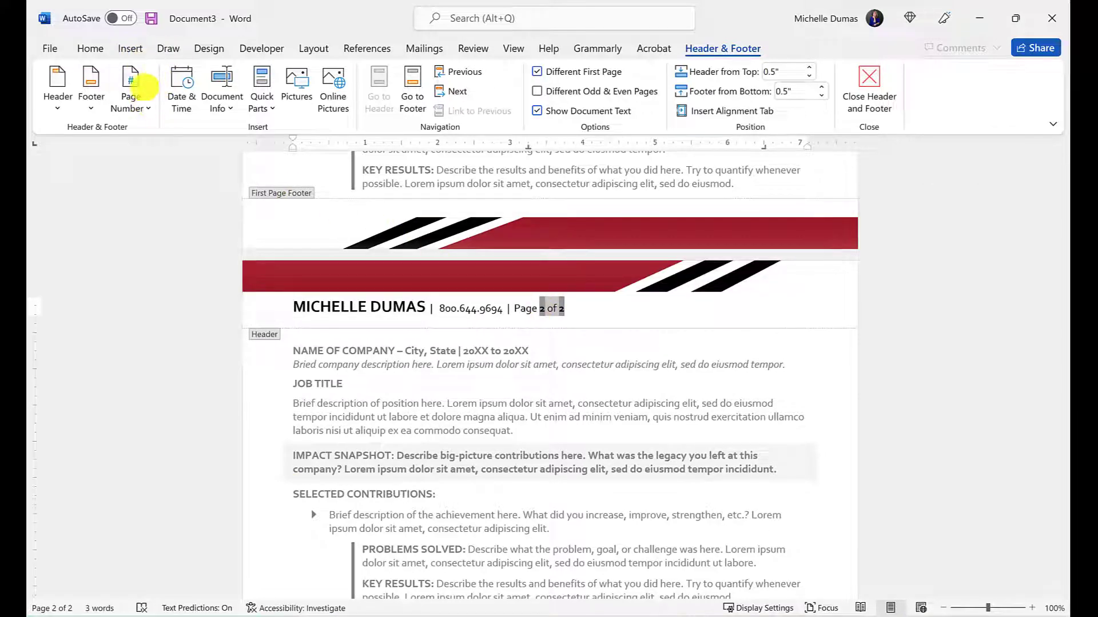
pyautogui.moveTo(606, 306); pyautogui.dragTo(527, 309)
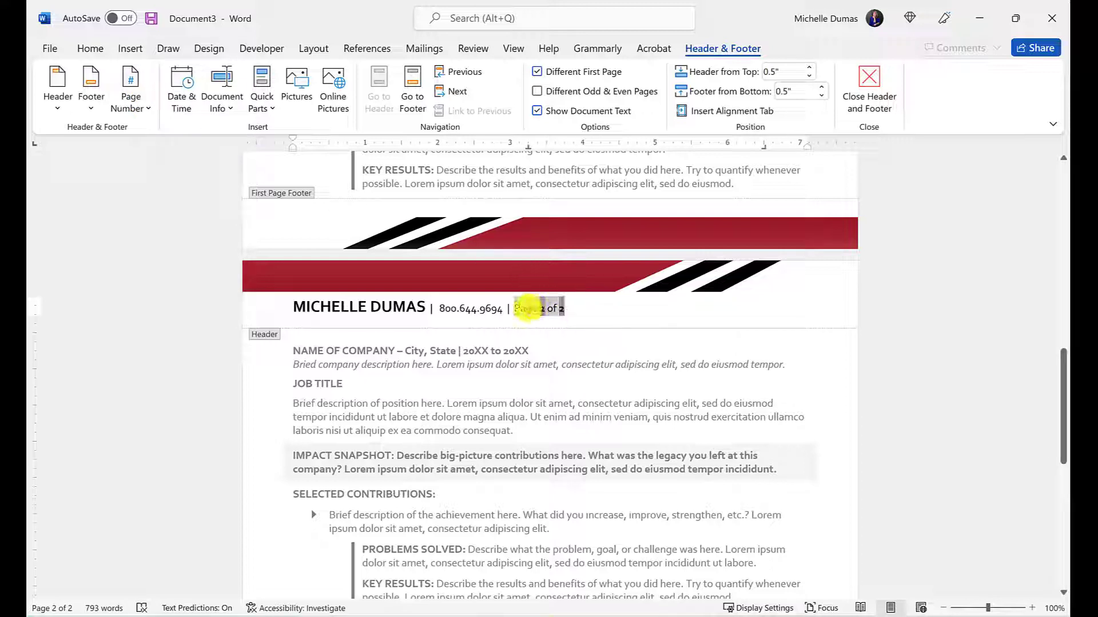
pyautogui.click(131, 98)
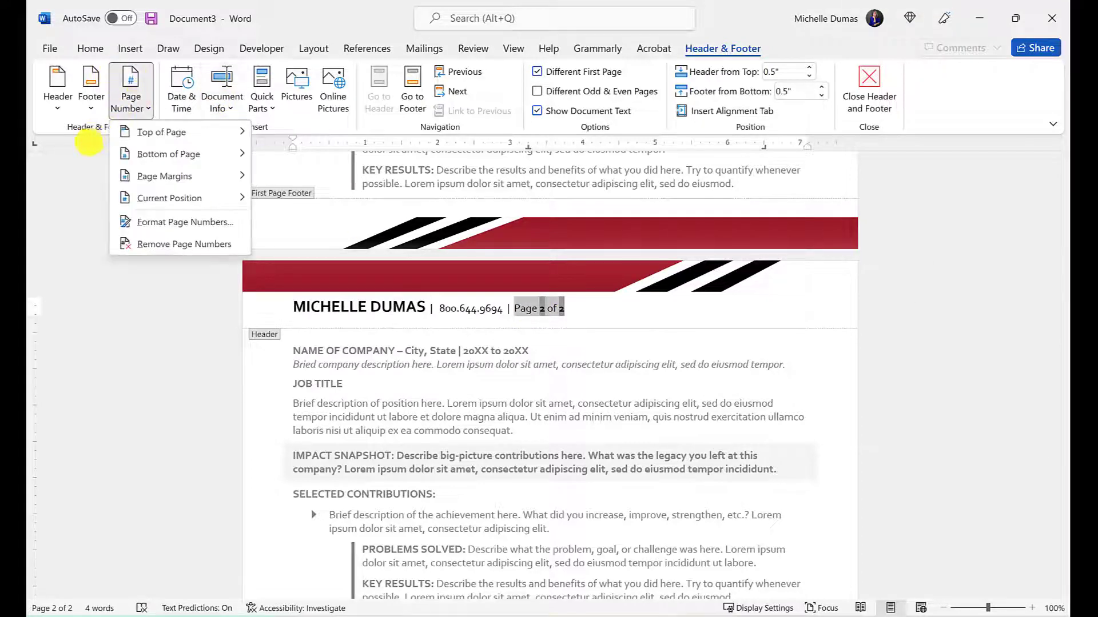
pyautogui.moveTo(175, 194)
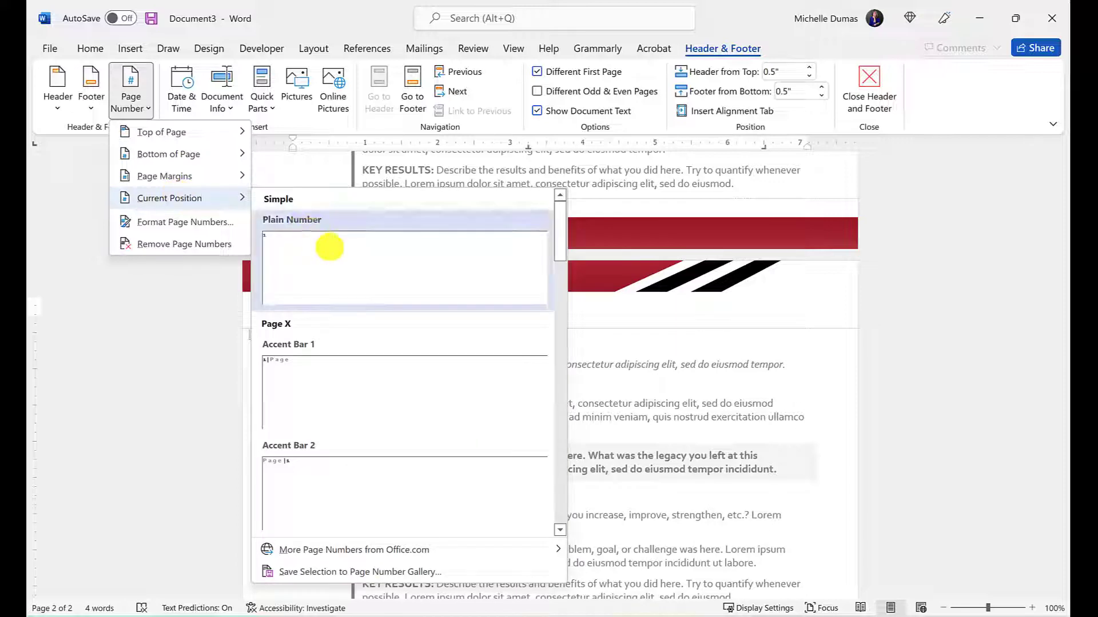
pyautogui.click(349, 388)
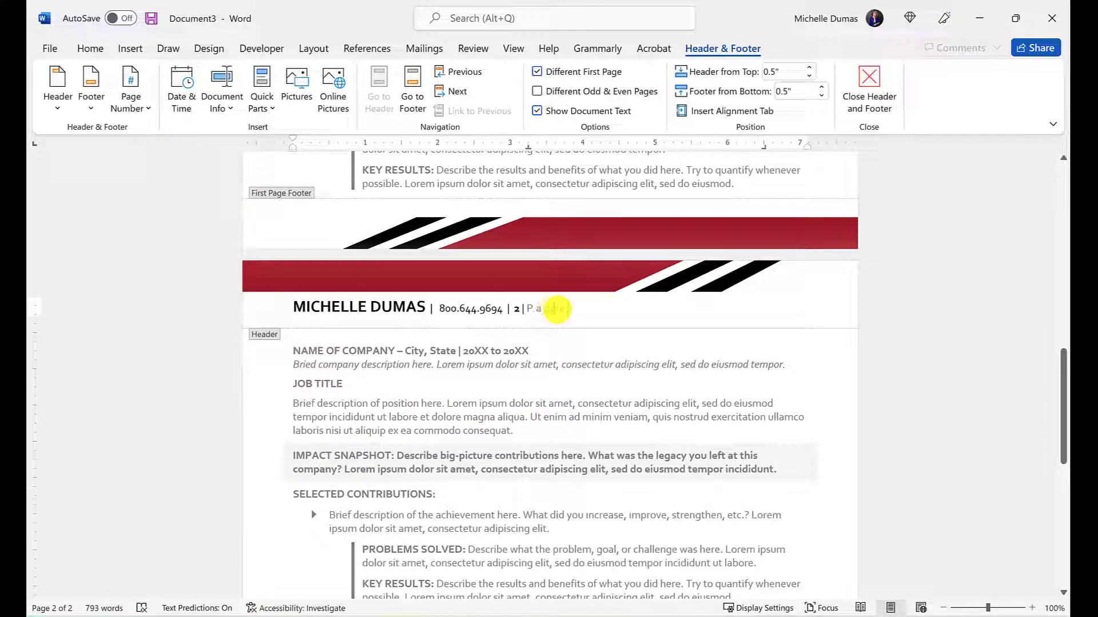
# Swap it back to bold Page X of Y numbering and close the header
pyautogui.moveTo(565, 308); pyautogui.dragTo(513, 309)
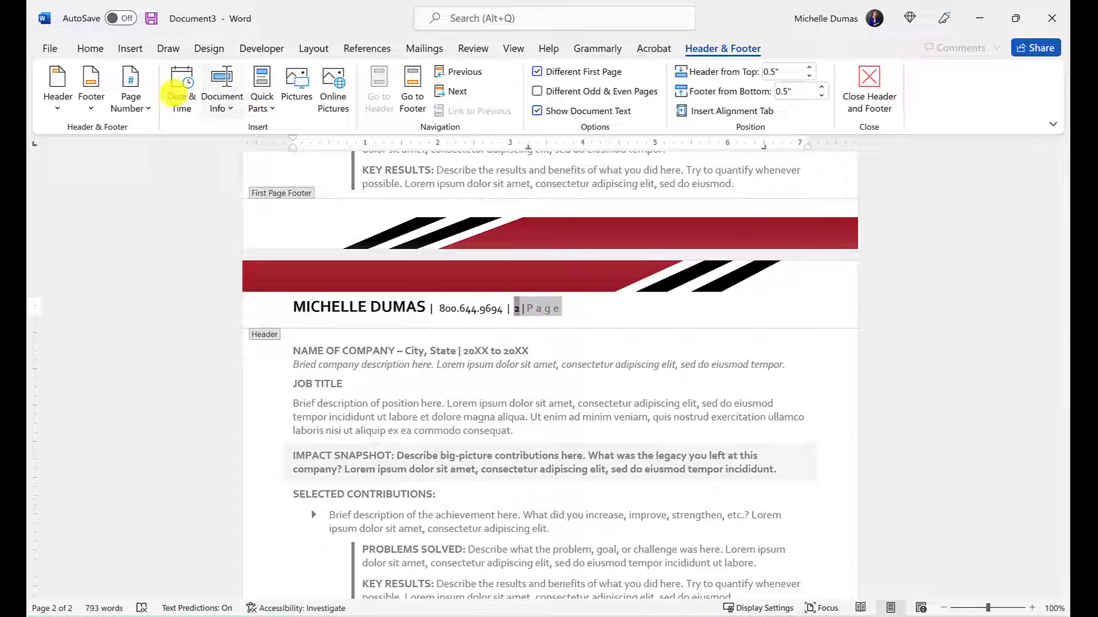
pyautogui.click(131, 100)
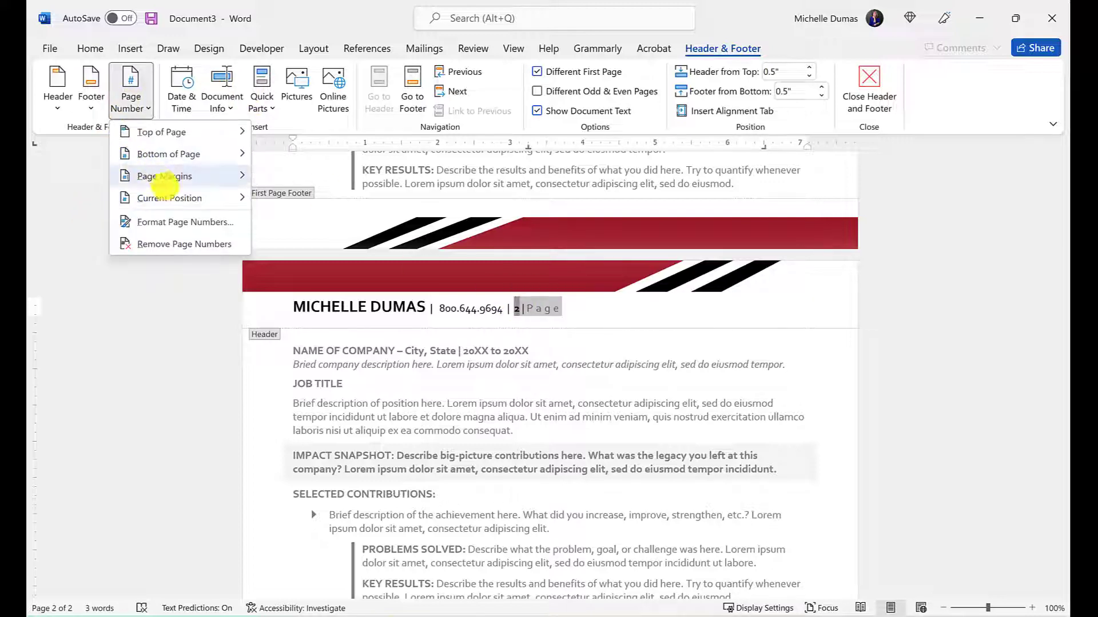
pyautogui.moveTo(167, 199)
pyautogui.scroll(-3, 381, 390)
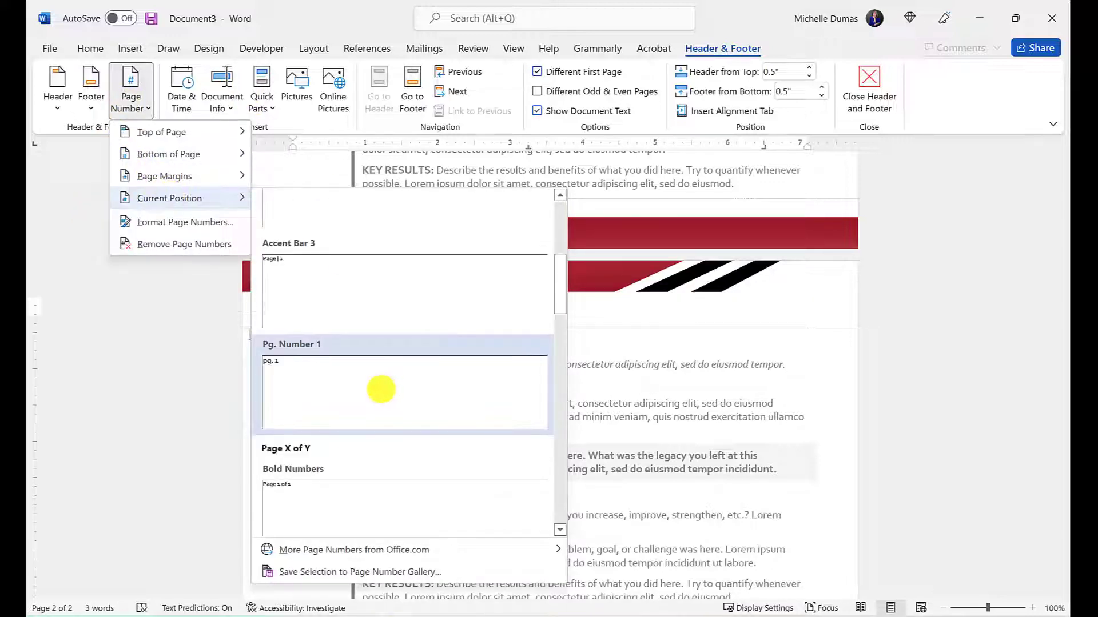
pyautogui.click(336, 503)
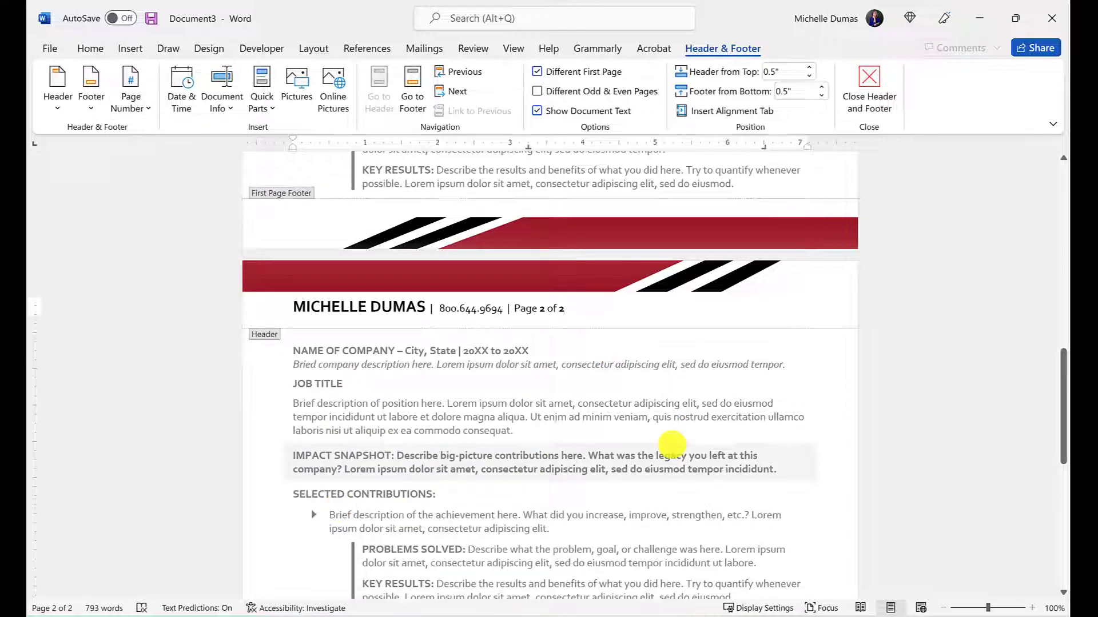
pyautogui.doubleClick(653, 418)
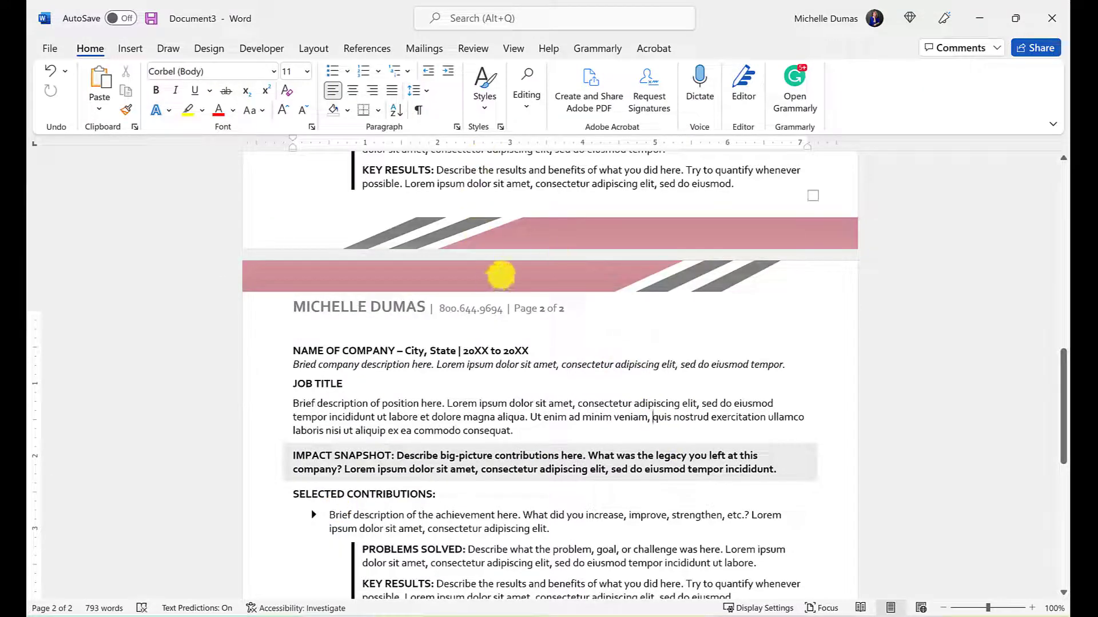
# Reopen the header, go to page 1's First Page Header, and toggle Show Document Text off and on
pyautogui.doubleClick(501, 276)
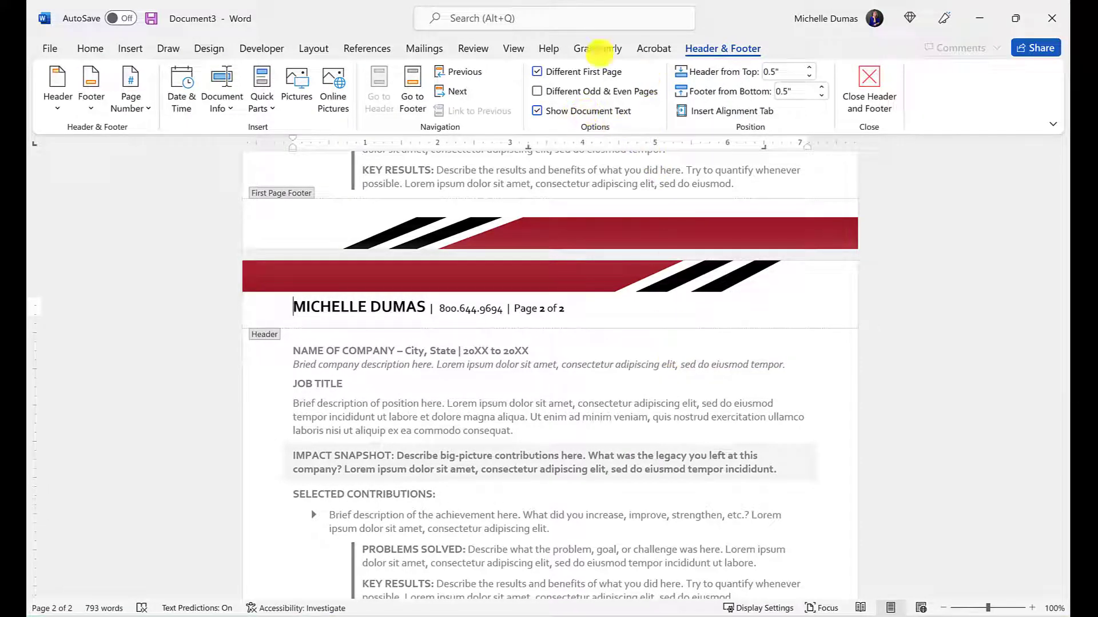
pyautogui.scroll(3, 943, 400)
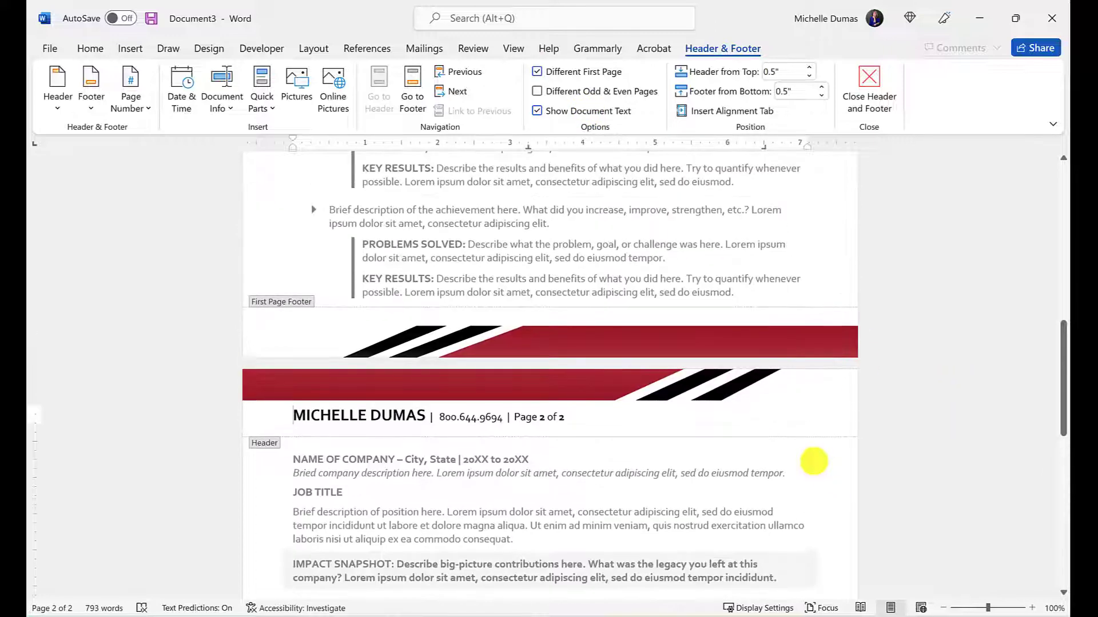
pyautogui.scroll(5, 814, 460)
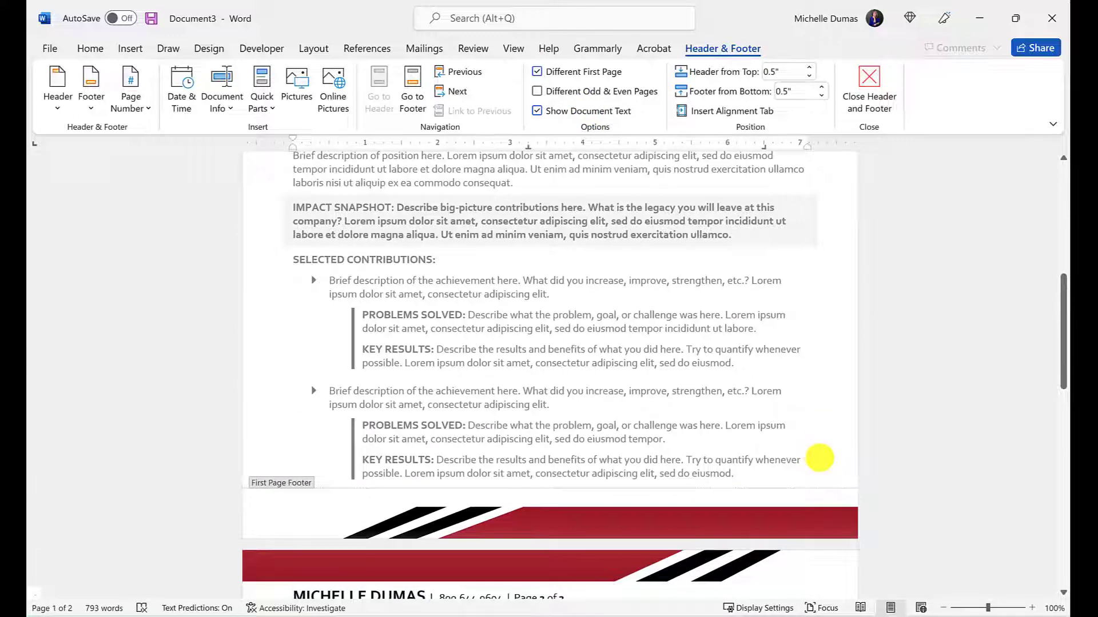
pyautogui.scroll(11, 820, 458)
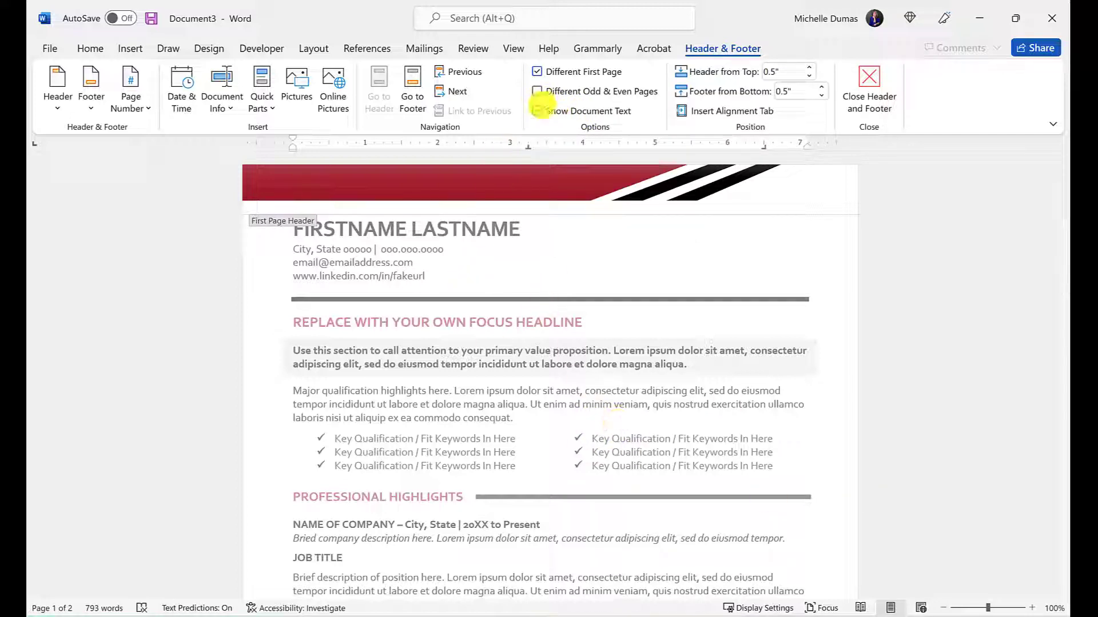
pyautogui.click(537, 110)
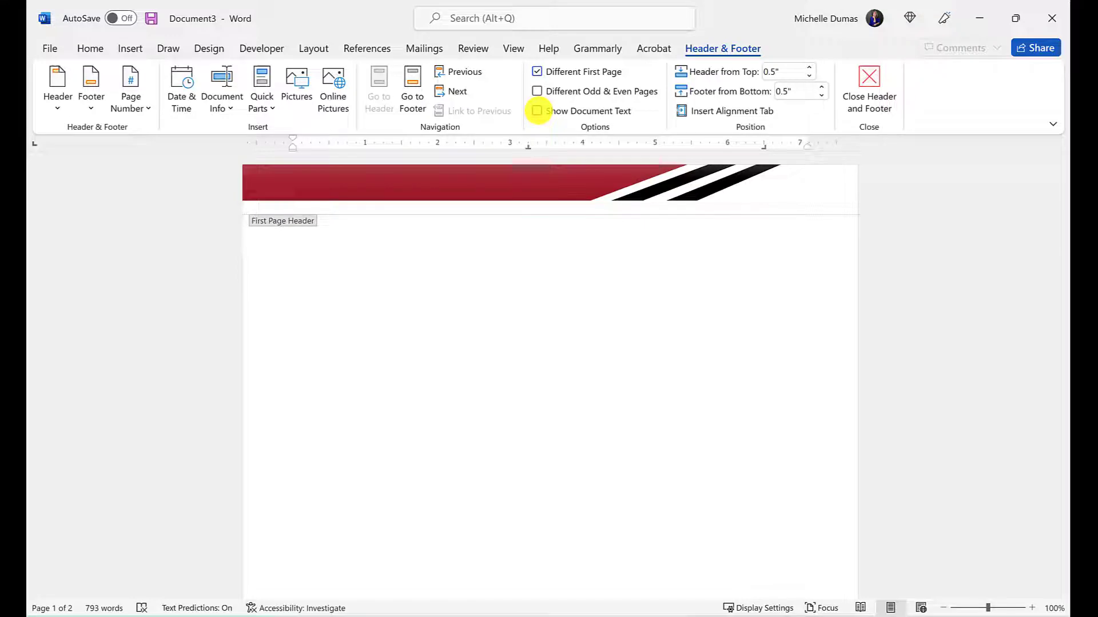
pyautogui.click(537, 110)
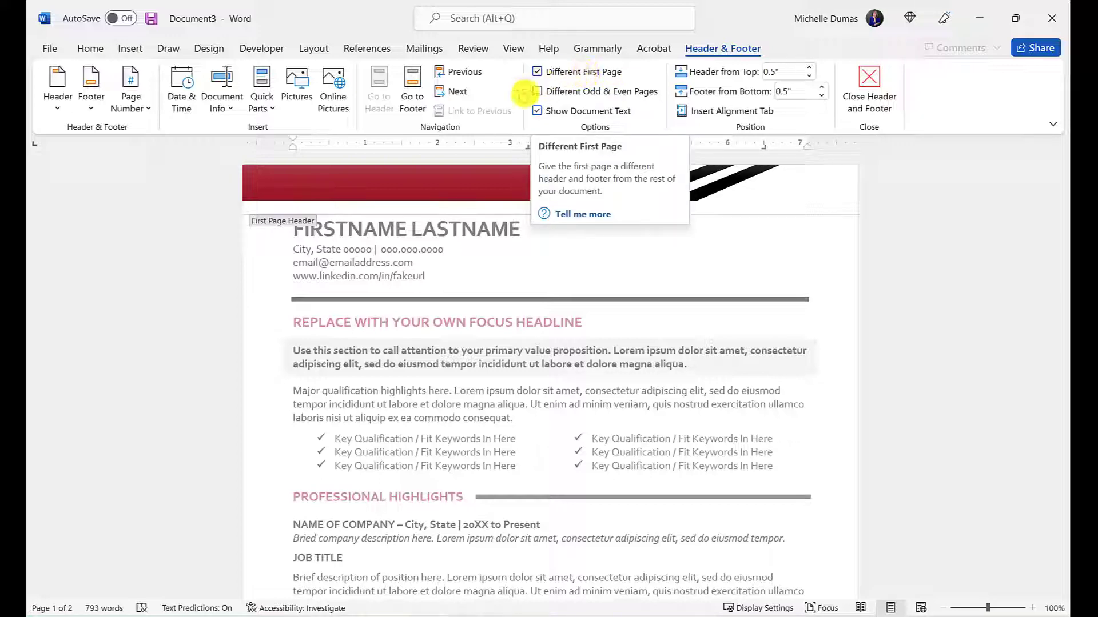
pyautogui.click(555, 72)
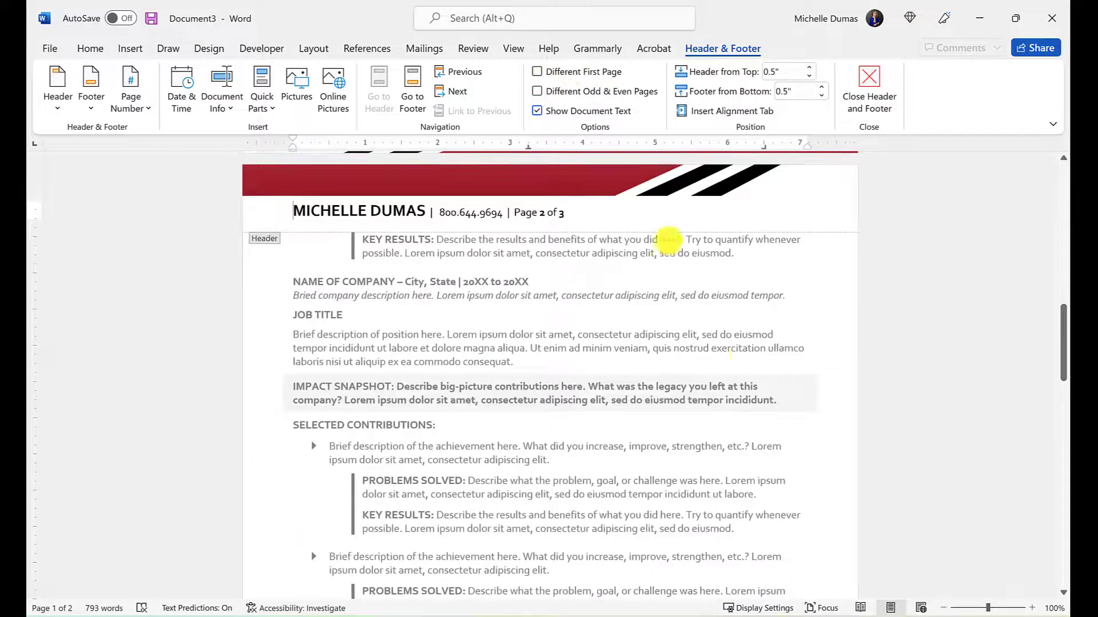
pyautogui.scroll(10, 742, 353)
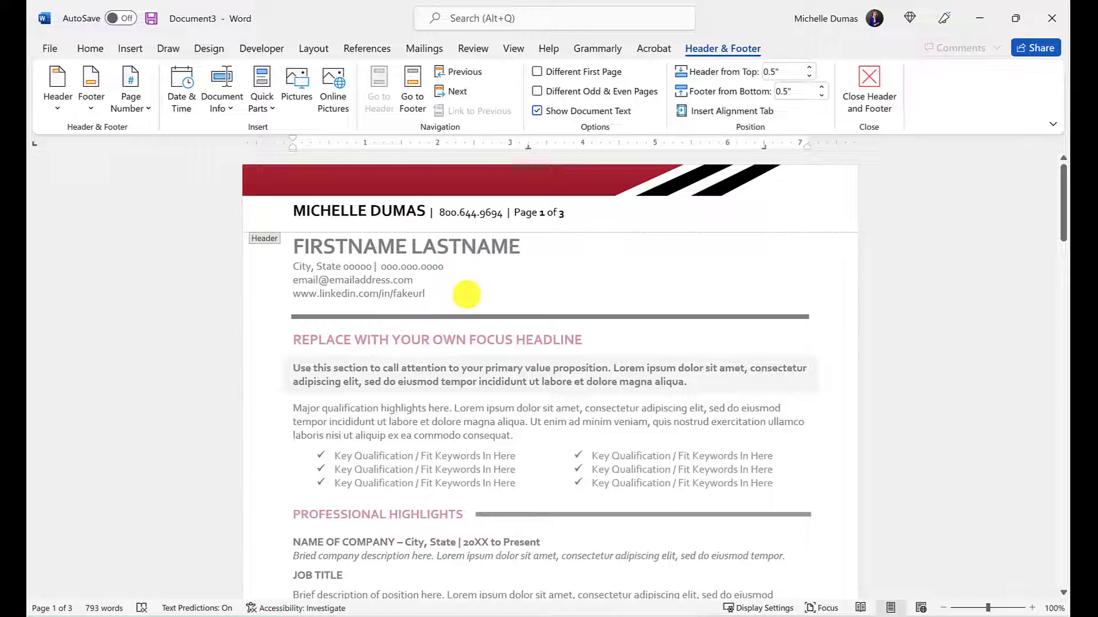
pyautogui.scroll(-10, 657, 363)
pyautogui.scroll(-5, 649, 377)
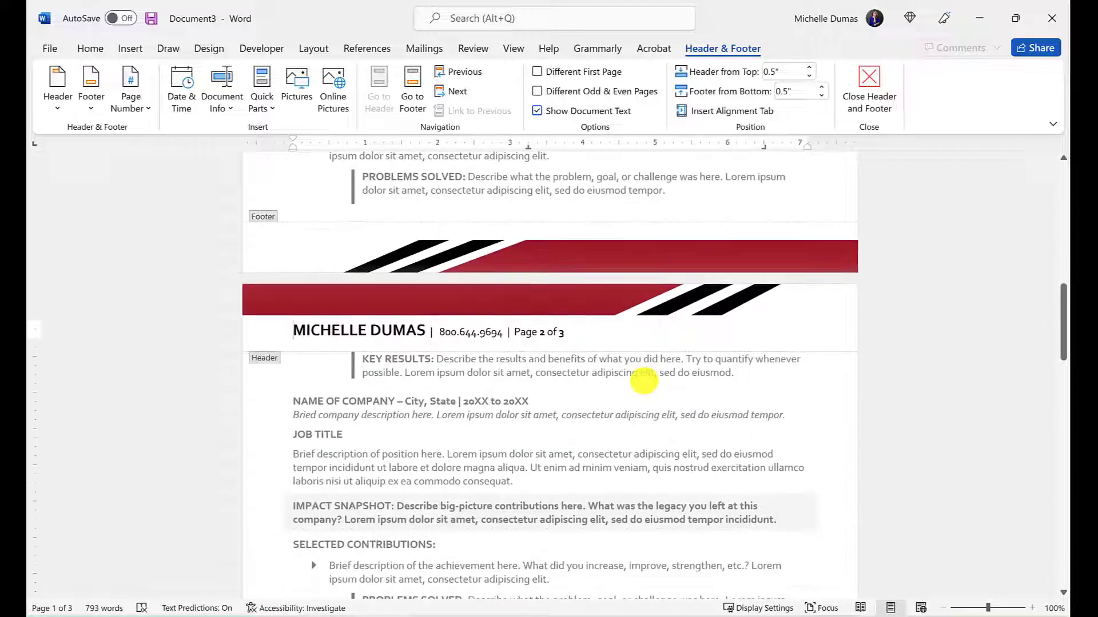
pyautogui.scroll(10, 643, 343)
pyautogui.click(537, 71)
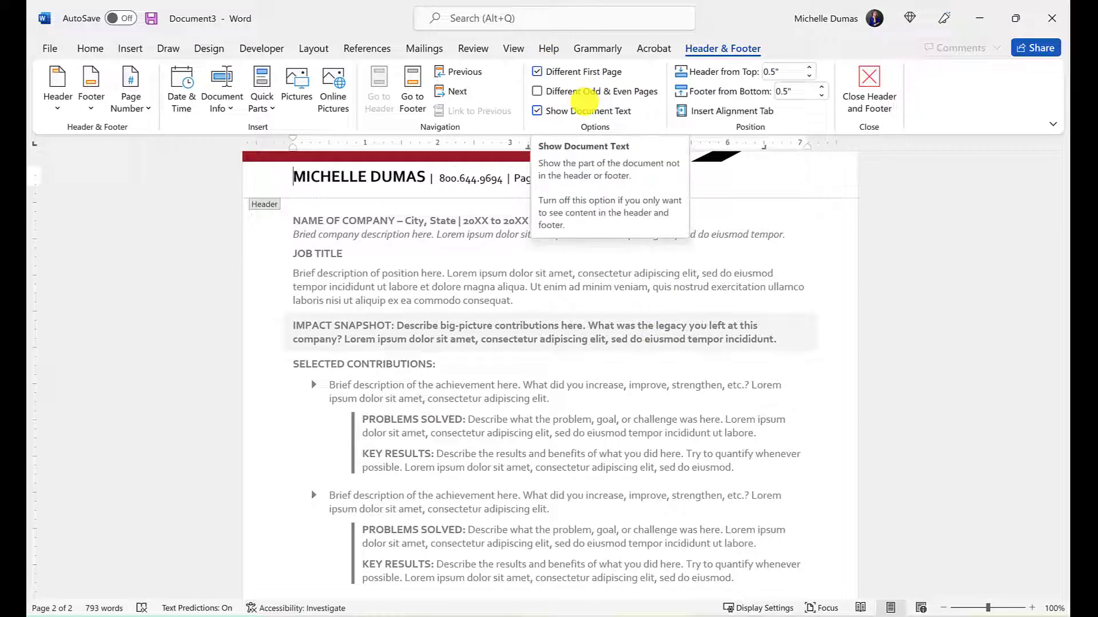
# Review page 2 and close Header & Footer editing to return to the body text
pyautogui.scroll(1, 605, 311)
pyautogui.scroll(1, 605, 312)
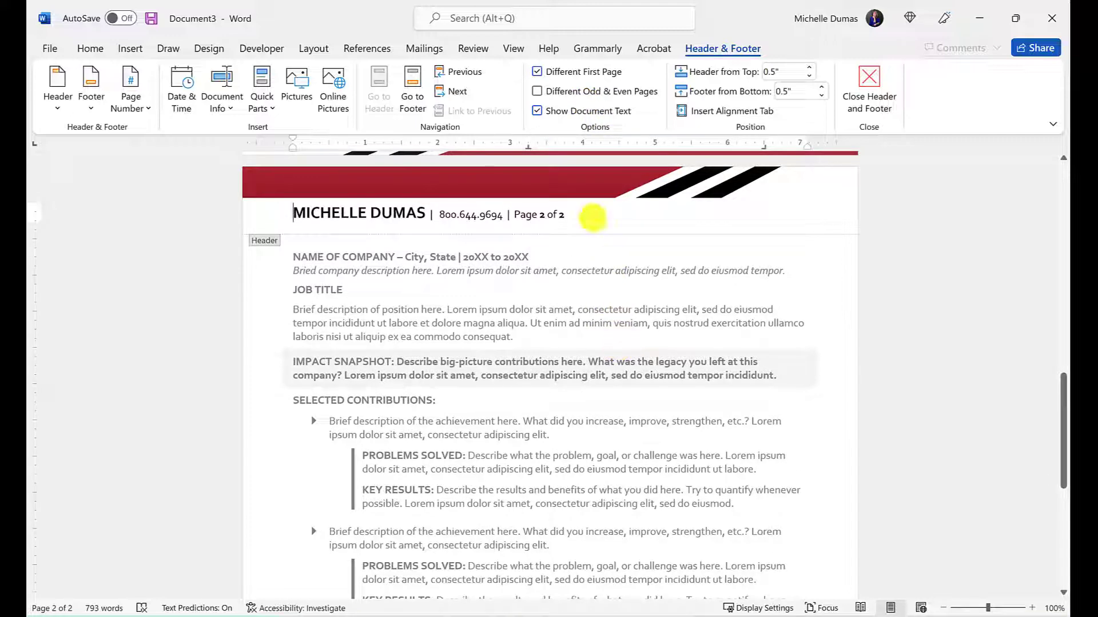
pyautogui.scroll(-12, 580, 314)
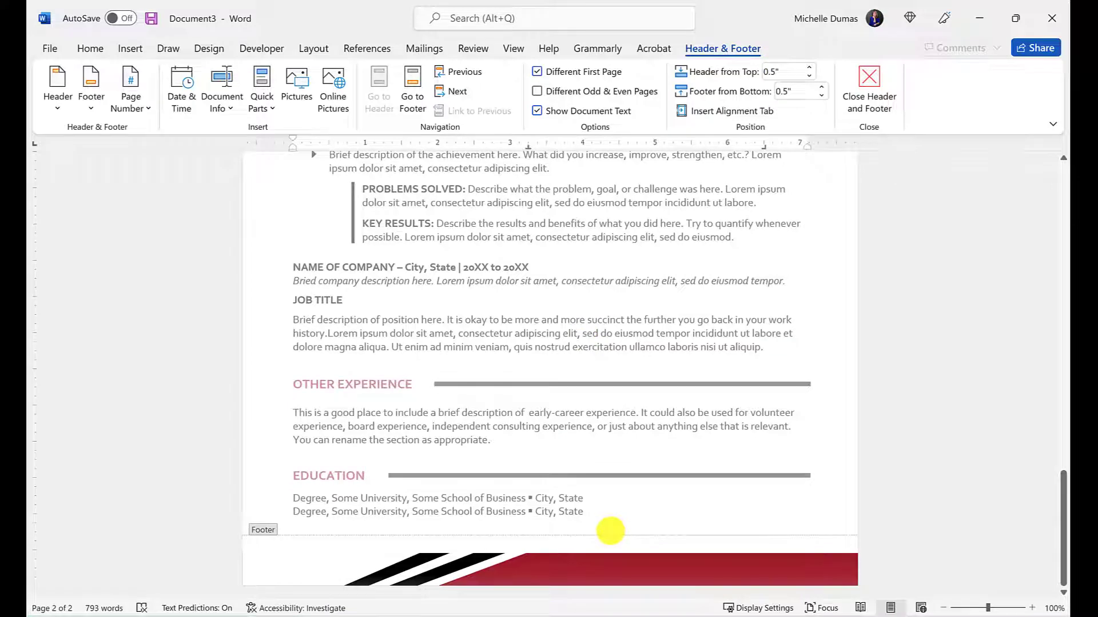
pyautogui.scroll(3, 603, 490)
pyautogui.scroll(8, 603, 492)
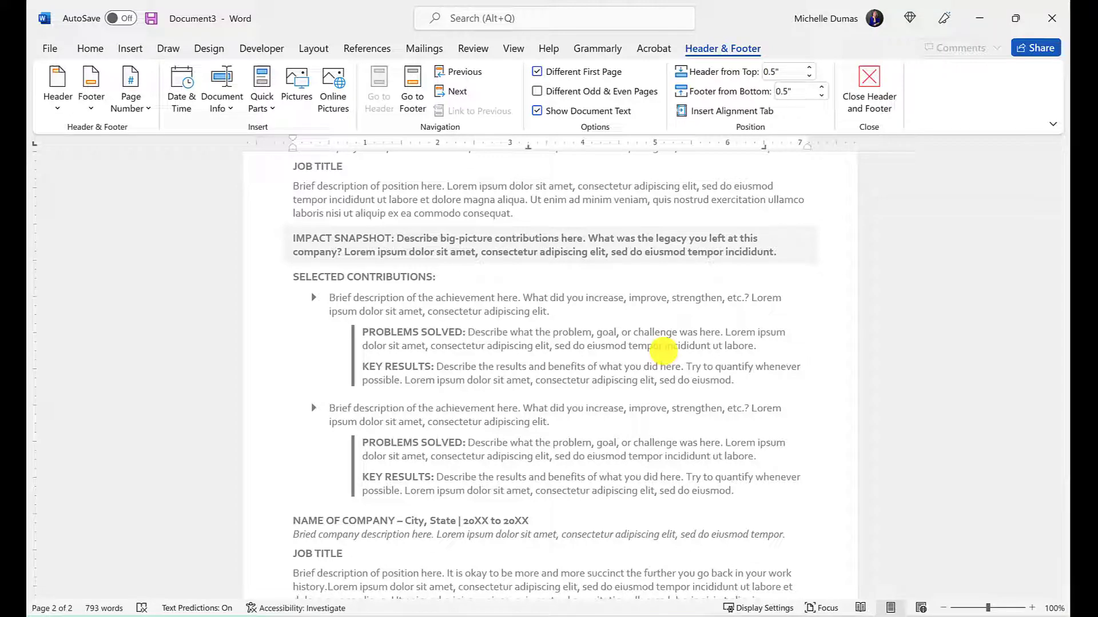
pyautogui.doubleClick(565, 391)
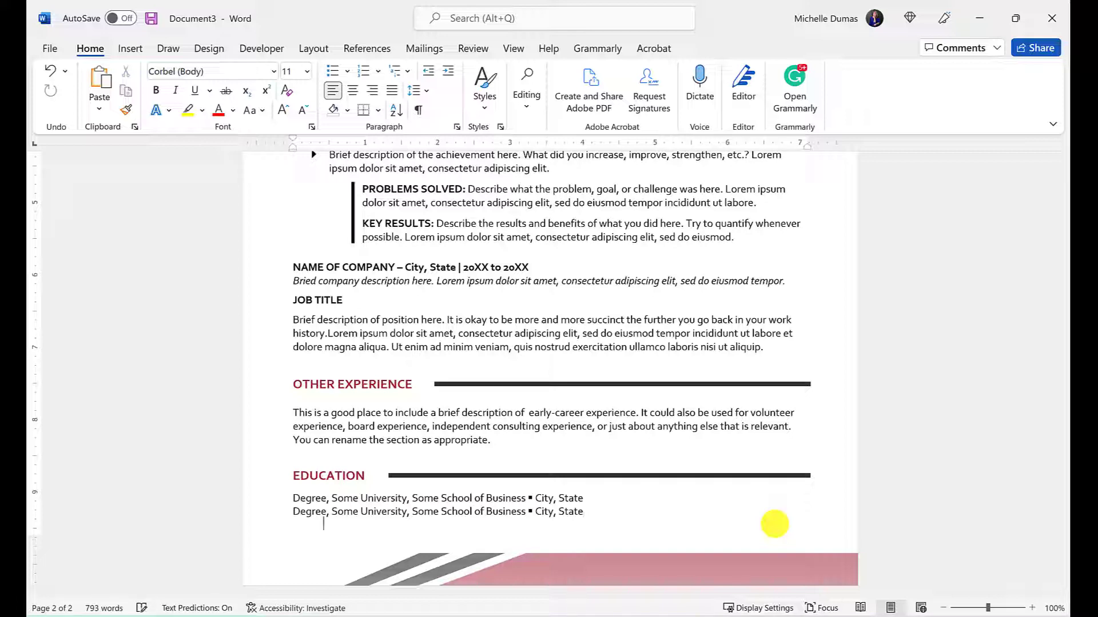
pyautogui.press('Return')
pyautogui.scroll(-3, 740, 449)
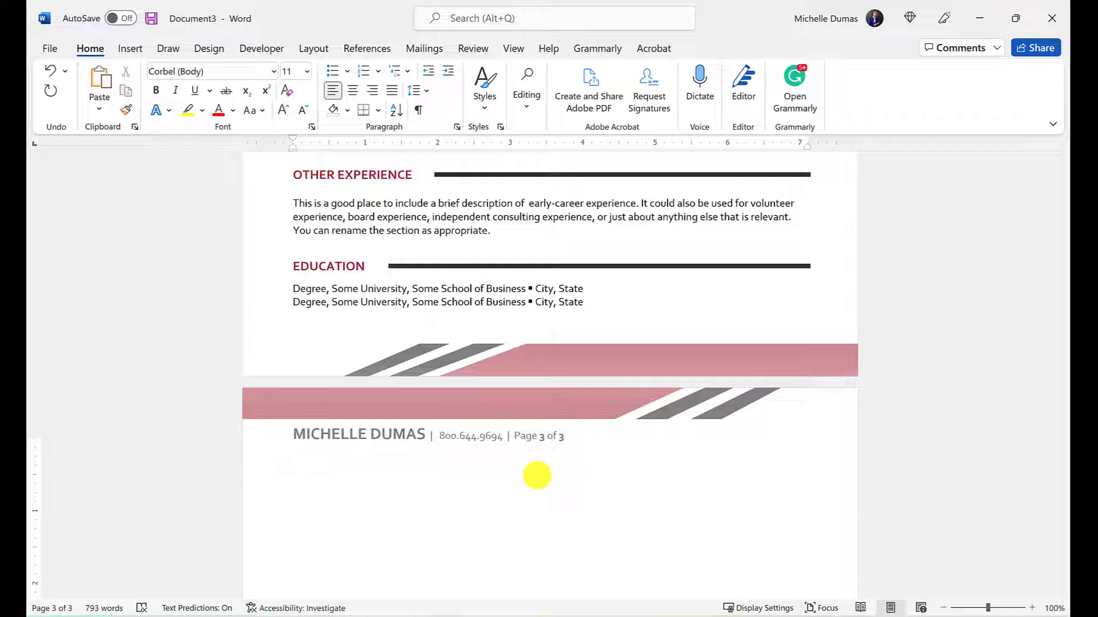
pyautogui.press('BackSpace')
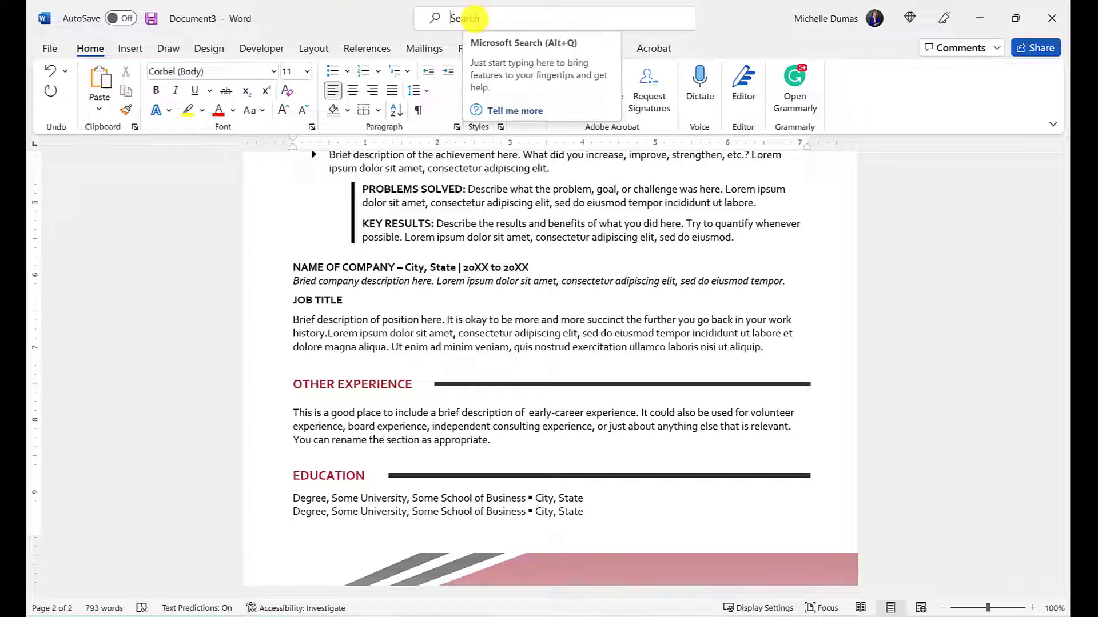
# Search Word's commands for 'INSERT' to reach Insert Page Section Breaks
pyautogui.click(464, 18)
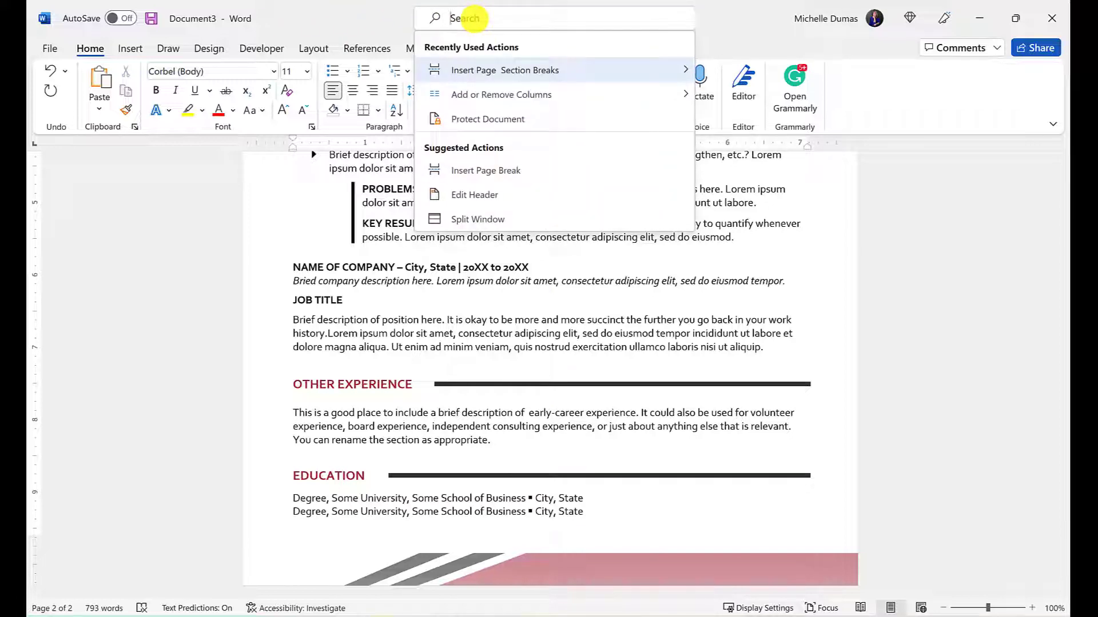
pyautogui.write('INSERT')
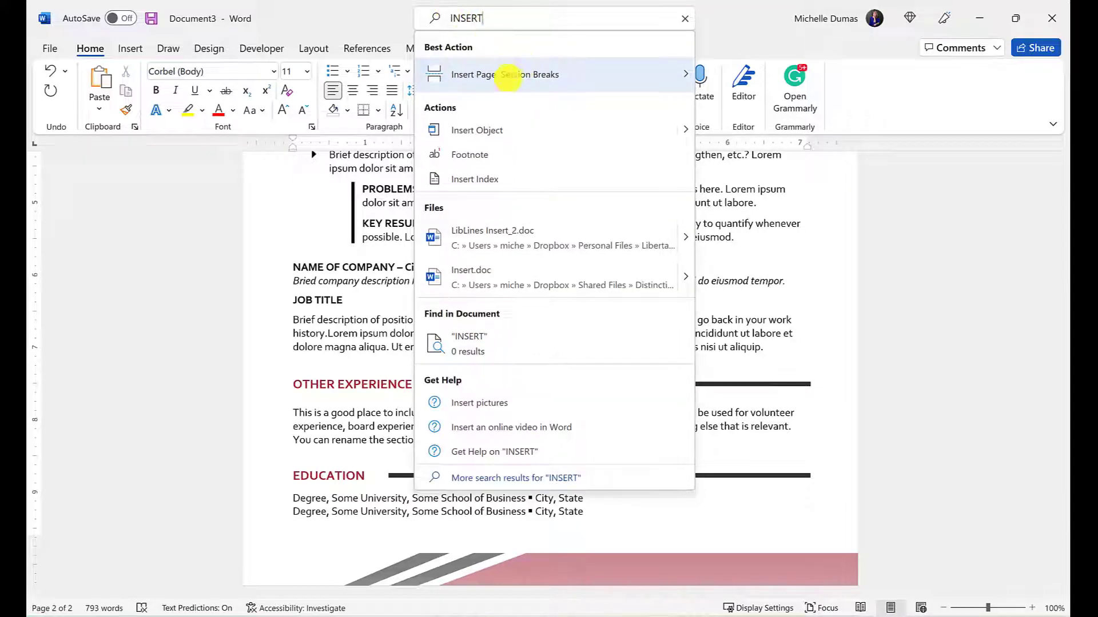
pyautogui.moveTo(506, 81)
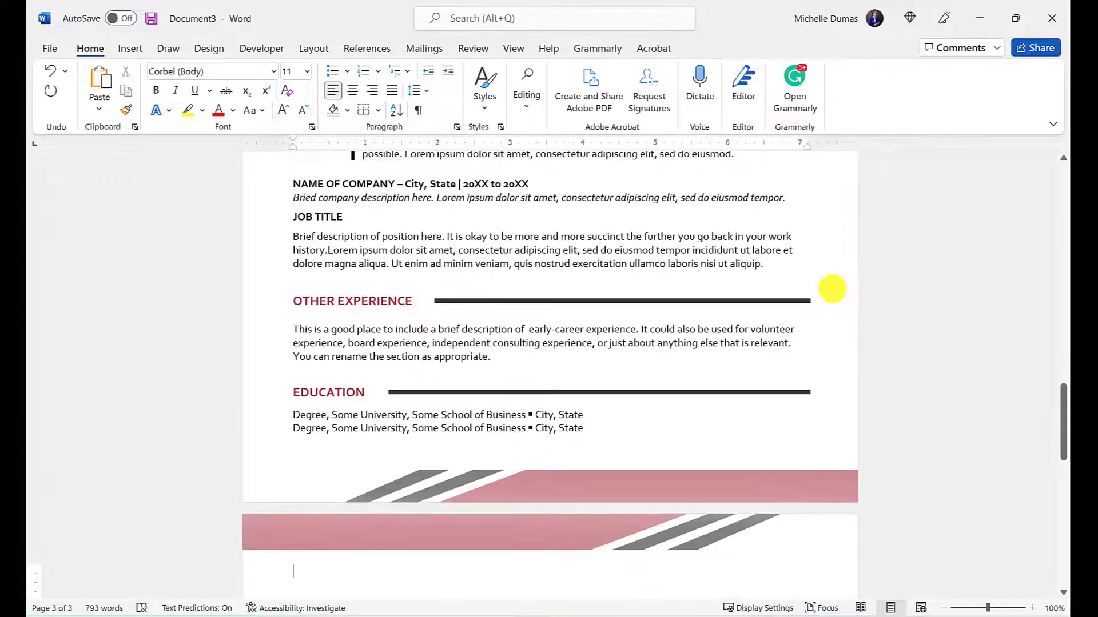
pyautogui.scroll(-2, 831, 290)
pyautogui.scroll(10, 566, 466)
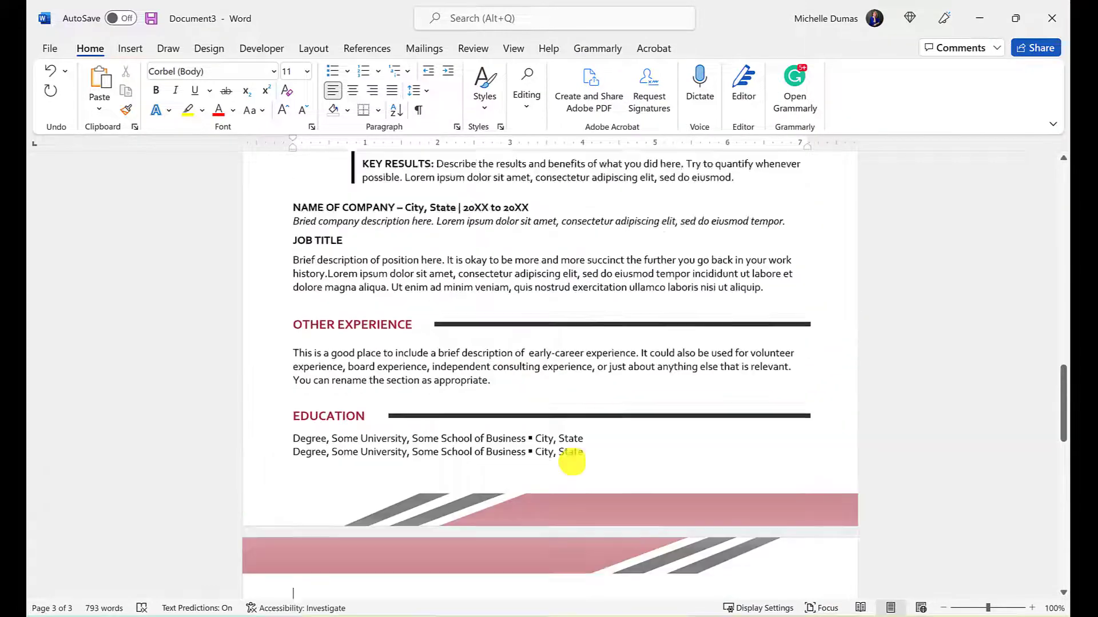
pyautogui.scroll(5, 593, 451)
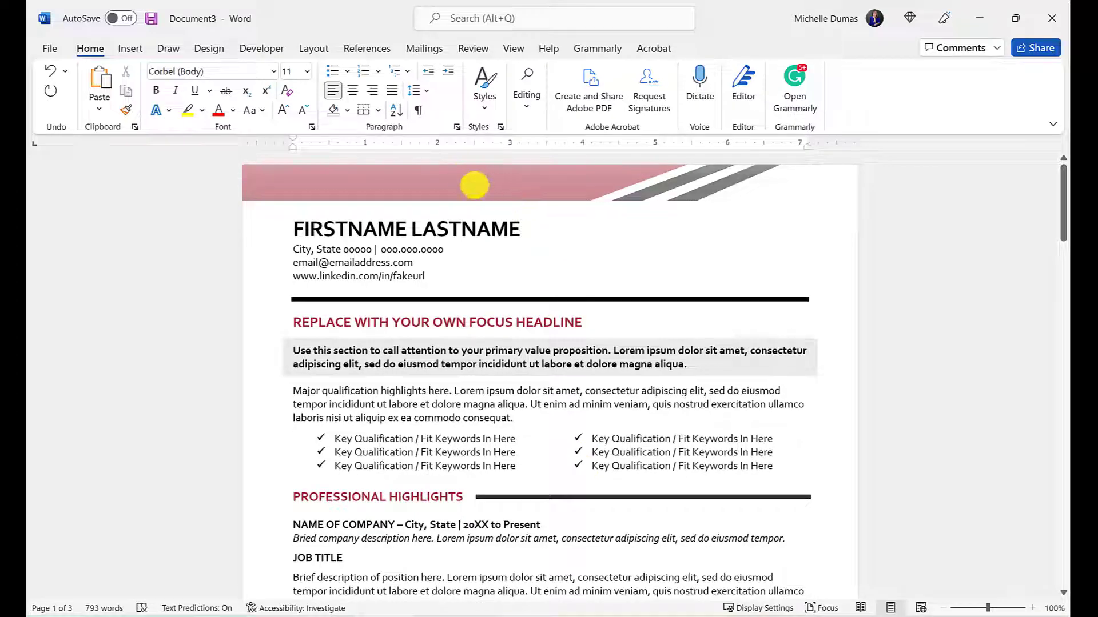
pyautogui.scroll(-10, 580, 326)
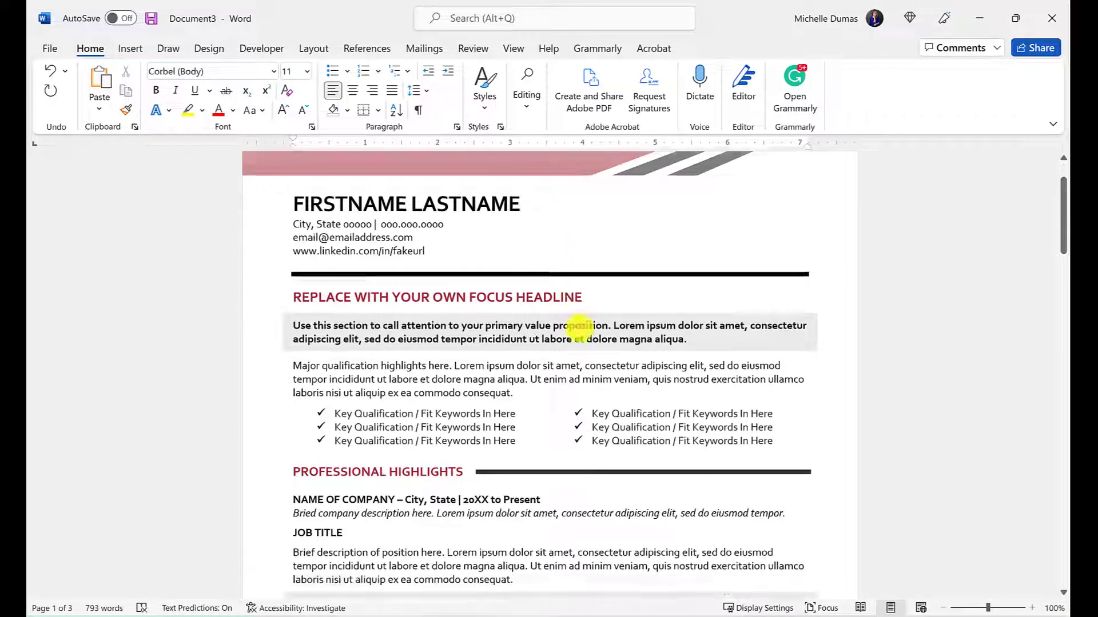
pyautogui.scroll(-10, 627, 366)
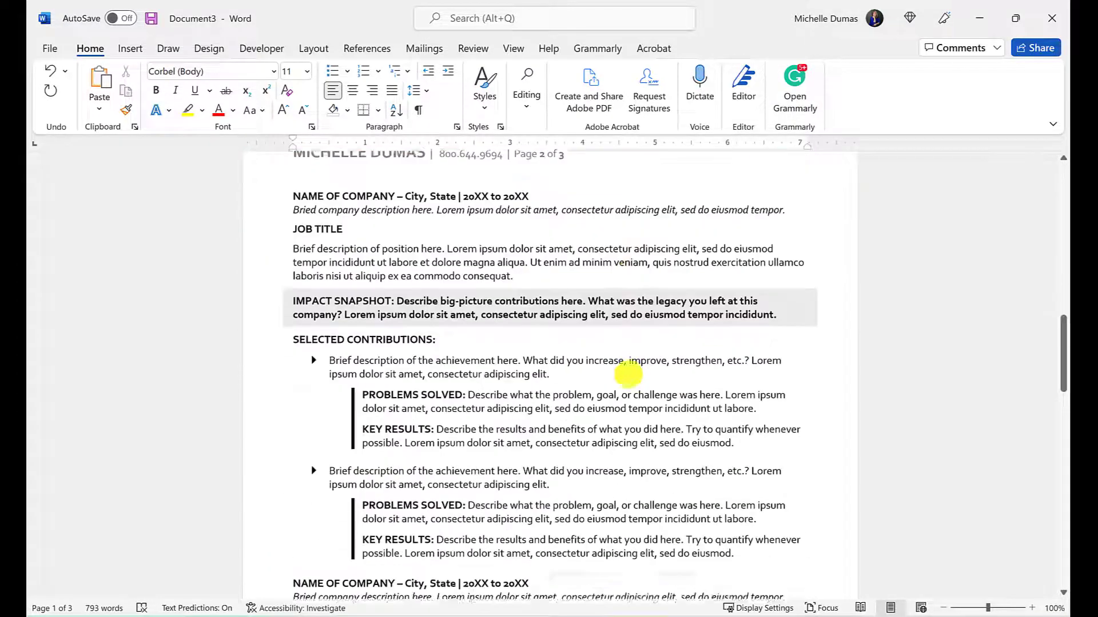
pyautogui.scroll(-7, 629, 374)
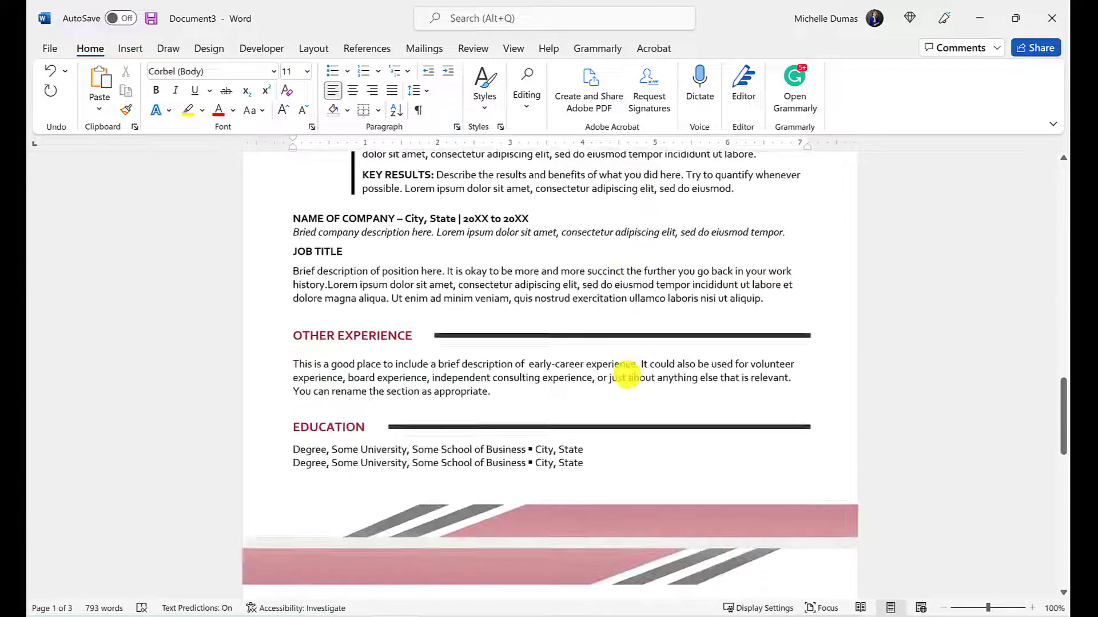
pyautogui.scroll(-1, 623, 425)
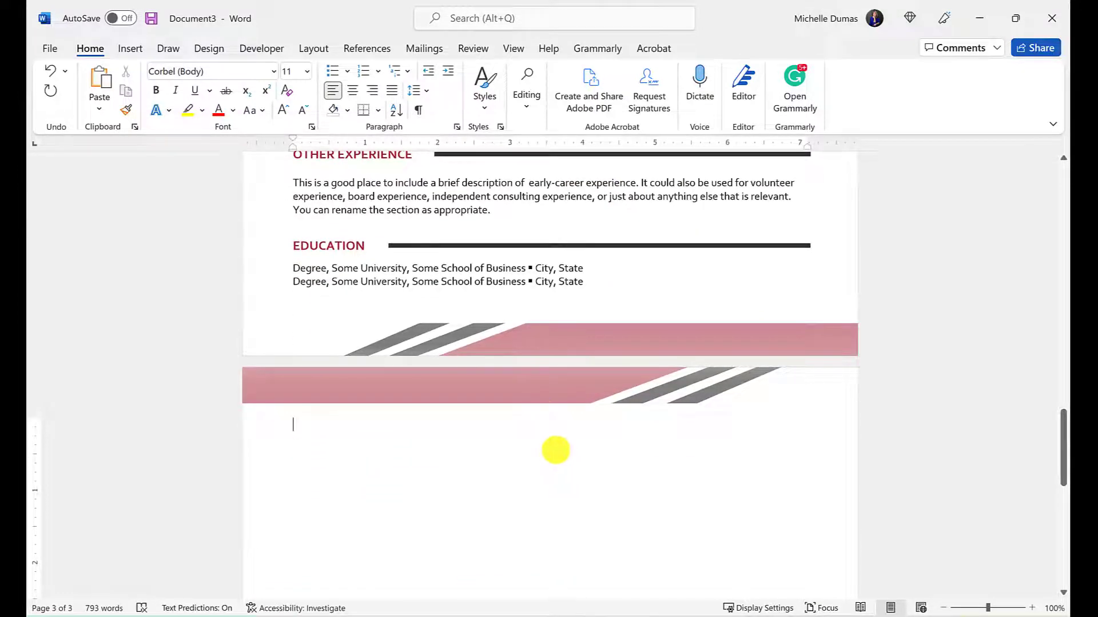
pyautogui.scroll(2, 531, 404)
# Unlink page 3's header from the previous section by turning off Link to Previous
pyautogui.doubleClick(557, 467)
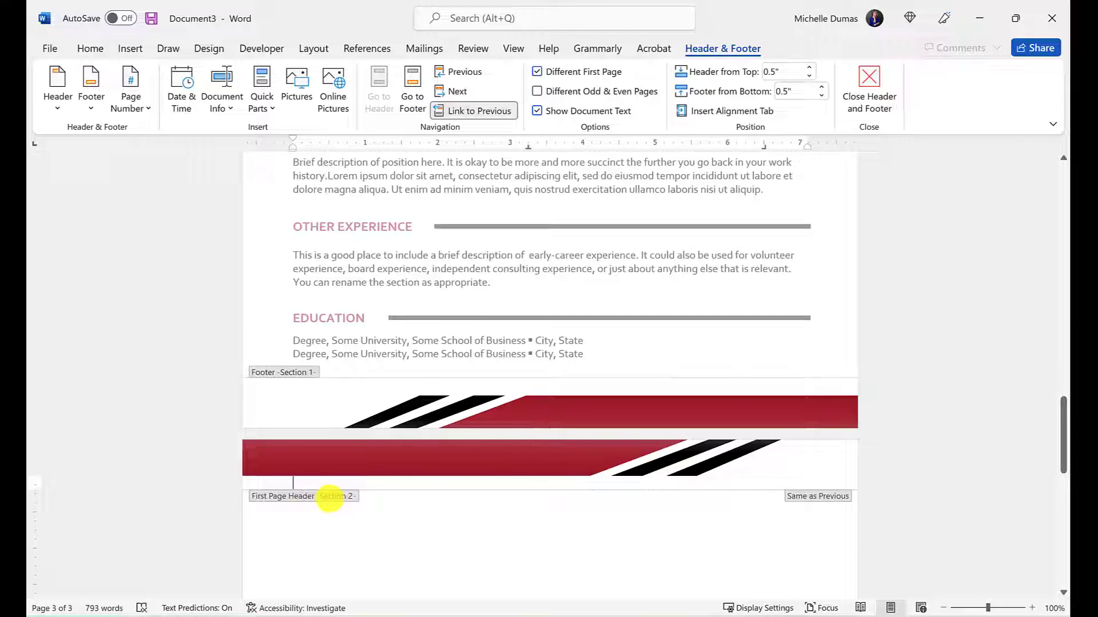
pyautogui.scroll(10, 291, 377)
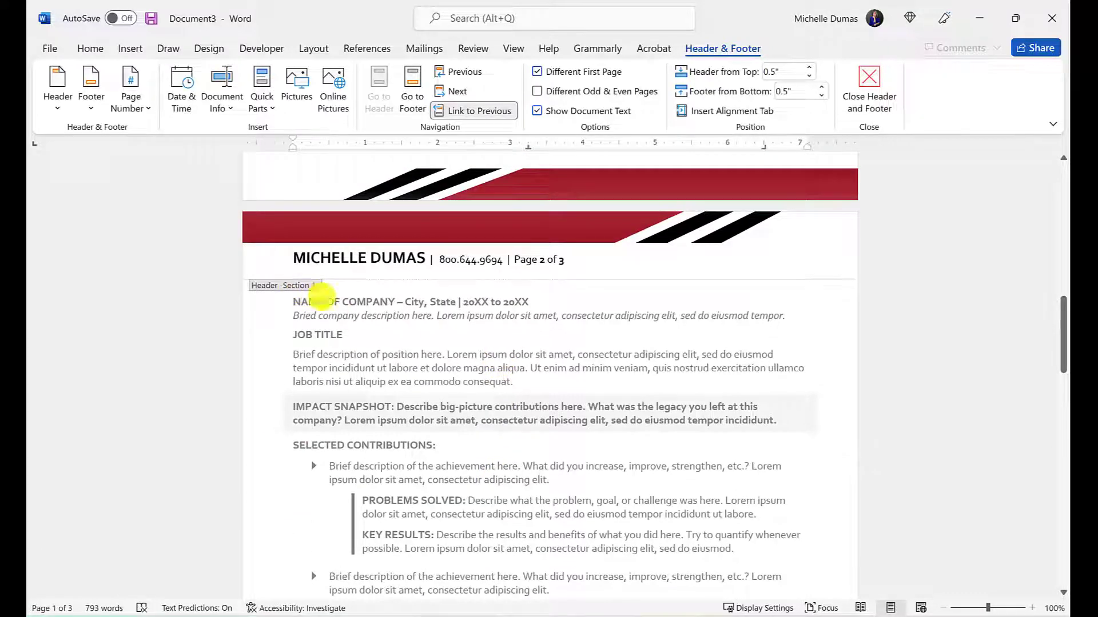
pyautogui.scroll(-8, 474, 469)
pyautogui.scroll(-3, 400, 492)
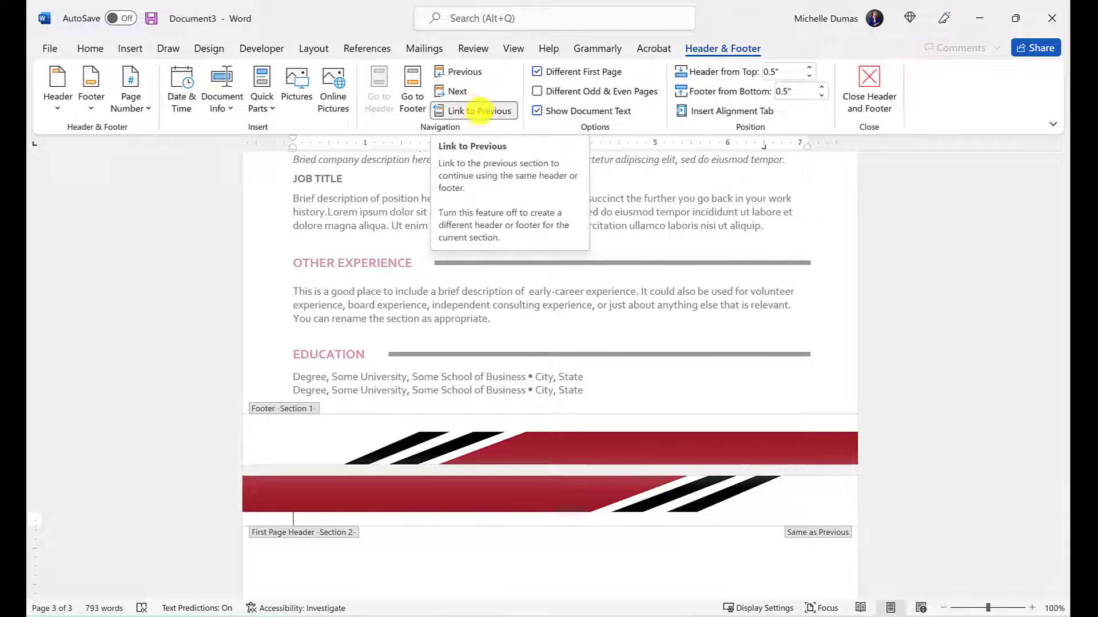
pyautogui.click(479, 110)
pyautogui.scroll(-5, 623, 253)
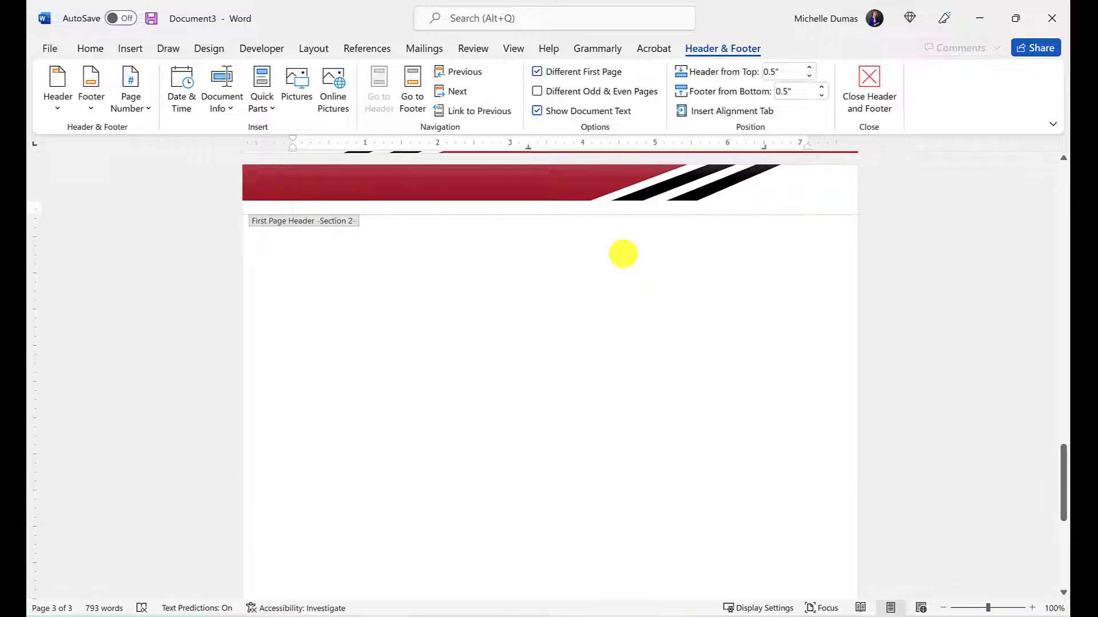
pyautogui.doubleClick(495, 395)
# Delete the red striped banner graphic from page 3's header and return to the body
pyautogui.doubleClick(445, 341)
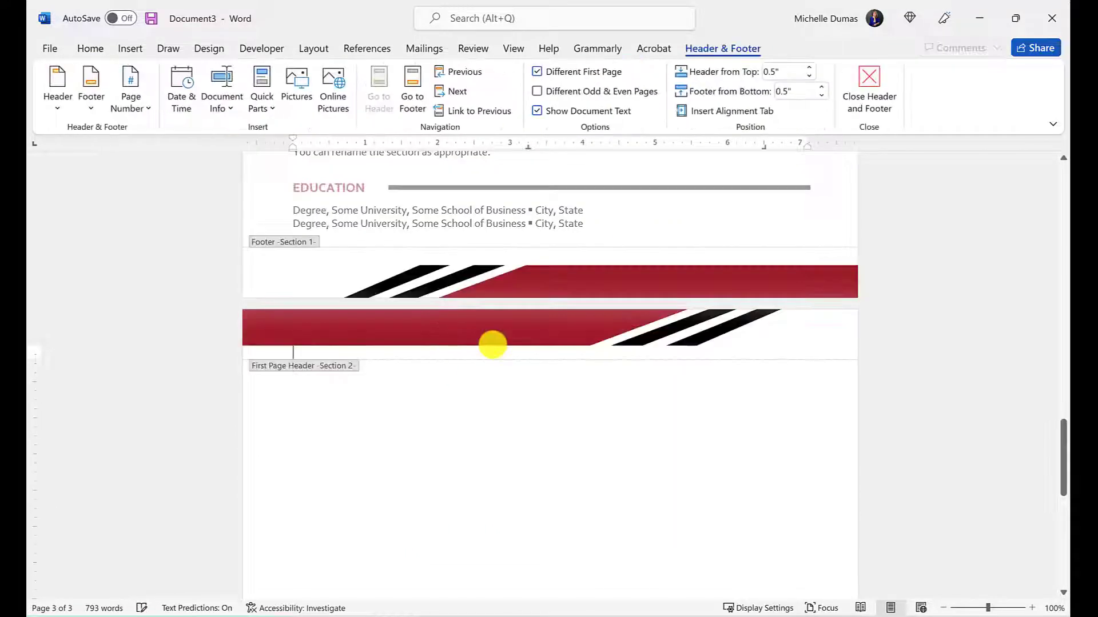
pyautogui.click(492, 344)
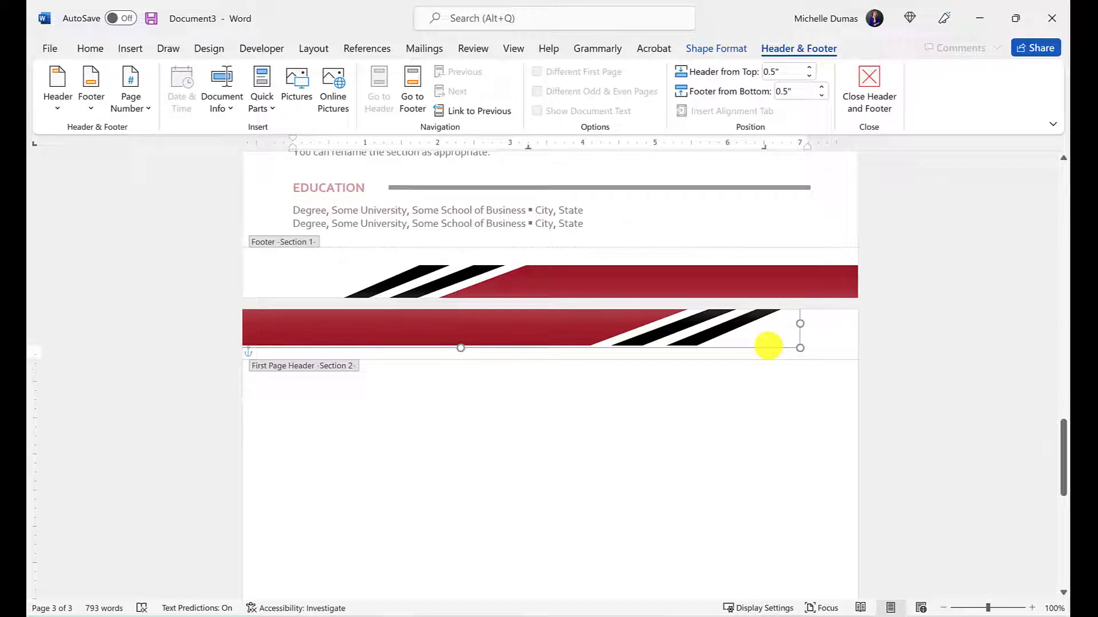
pyautogui.press('Delete')
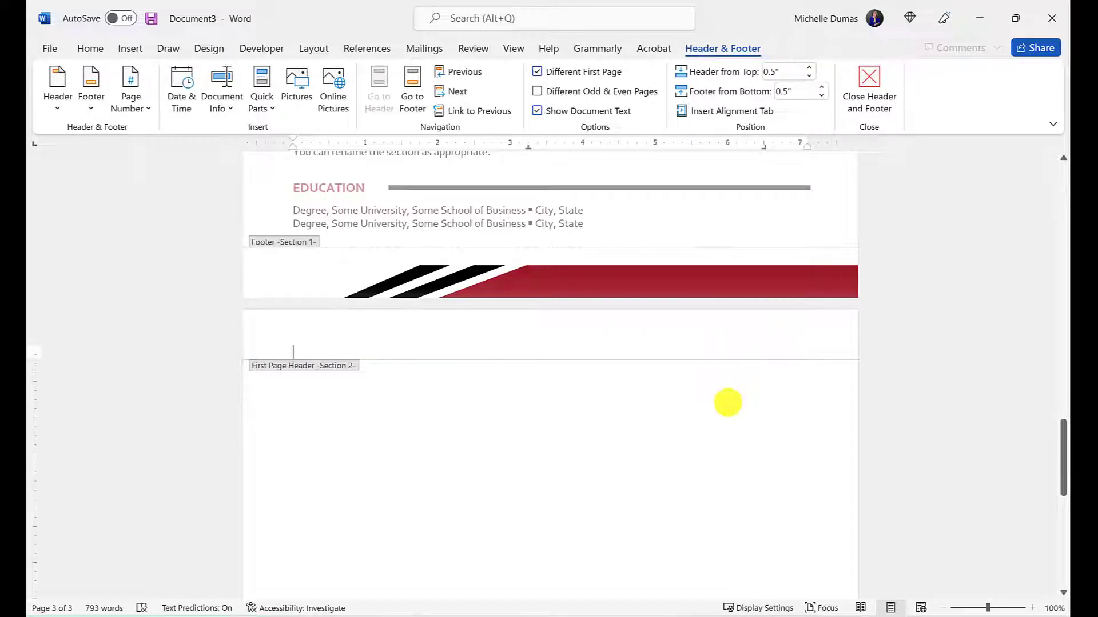
pyautogui.doubleClick(728, 403)
pyautogui.scroll(-9, 728, 403)
pyautogui.scroll(14, 729, 415)
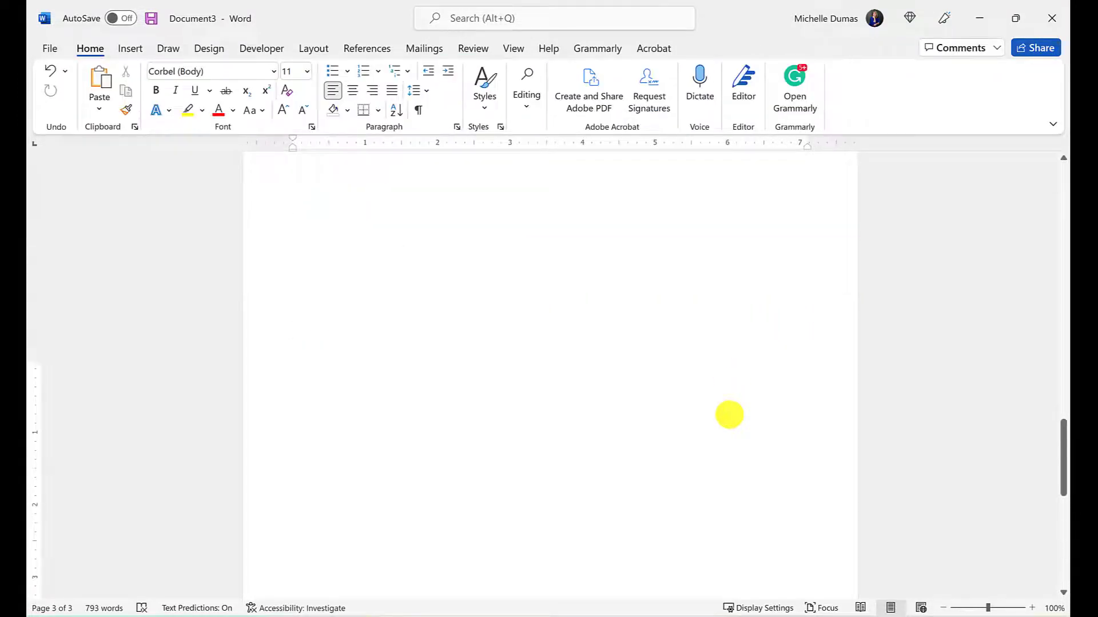
pyautogui.scroll(10, 729, 415)
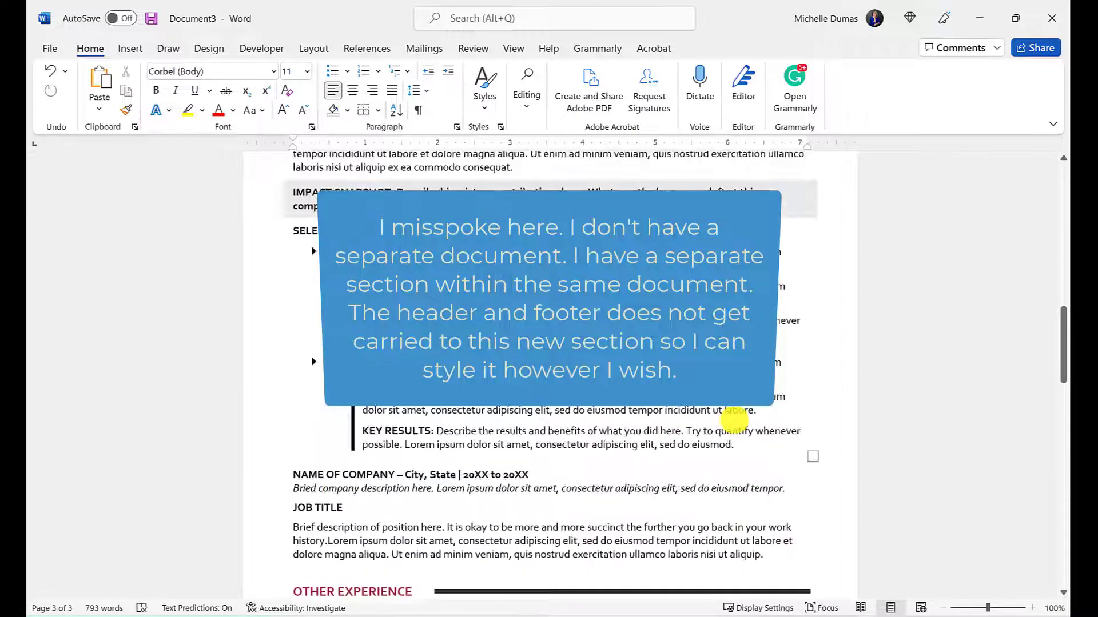
pyautogui.scroll(-8, 733, 420)
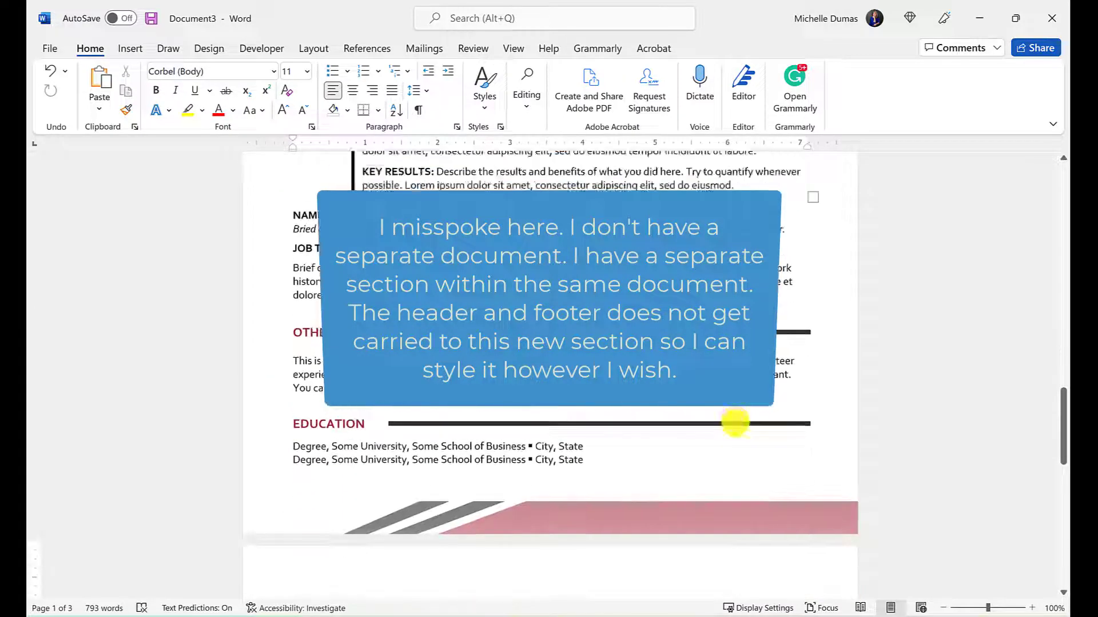
pyautogui.click(700, 450)
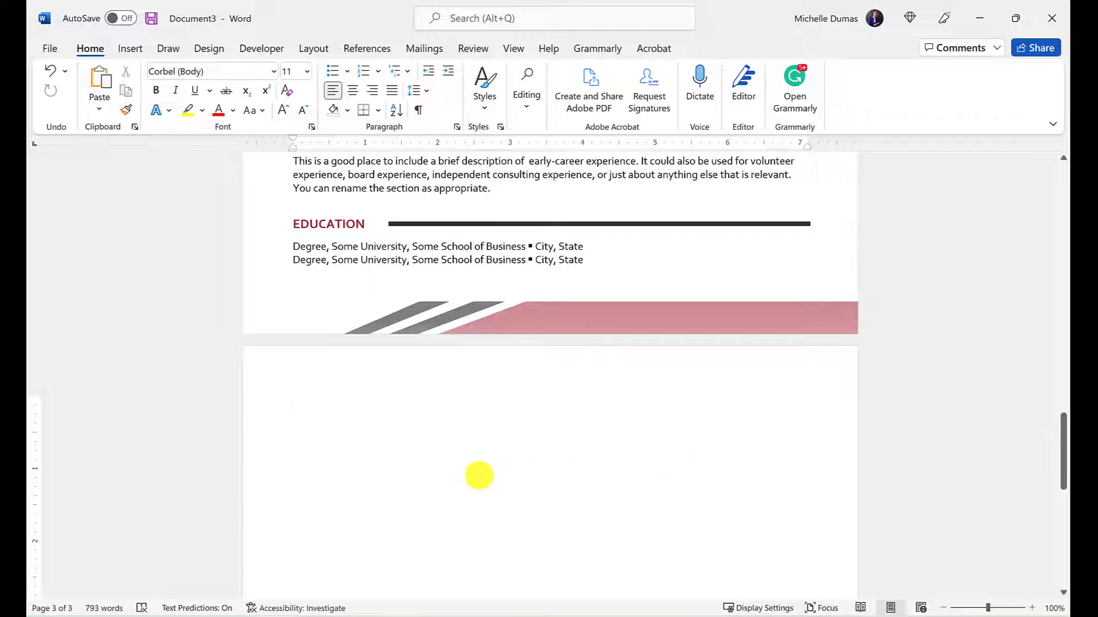
pyautogui.moveTo(325, 615)
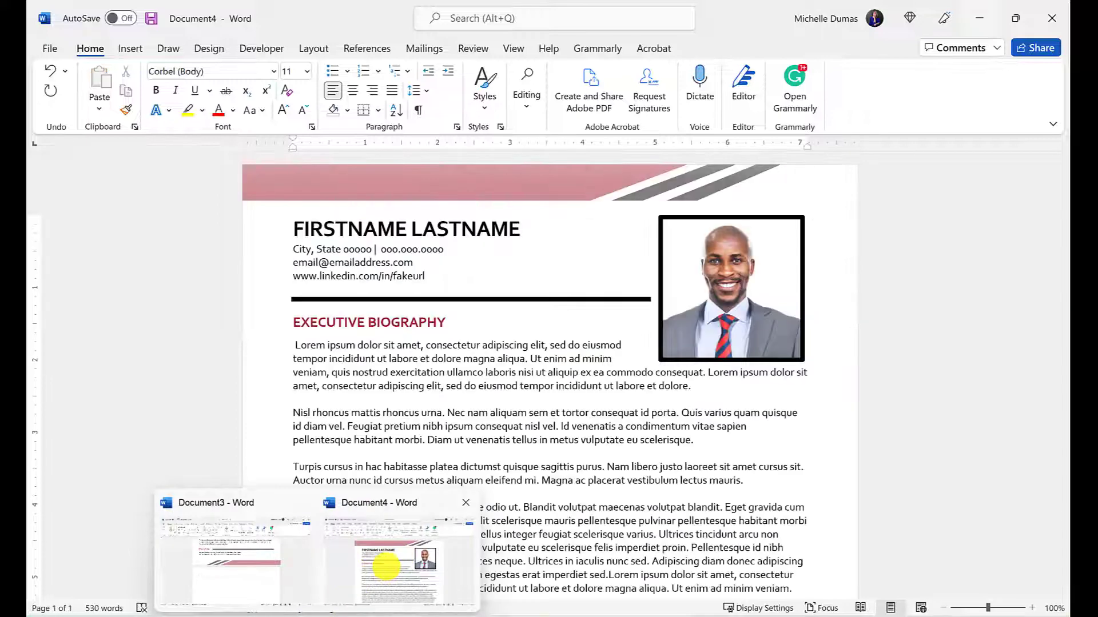
# In Document4, insert a page break after the last paragraph to create page 2
pyautogui.click(385, 567)
pyautogui.scroll(-3, 560, 435)
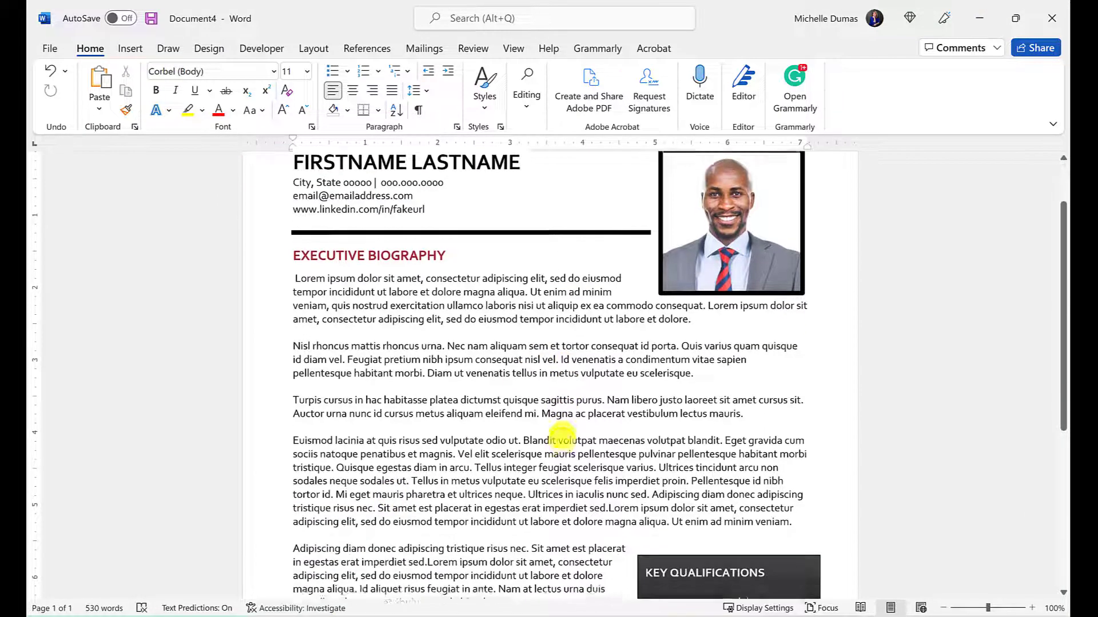
pyautogui.scroll(-3, 560, 434)
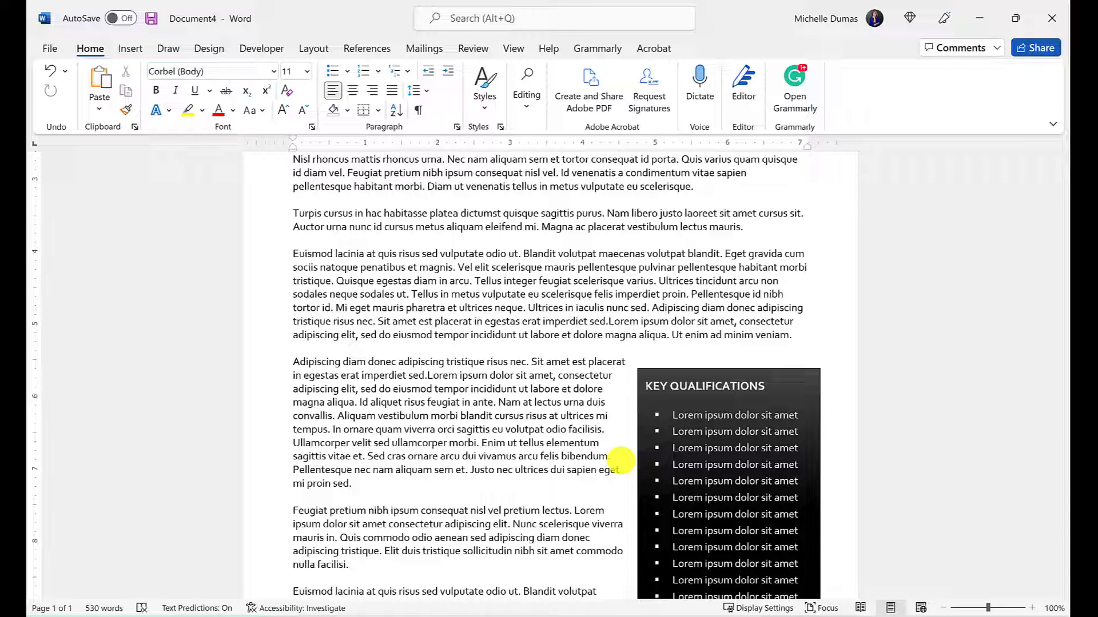
pyautogui.scroll(-3, 454, 551)
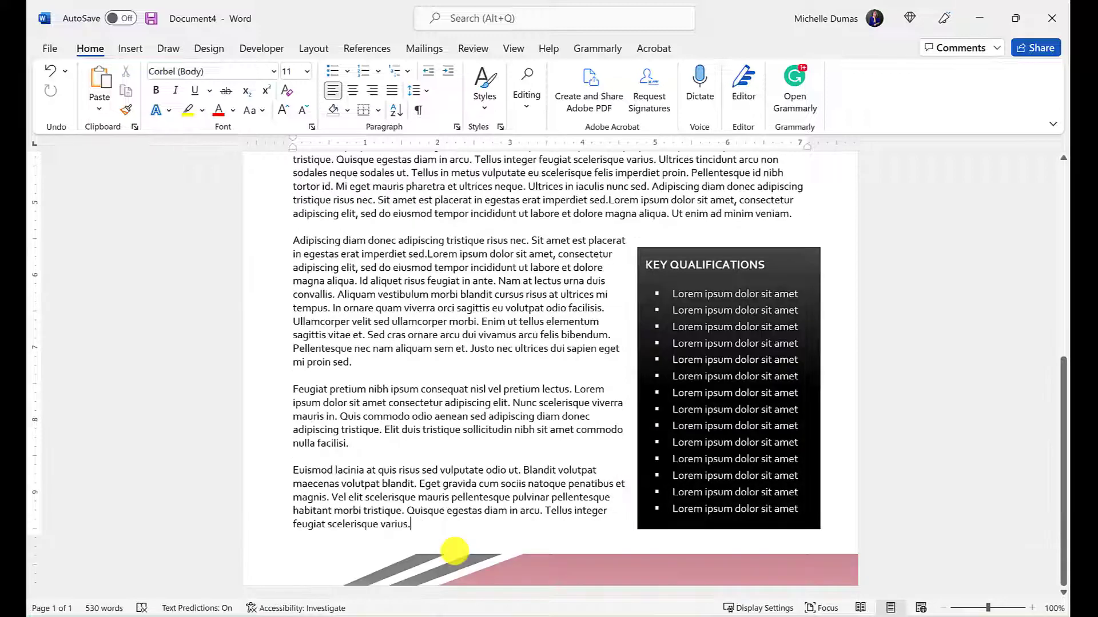
pyautogui.hotkey('ctrl', 'Return')
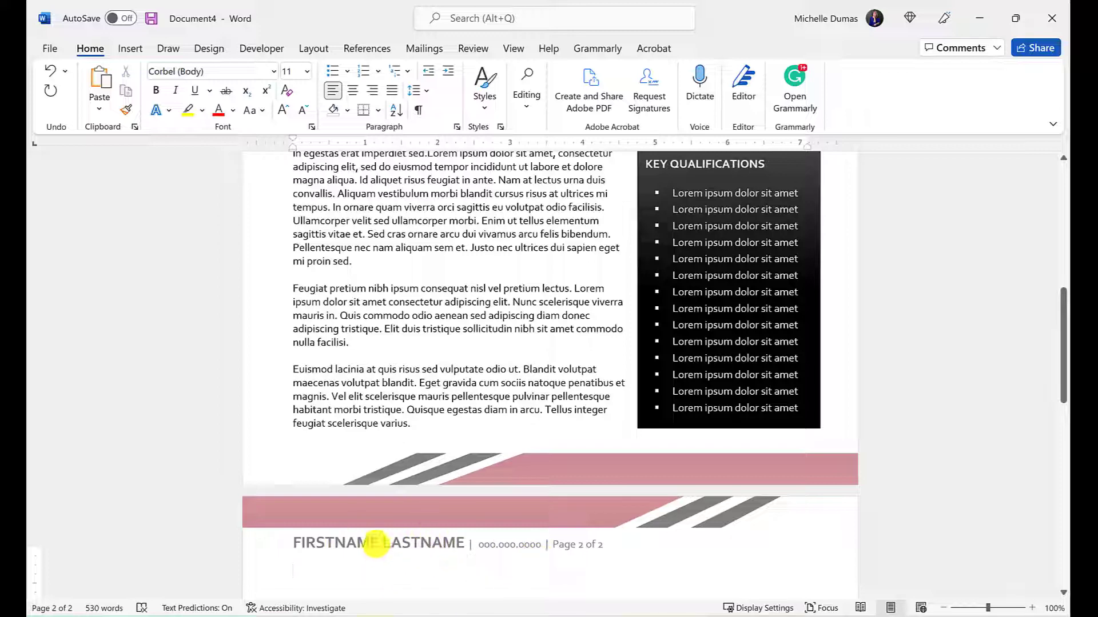
# Replace FIRSTNAME LASTNAME in page 2's header with the author's full name
pyautogui.doubleClick(375, 543)
pyautogui.moveTo(290, 544); pyautogui.dragTo(443, 543)
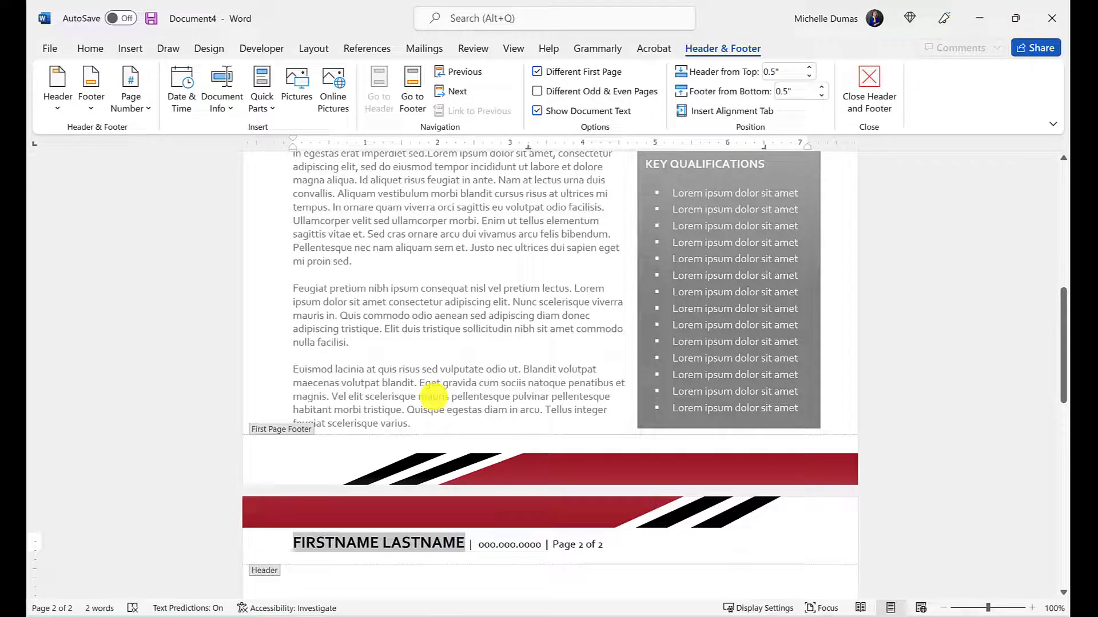
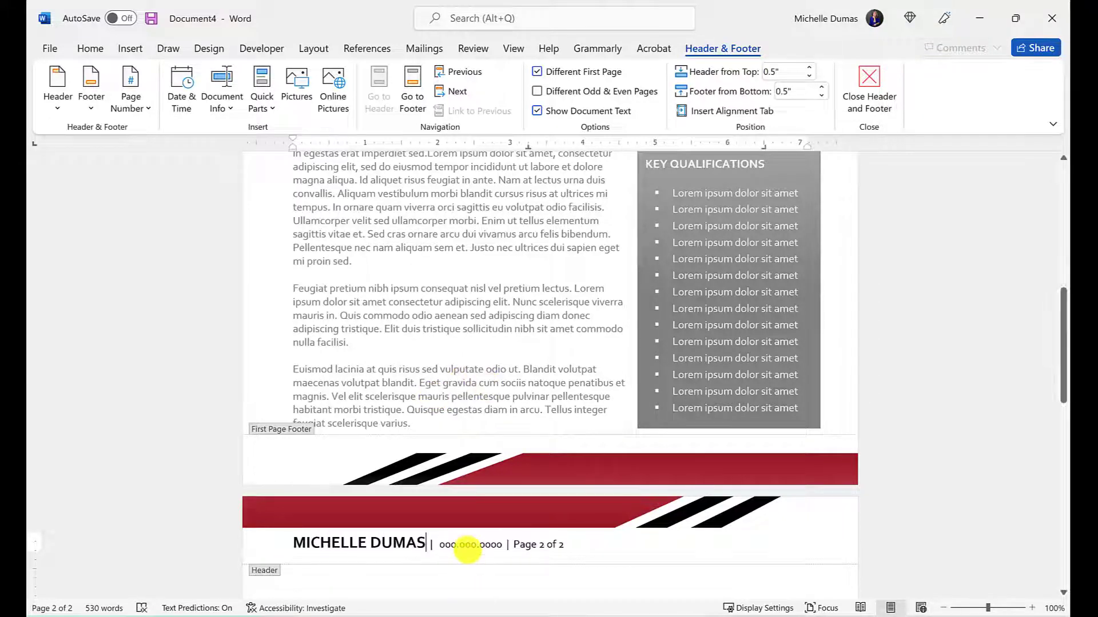
pyautogui.doubleClick(433, 399)
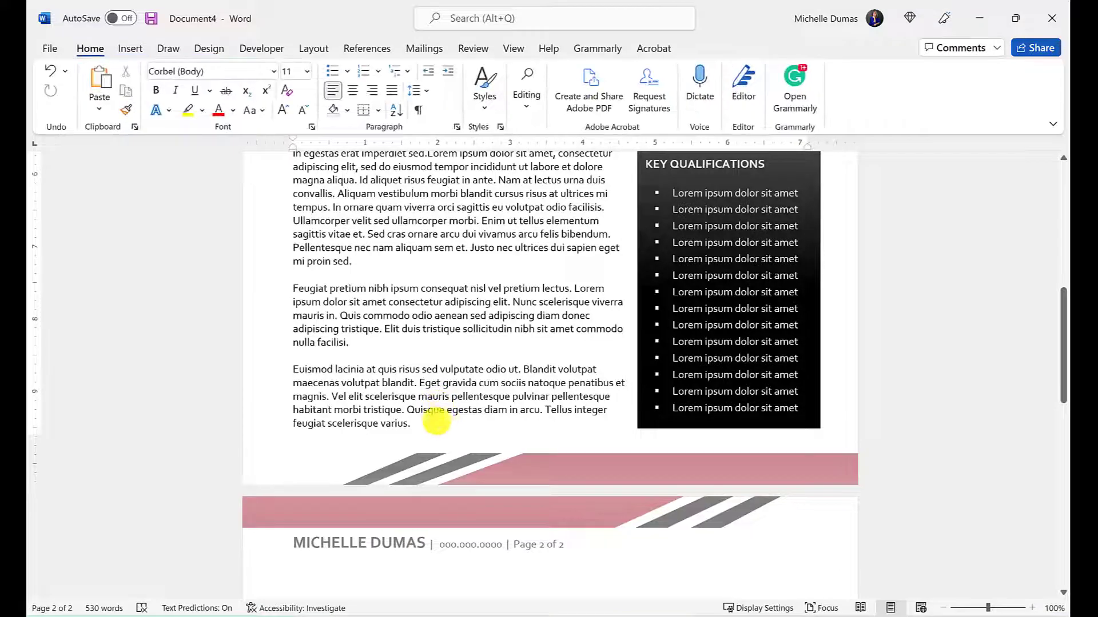
# Re-insert the page break after the final word 'varius.' and return to the end of page 1
pyautogui.scroll(3, 475, 440)
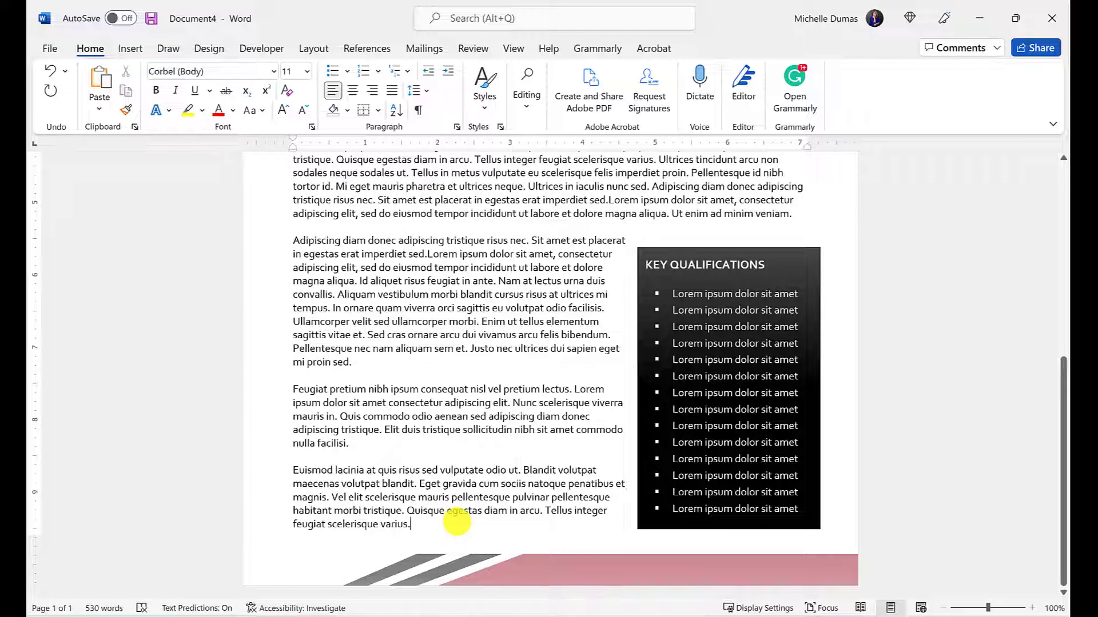
pyautogui.scroll(-3, 457, 522)
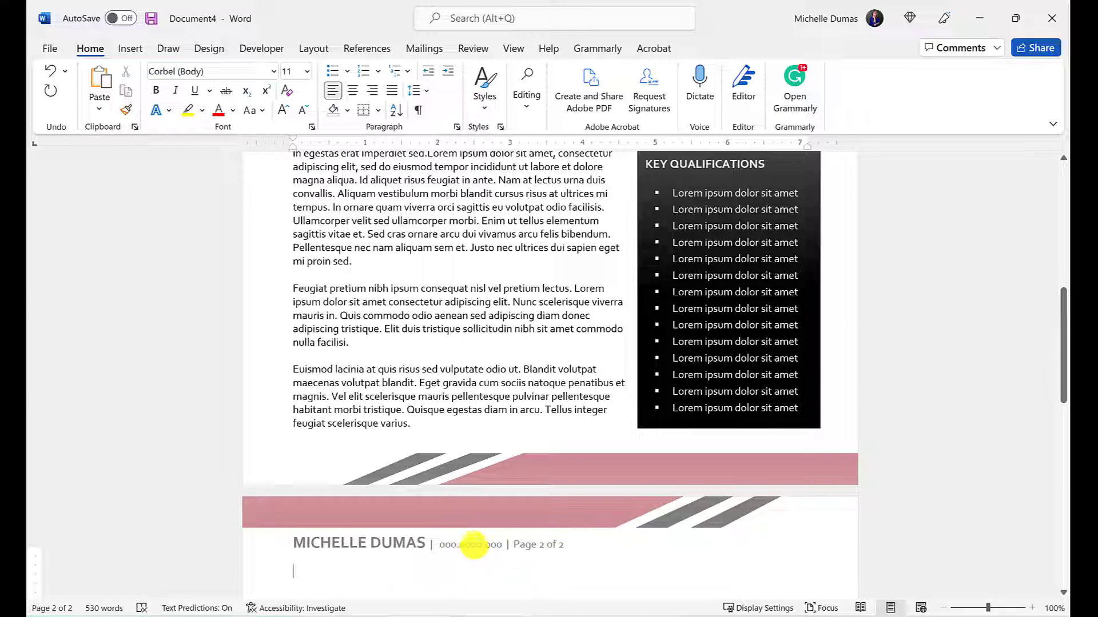
pyautogui.click(513, 412)
pyautogui.click(453, 429)
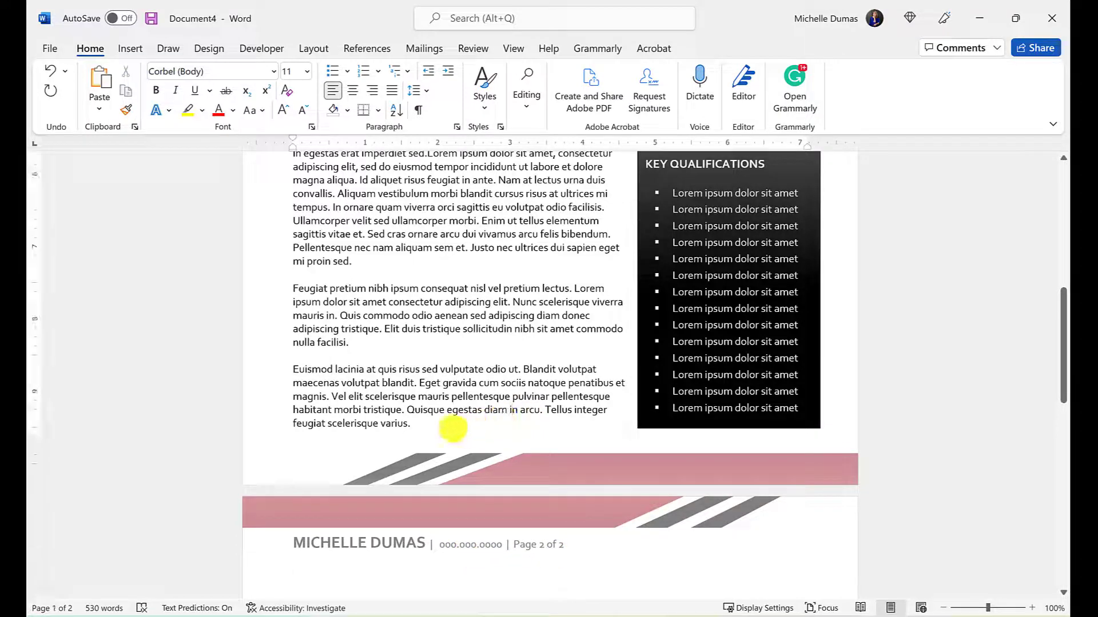
pyautogui.scroll(3, 454, 427)
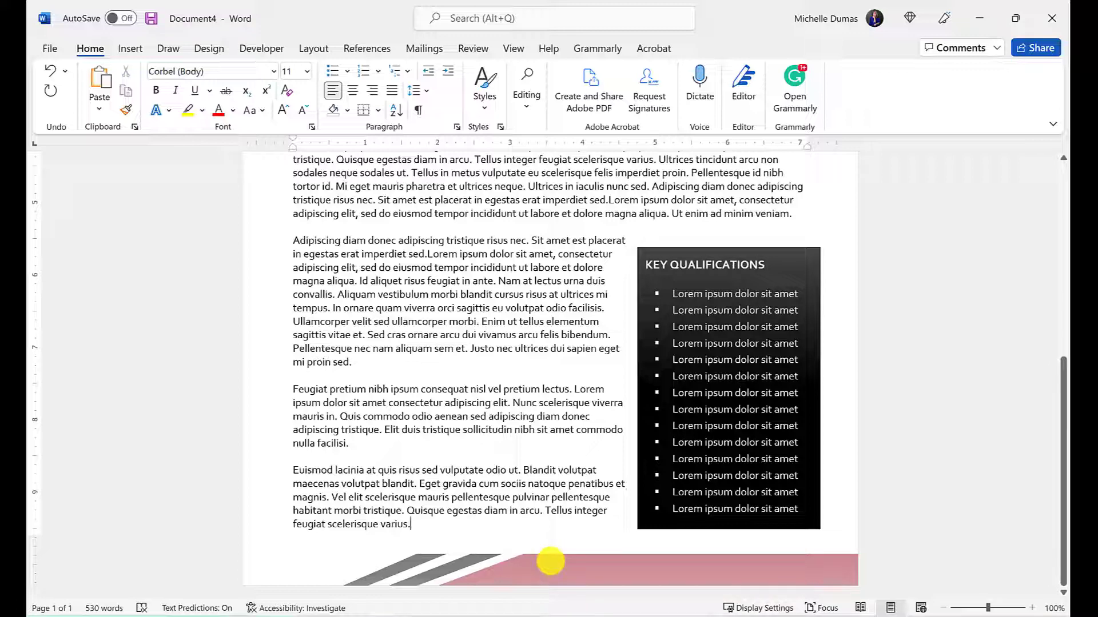
pyautogui.hotkey('ctrl', 'Return')
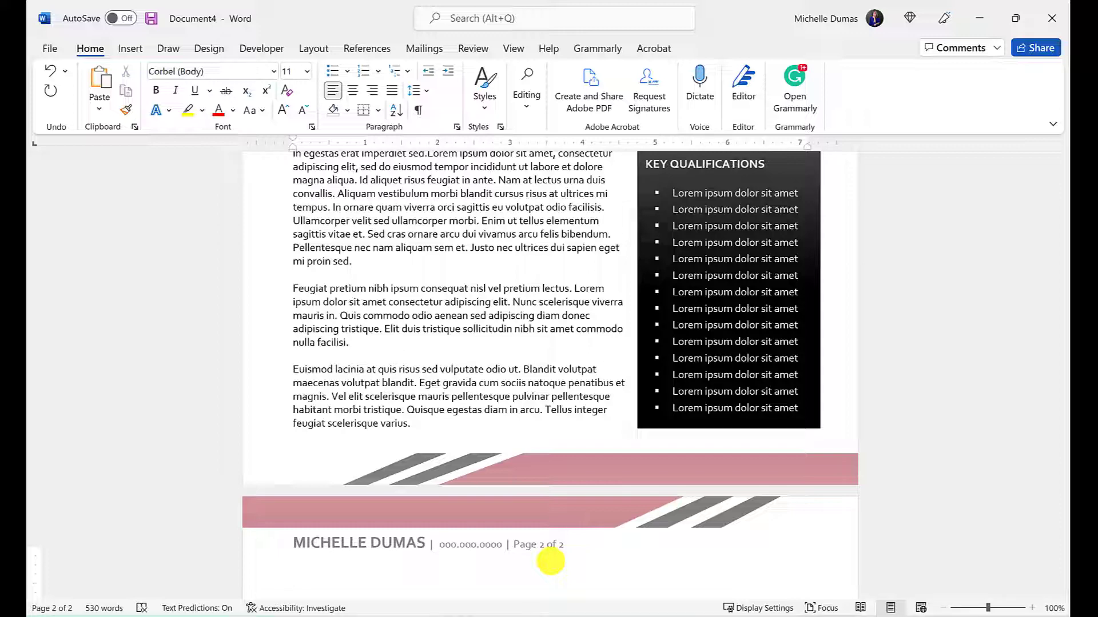
pyautogui.click(442, 425)
pyautogui.scroll(3, 442, 424)
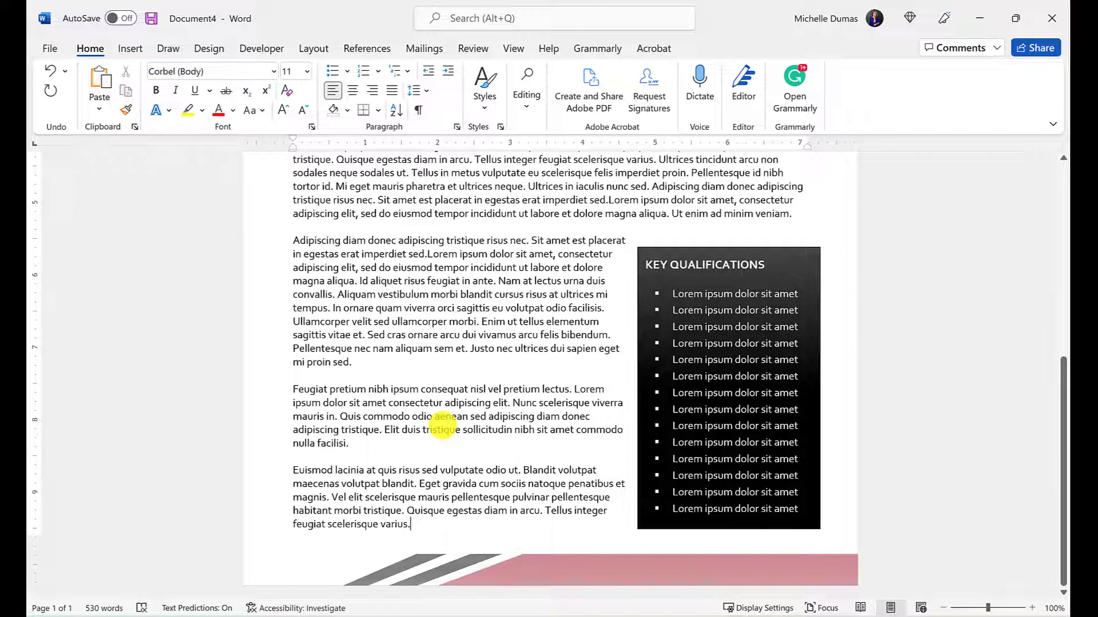